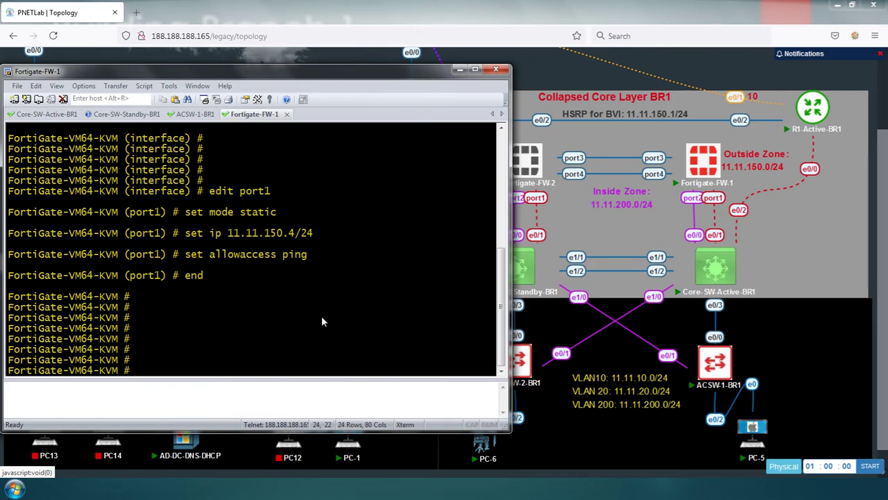
Highlight the FortiGate-FW-1 to core switch link in the topology
mouse_move(709, 170)
click(688, 198)
mouse_move(711, 254)
On ACSW-1-BR1, set interface e0/2 to switchport mode access
click(197, 115)
key(Return)
key(Return)
key(Return)
key(Return)
key(Return)
key(Return)
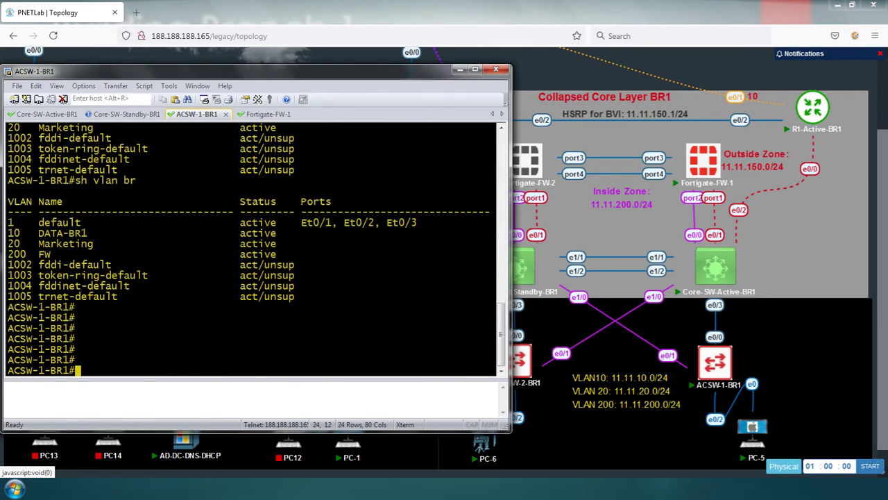
text(conf t)
key(Return)
key(Return)
key(Return)
text(in)
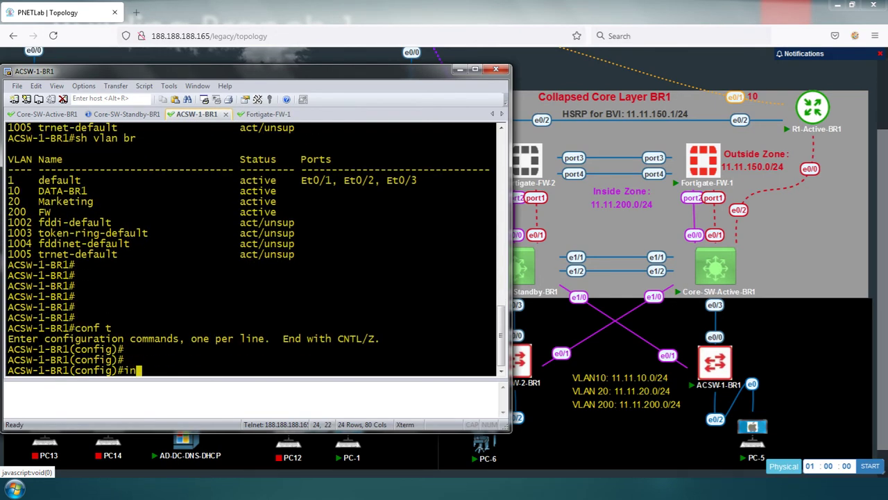
text(t e0/2)
key(Return)
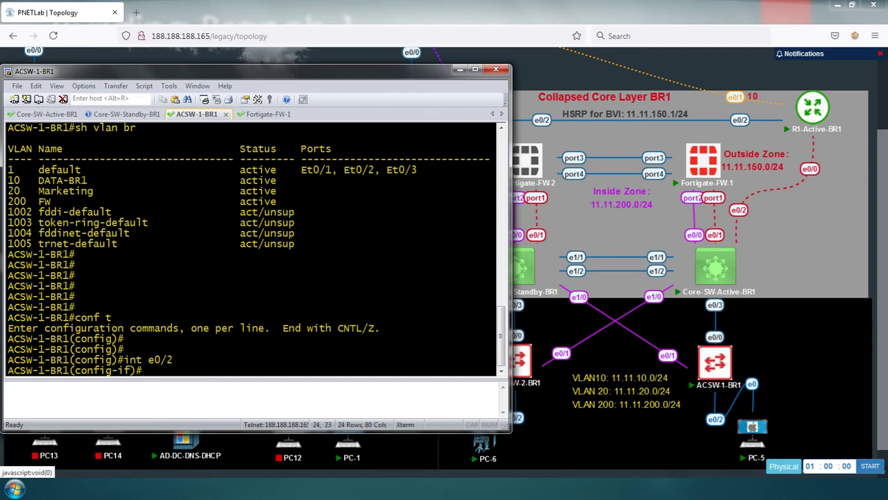
text(sw)
key(Tab)
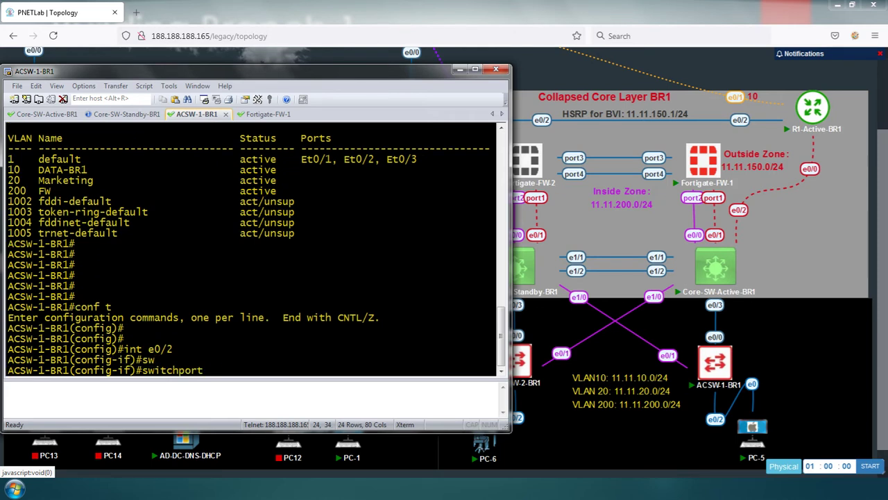
text(mod)
key(Tab)
text(acc)
key(Tab)
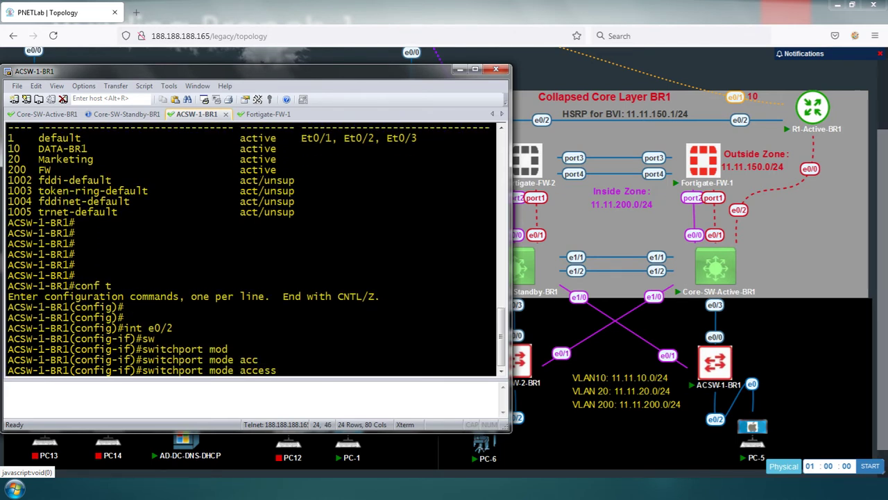
key(Return)
Assign e0/2 to access VLAN 200 and save the configuration with do wr
text(sw)
key(Tab)
text(acc)
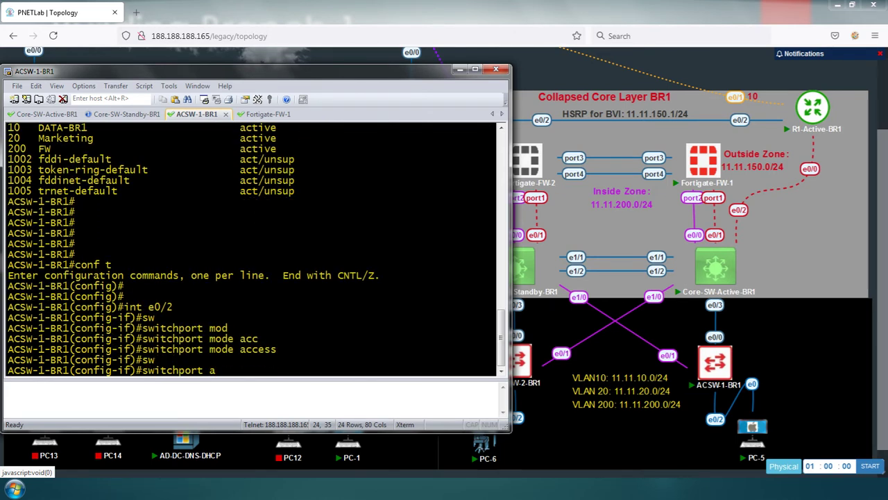
key(Tab)
text(vlan 200)
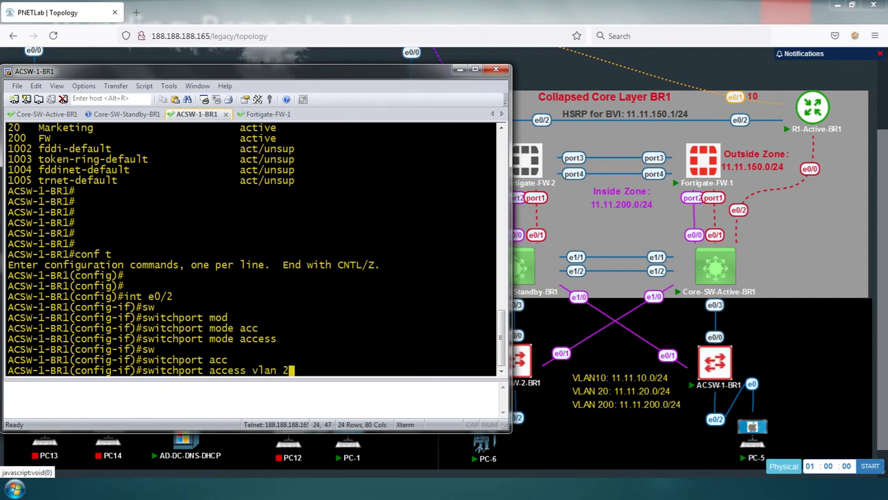
key(Return)
key(Return)
key(Return)
key(Return)
key(Return)
key(Return)
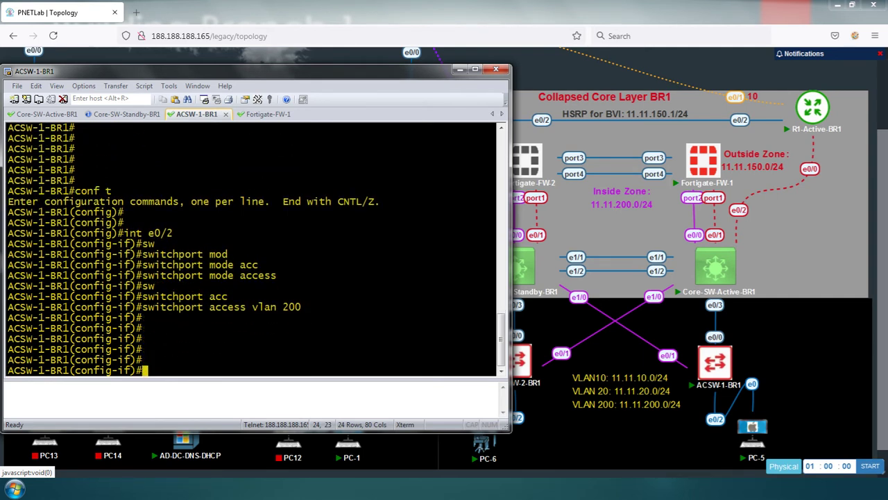
text(do wr)
key(Return)
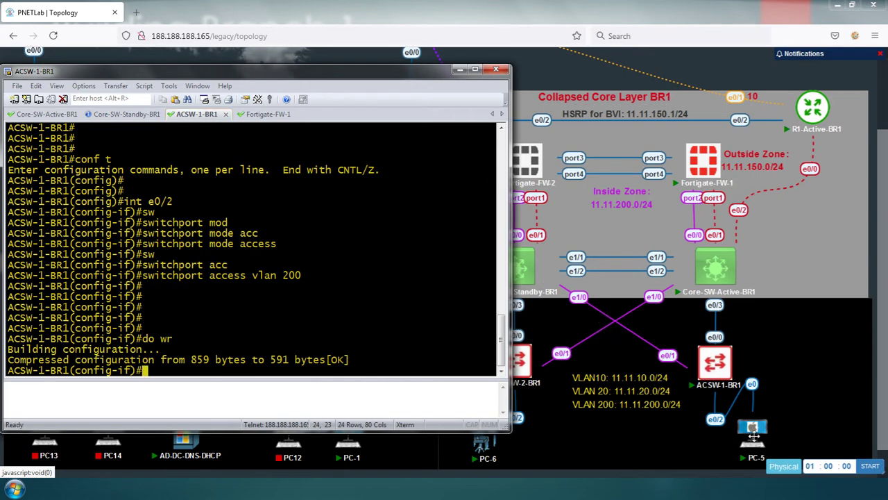
click(754, 435)
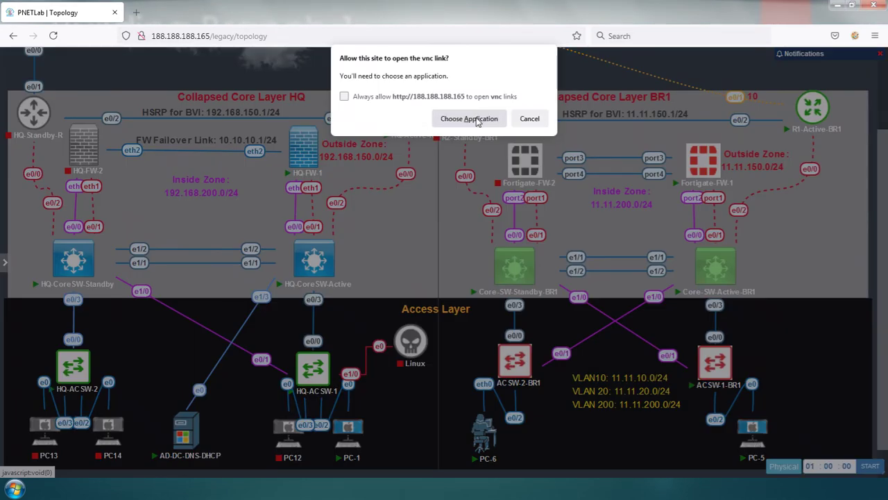
In PC-5's VNC console, bring up the Local Area Connection's IPv4 settings
click(469, 119)
click(478, 178)
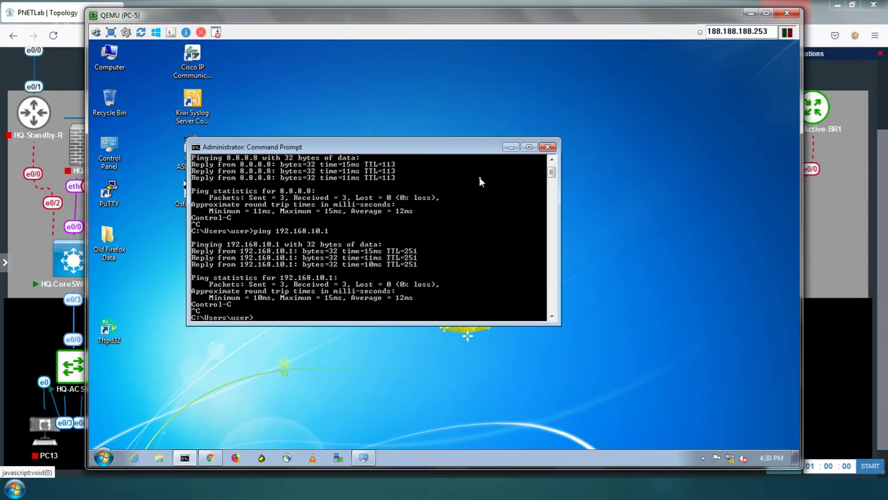
click(510, 148)
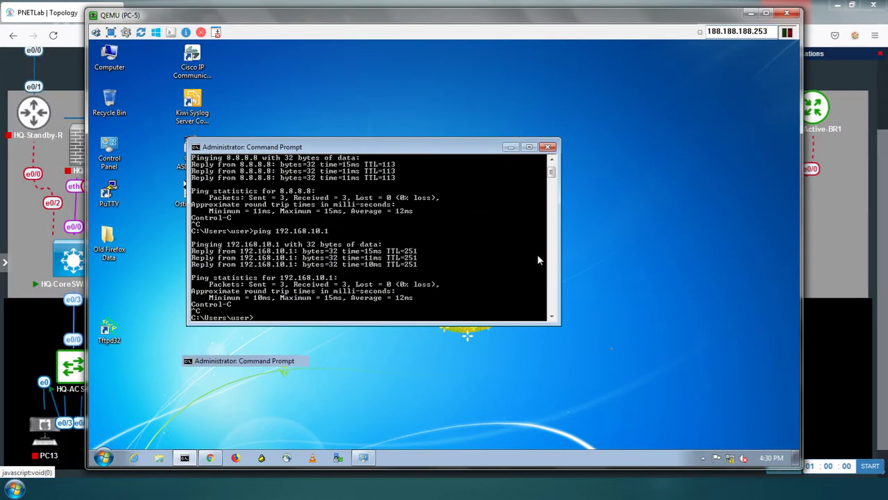
right_click(730, 459)
click(729, 453)
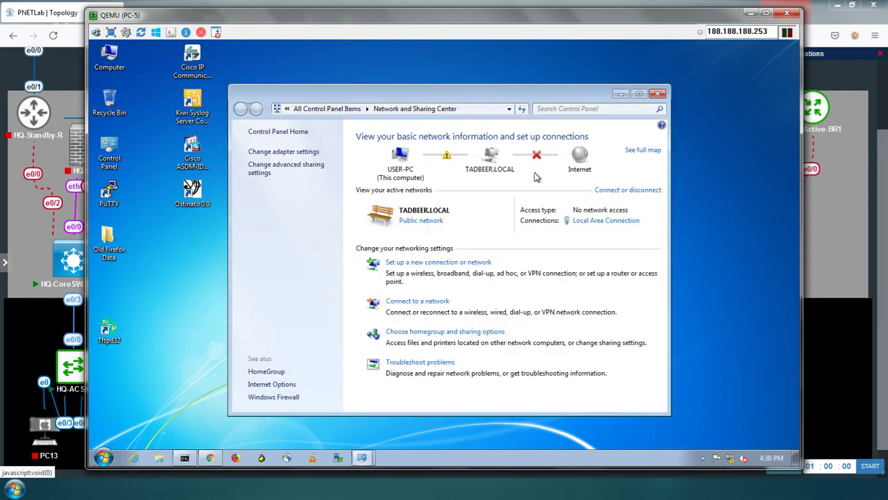
click(582, 224)
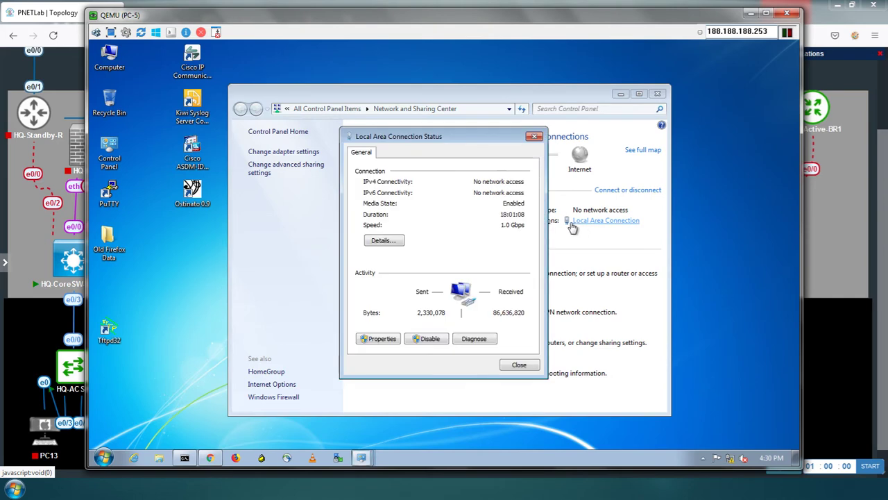
click(378, 339)
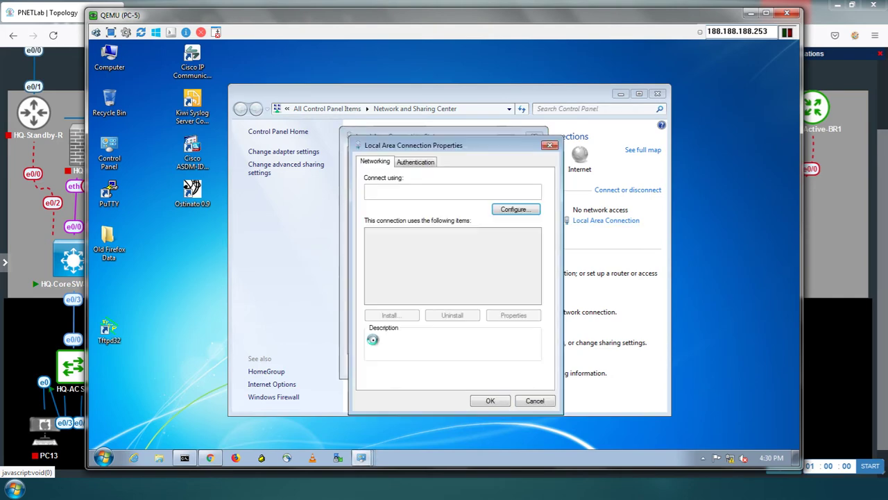
double_click(447, 292)
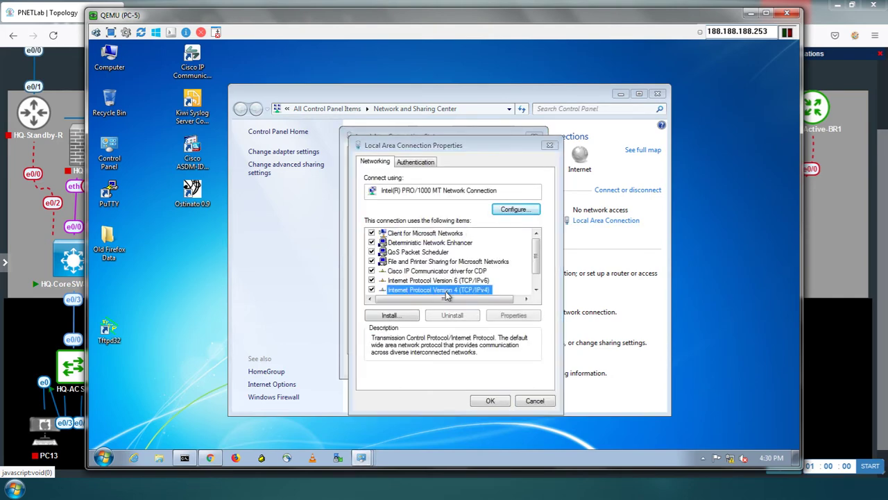
Set static IP 11.11.200.100, mask 255.255.255.0, gateway 11.11.200.2 and apply
click(414, 269)
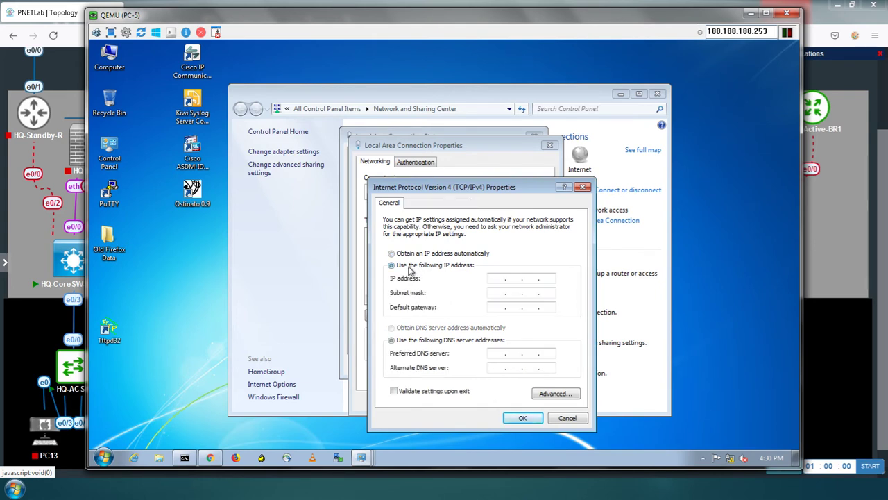
click(495, 277)
text(11 . 11 . 200 . 100)
key(Tab)
text(255.255.255)
click(497, 306)
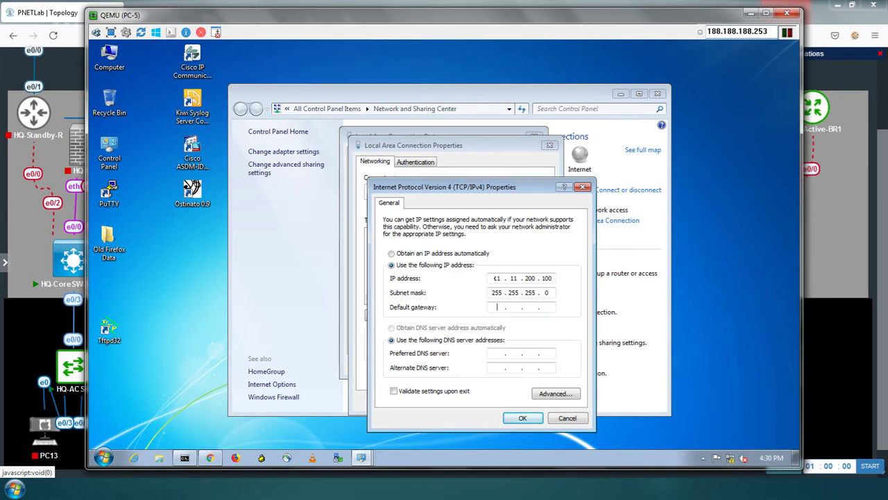
text(11 . 11 . 200)
click(514, 417)
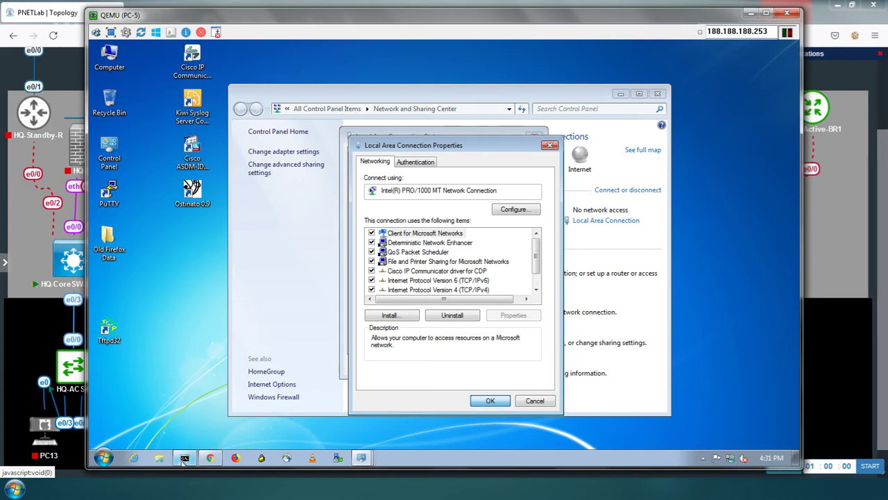
click(484, 402)
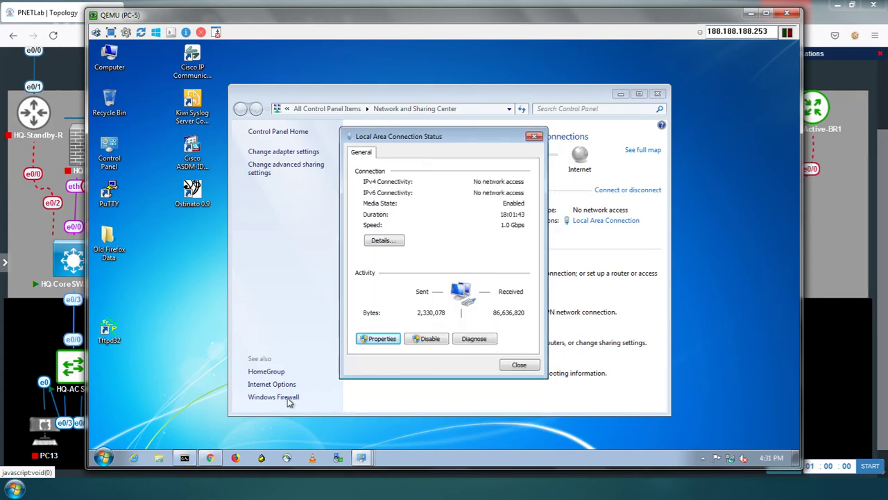
click(184, 458)
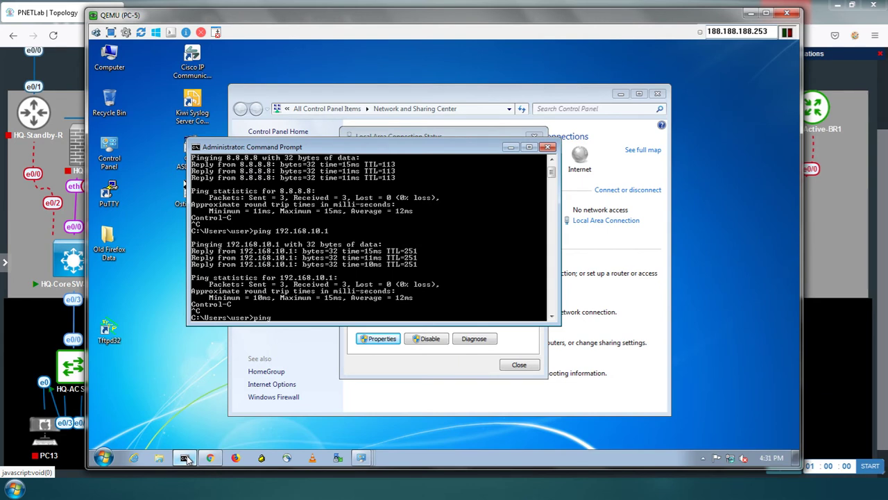
Ping 11.11.200.1 from PC-5's Command Prompt, then stop it
text(ping 11.11.200.1)
key(Return)
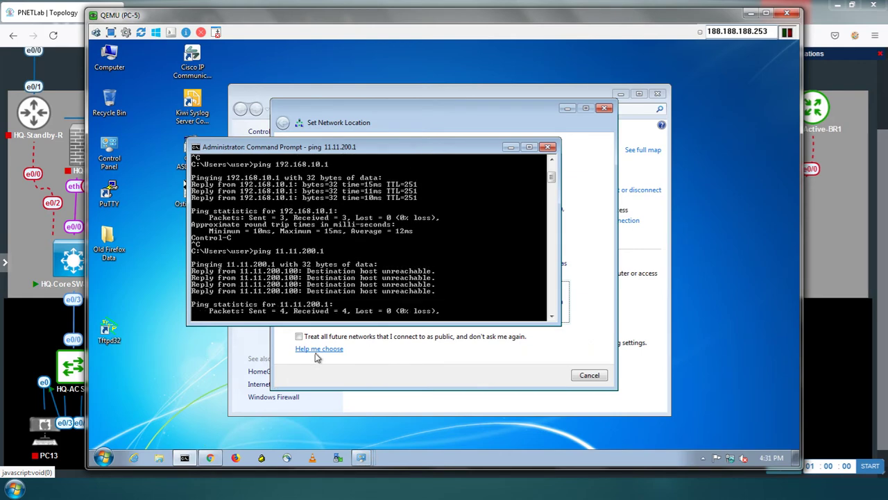
key(ctrl+c)
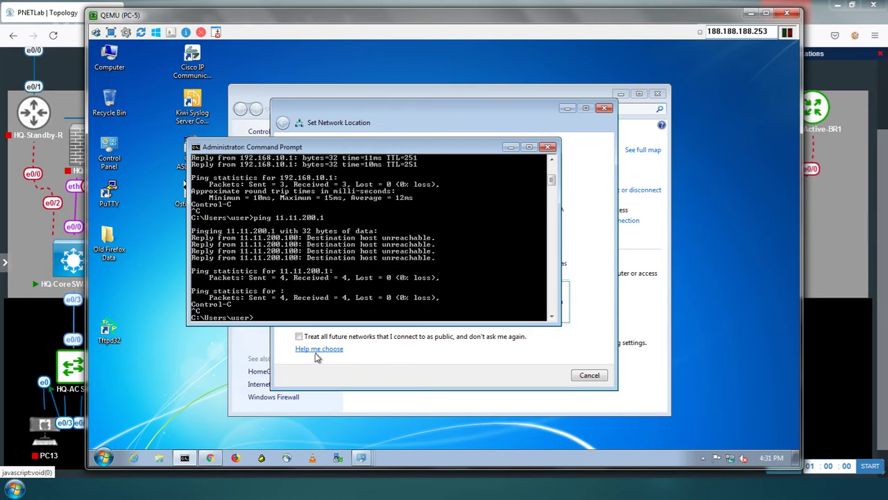
key(Return)
key(Return)
key(Return)
key(Return)
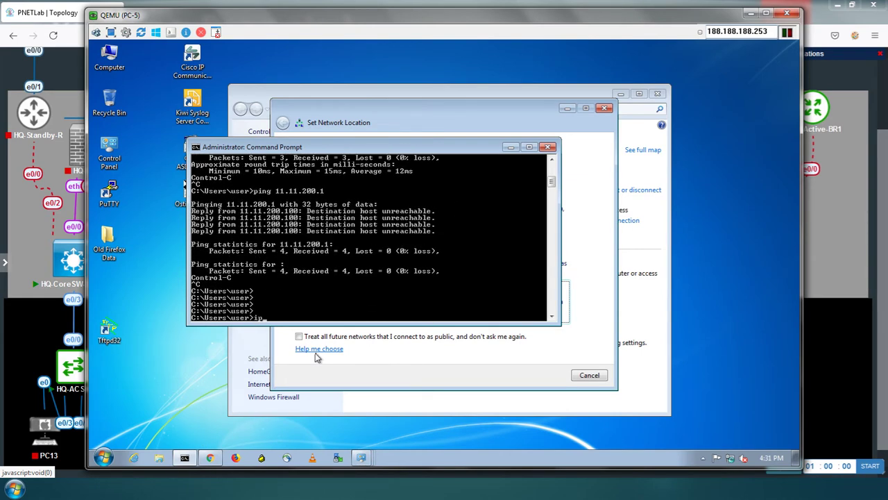
Confirm 11.11.200.100 with ipconfig, ping 11.11.200.1 again, then minimize PC-5
text(ipconfig)
key(Return)
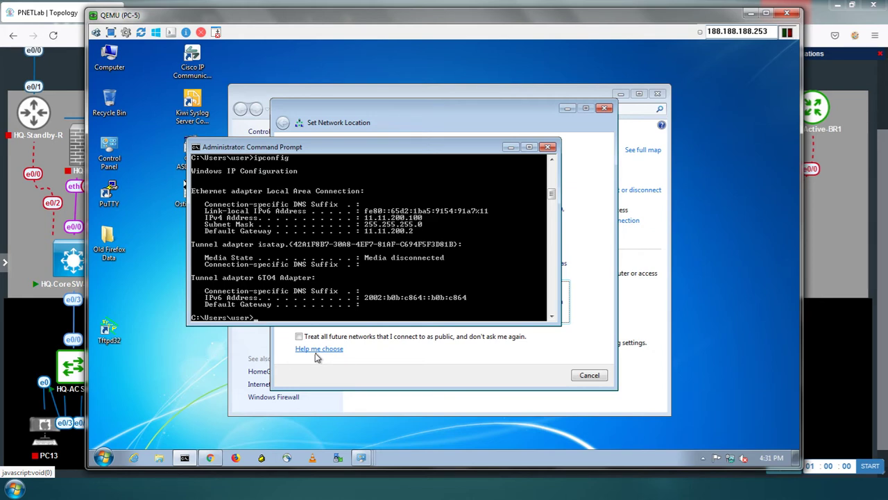
key(Return)
key(Return)
key(Return)
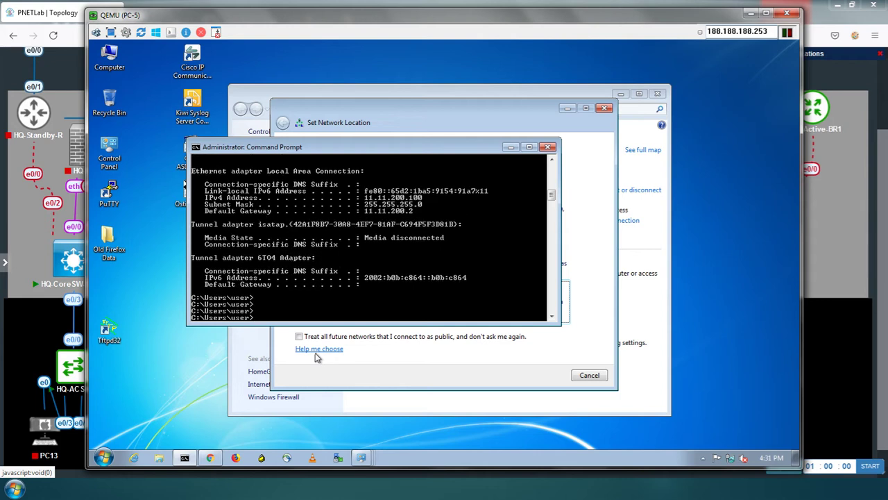
text(ping 11.11.200.1)
key(Return)
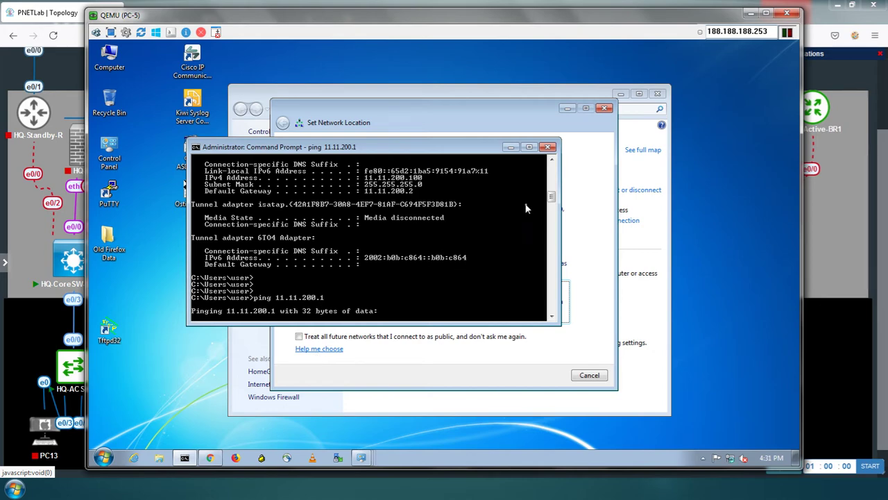
click(751, 13)
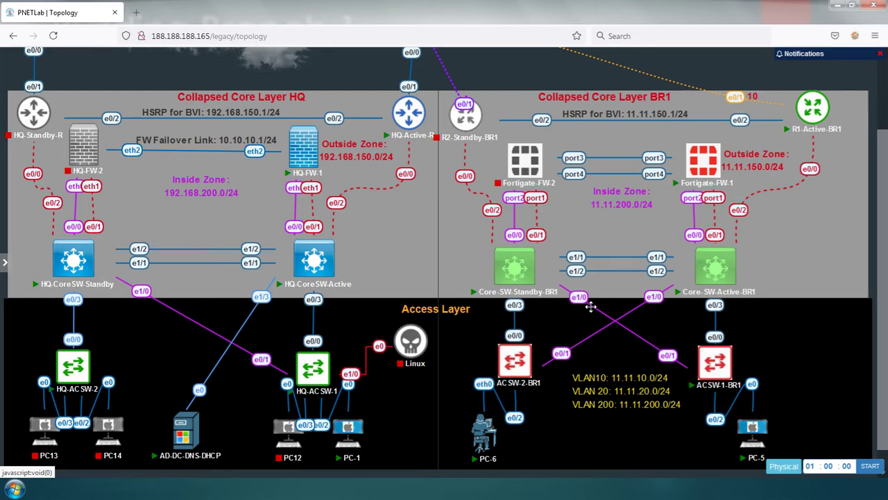
Leave configuration mode on ACSW-1-BR1 and ping 11.11.200.1, getting an unrecognized-host error
key(alt+Tab)
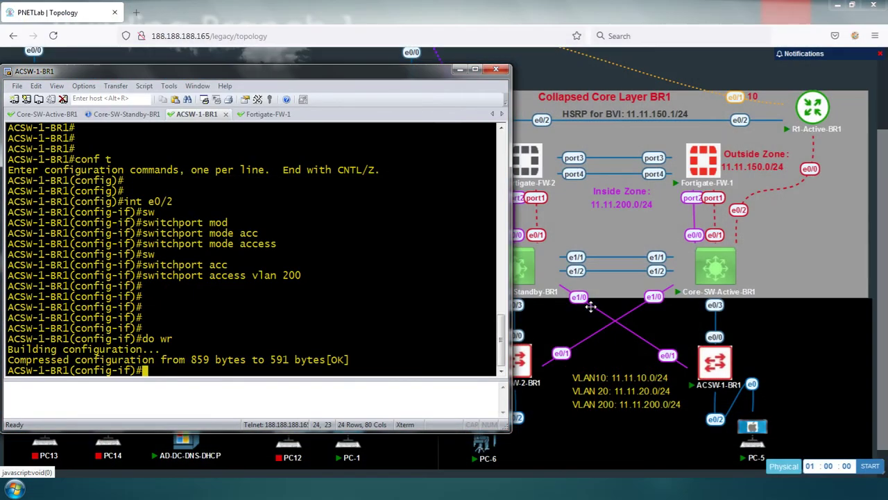
text(end)
key(Return)
key(Return)
key(Return)
key(Return)
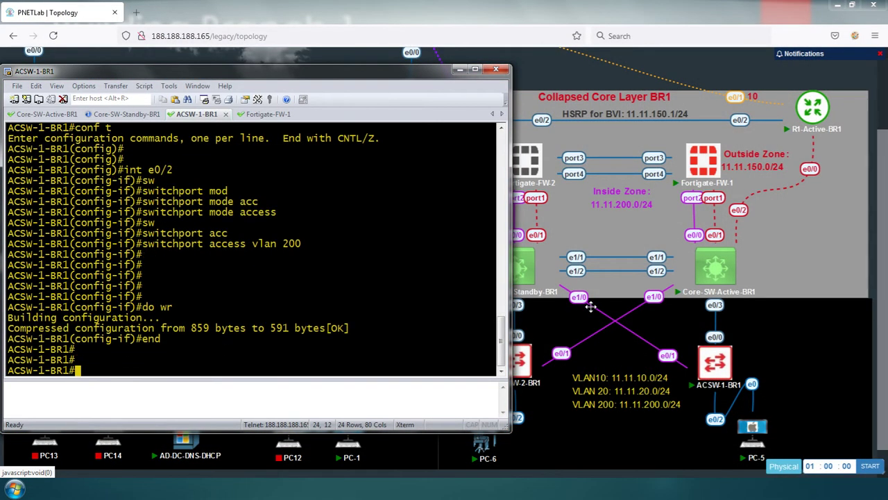
text(ping 11)
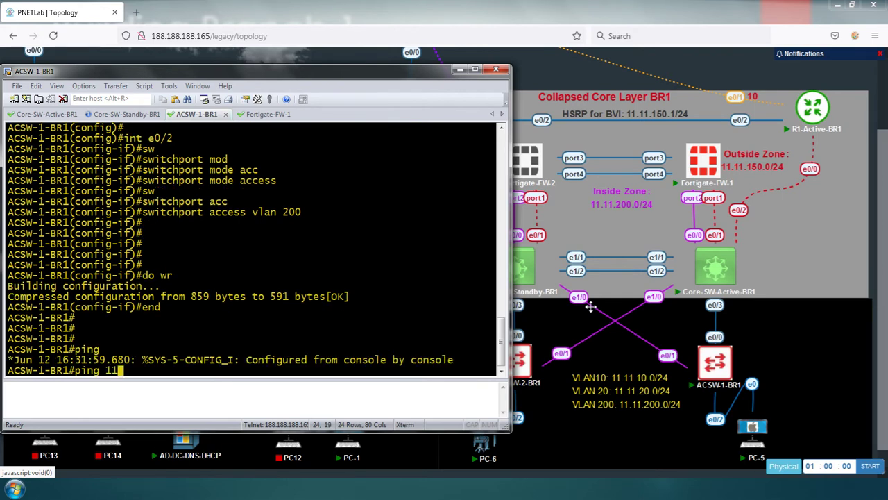
text(.11.200.1)
key(Return)
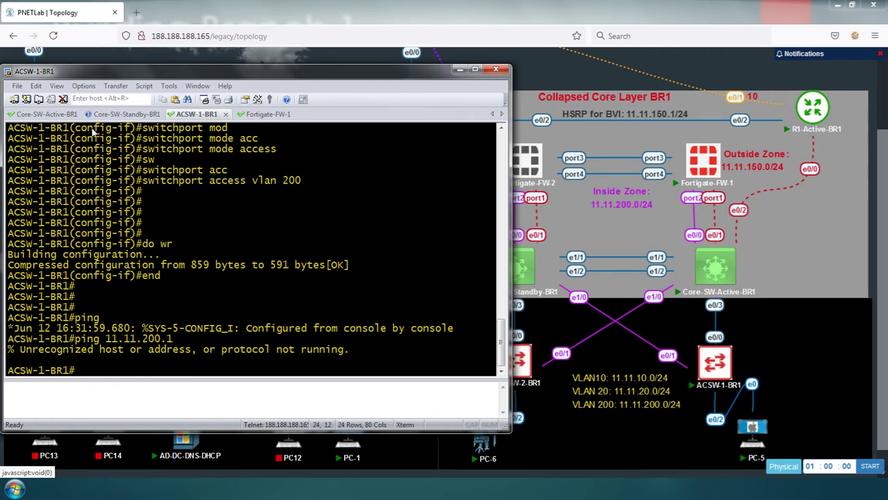
click(49, 113)
After a failed 0/4 ping, add ip route 0.0.0.0 0.0.0.0 11.11.200.1 on the core switch
text(pi)
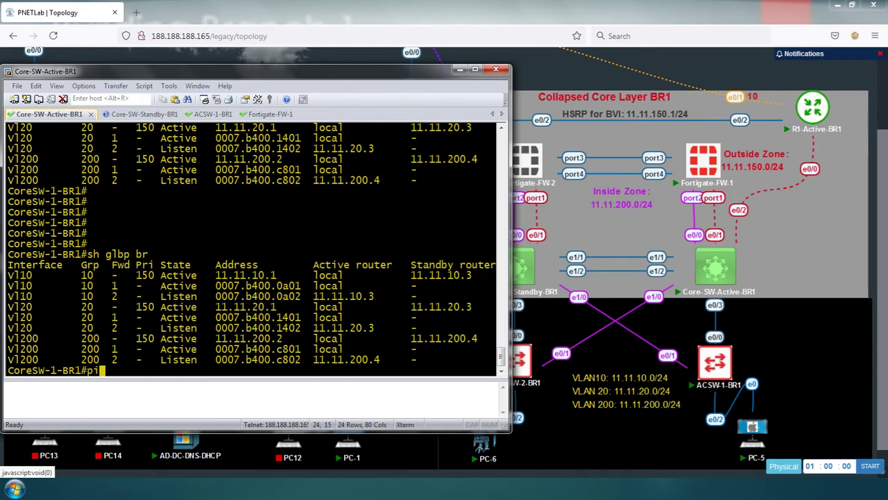
text(ng 11.11.200.1)
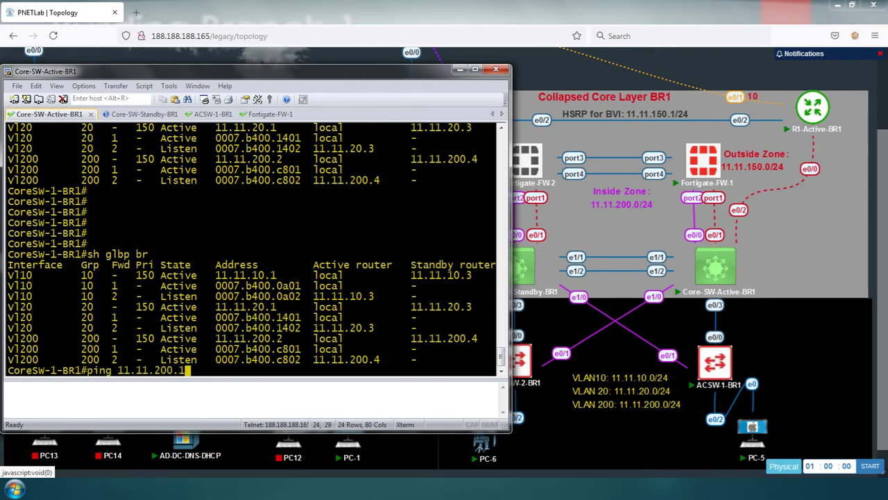
key(Return)
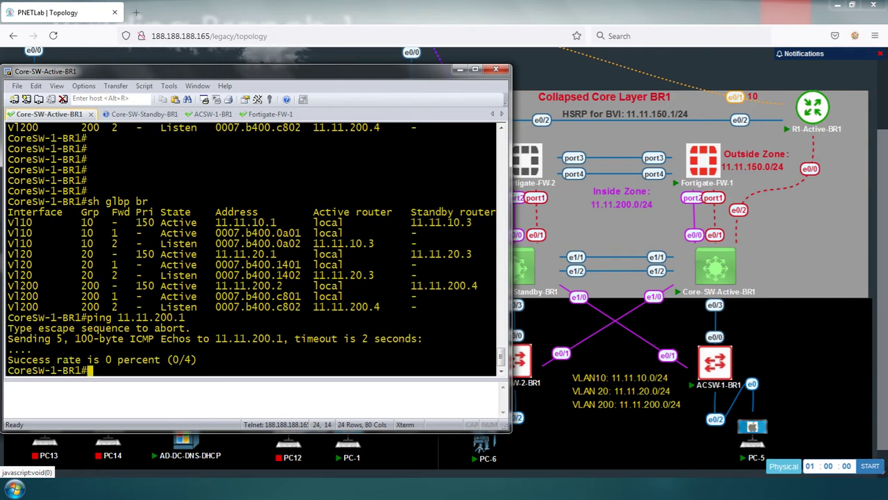
text(conf t)
key(Return)
key(Return)
key(Return)
key(Return)
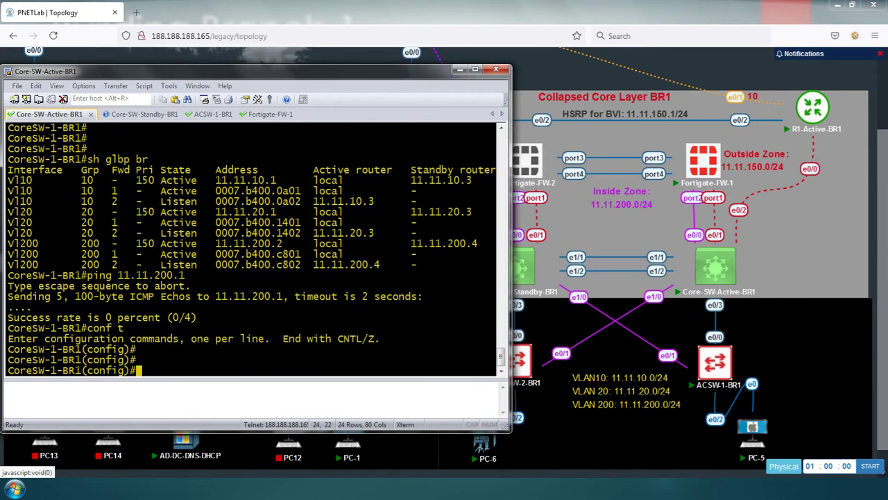
text(ip route )
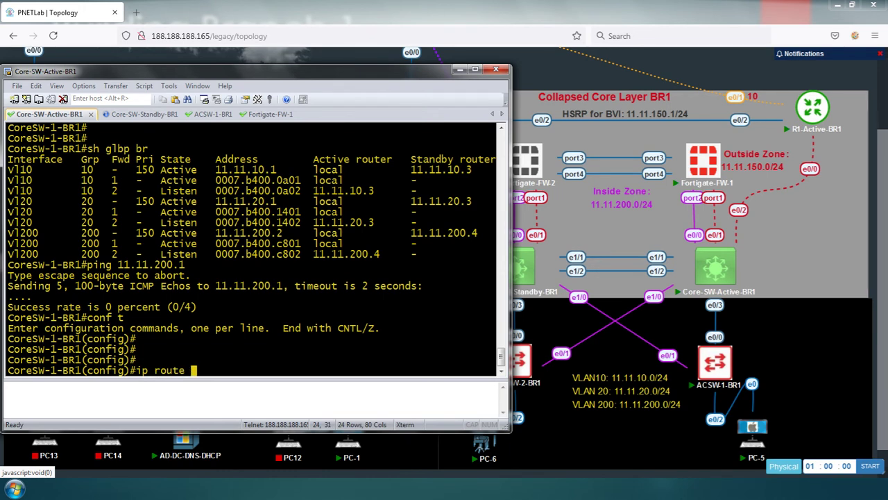
text(0.0.0.0 0.0.0.0 11.)
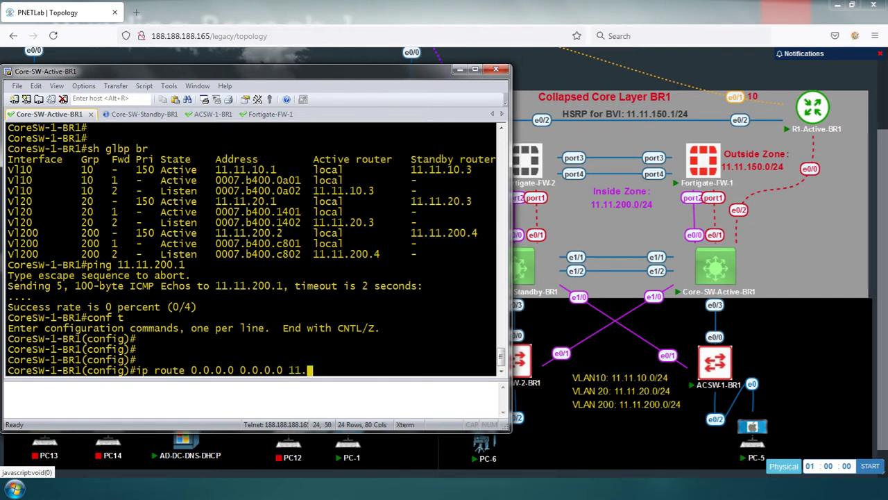
text(11.200.1)
key(Return)
key(Return)
key(Return)
key(Return)
key(Return)
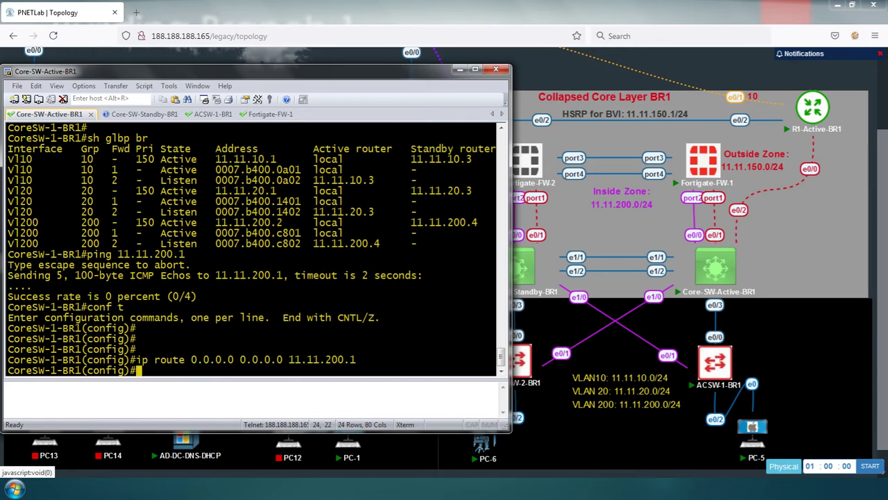
Exit configuration mode and ping 11.11.200.1 again
text(end)
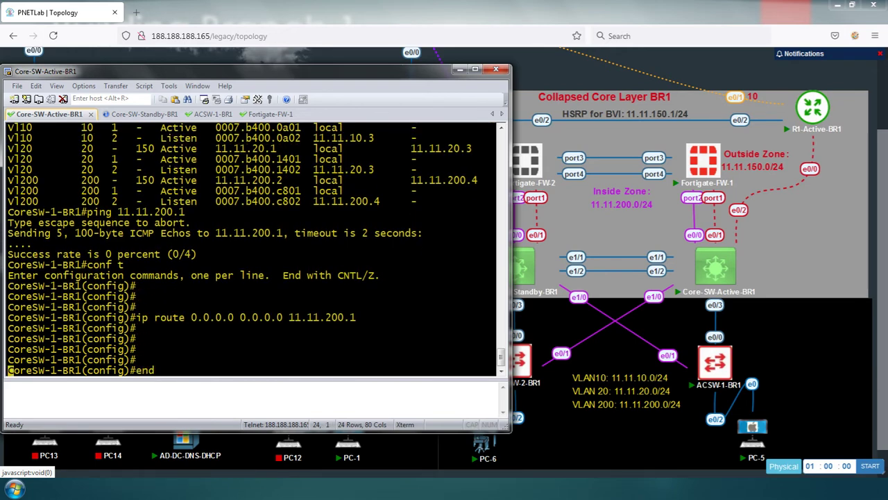
key(Return)
text(ping 11.11.200.1)
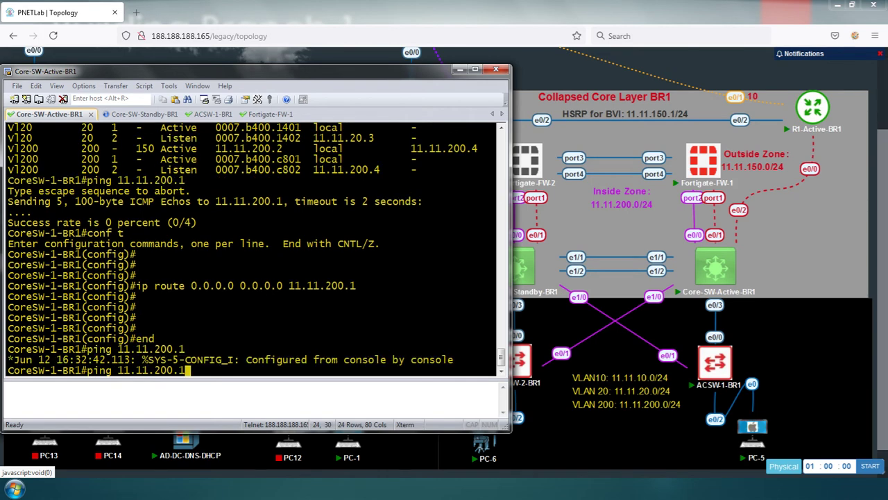
key(Return)
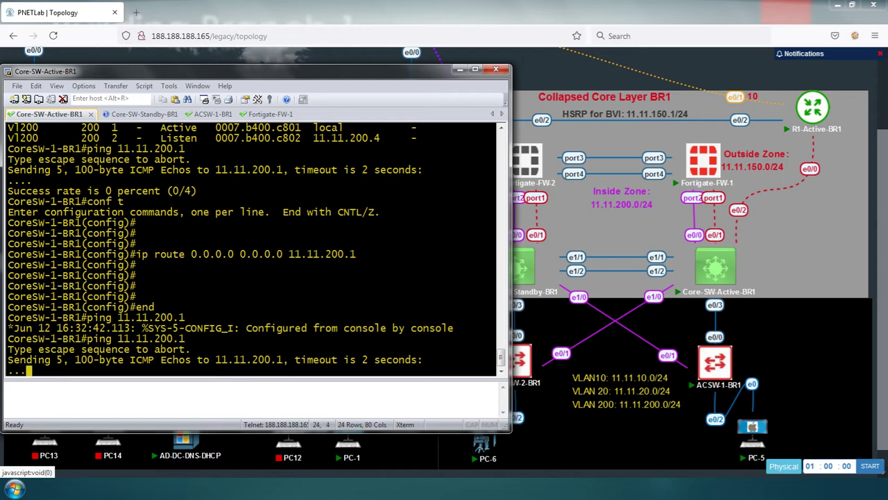
Page through Fortigate-FW-1's show output, checking port1 11.11.150.4 and port2 11.11.200.1
click(269, 114)
key(Return)
key(Return)
key(Return)
text(show)
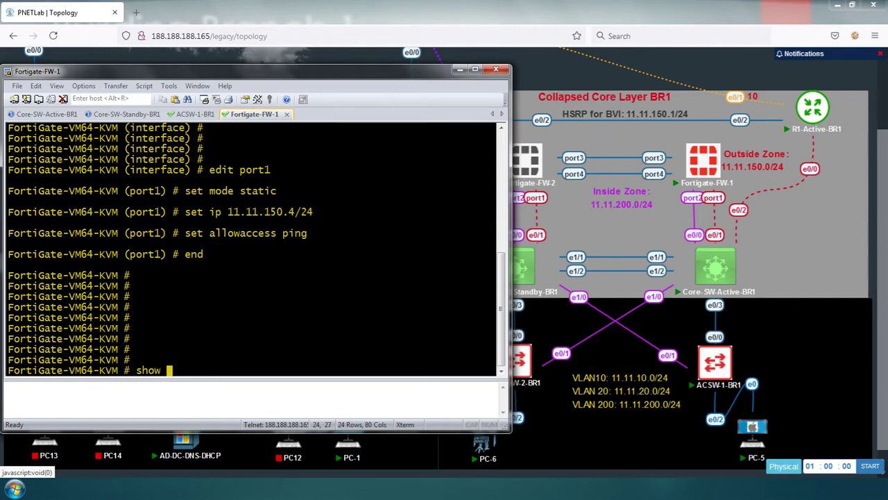
key(Return)
key(space)
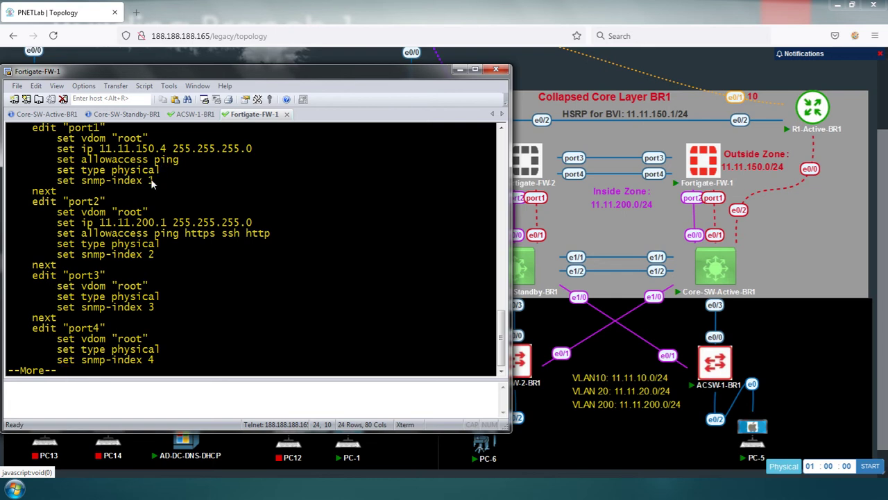
key(space)
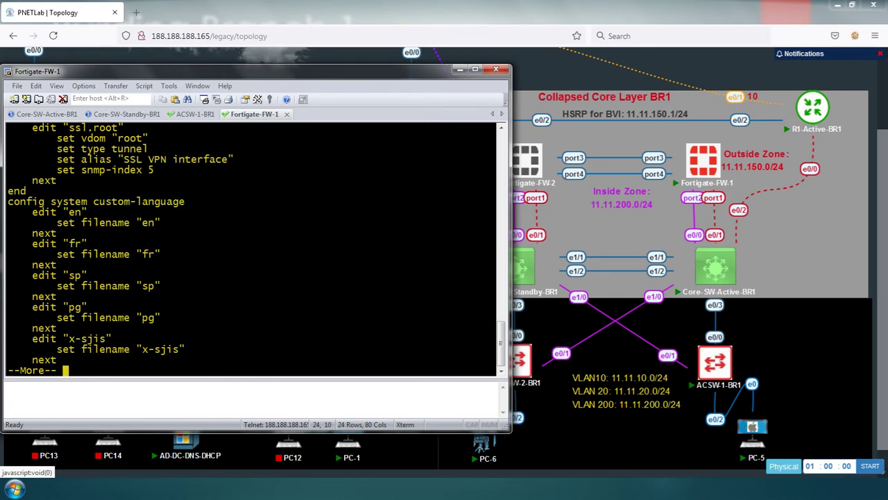
key(Return)
key(q)
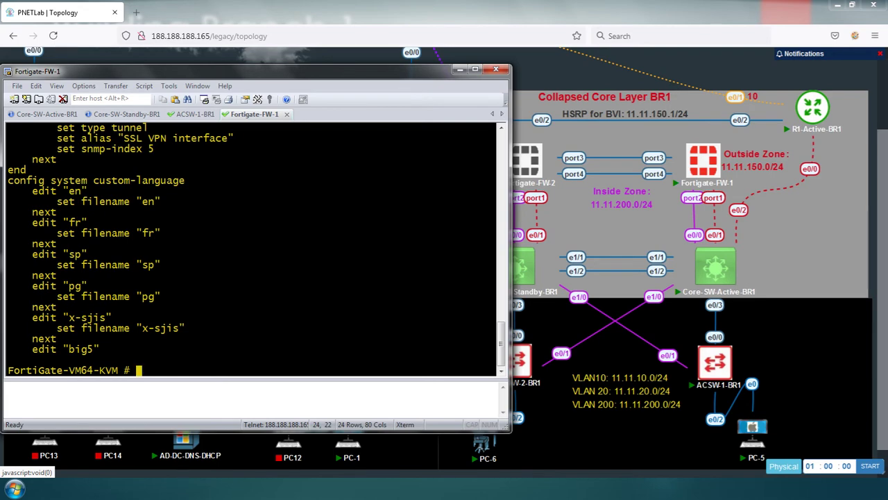
Re-run the ping to 11.11.200.1 from Core-SW-Active-BR1 using command history
click(49, 114)
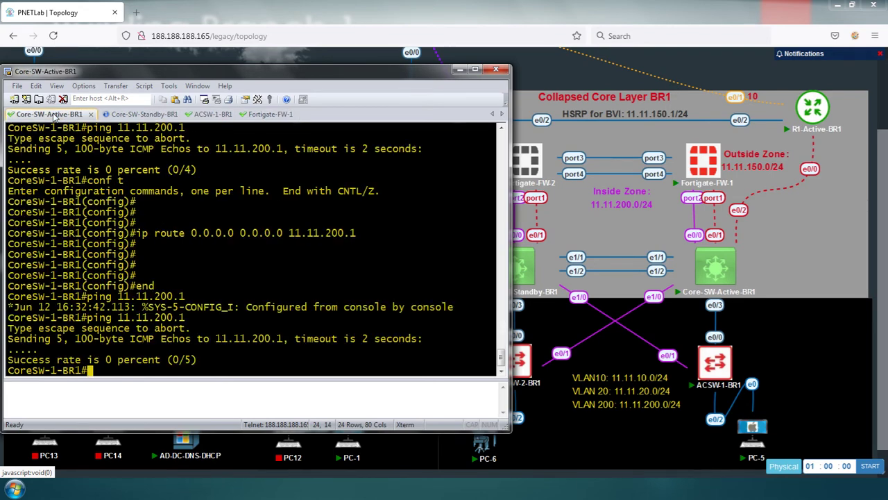
key(Return)
key(Return)
key(Return)
key(Return)
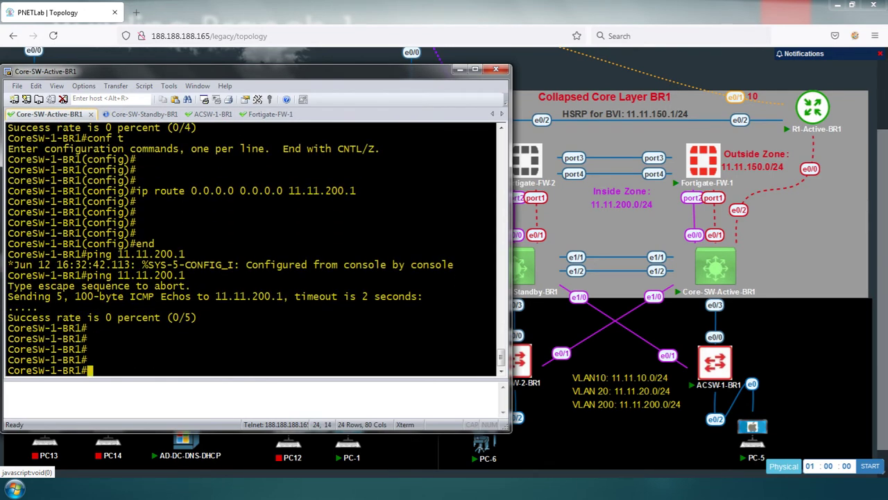
text(ping)
key(Up)
key(Up)
key(Up)
key(Down)
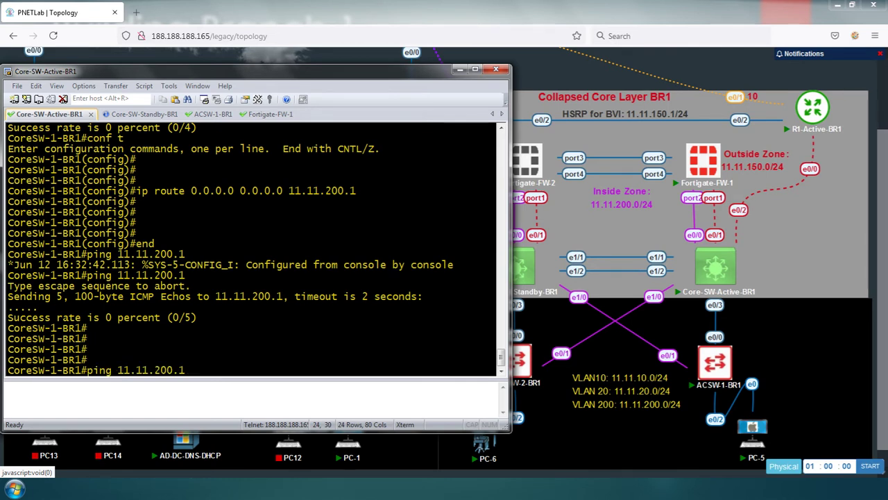
key(Return)
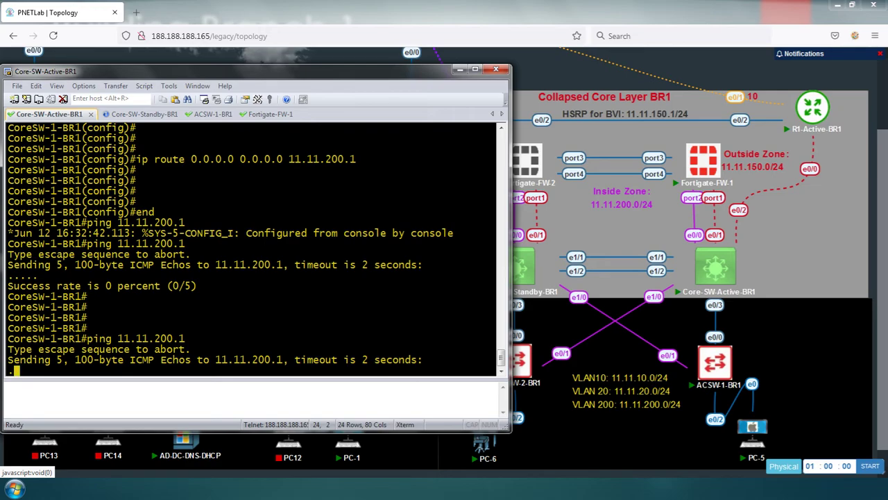
key(alt+Tab)
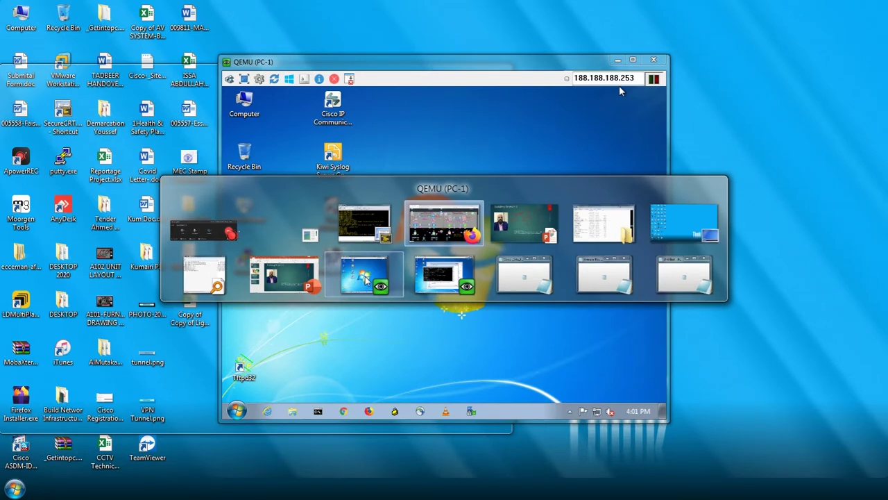
On PC-5, ping 11.11.200.2 and then 11.11.20.1
click(444, 280)
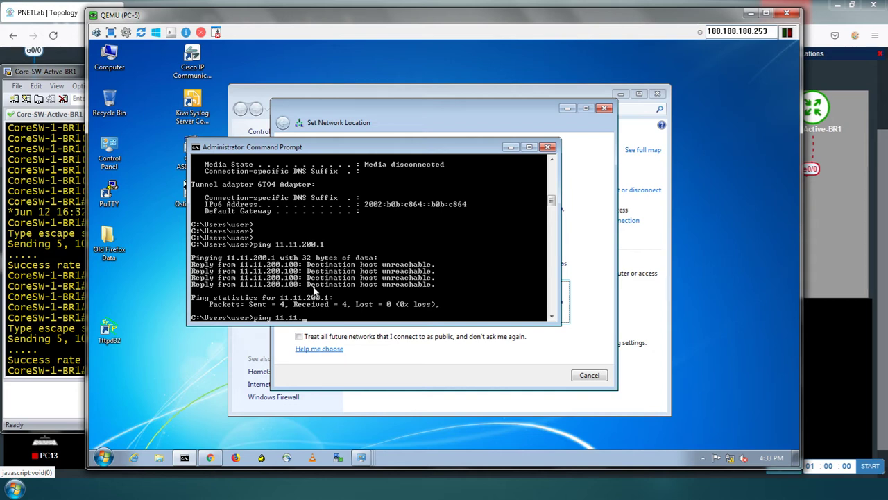
text(200.)
key(Return)
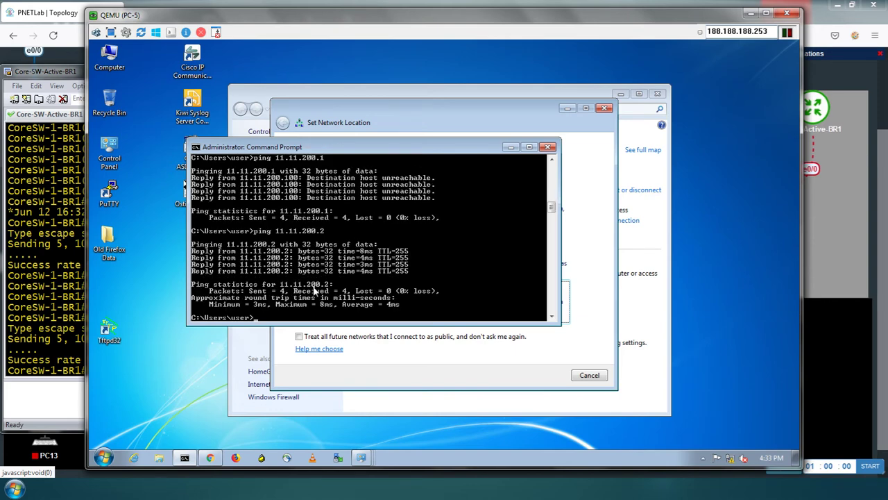
key(Up)
text(1)
key(Return)
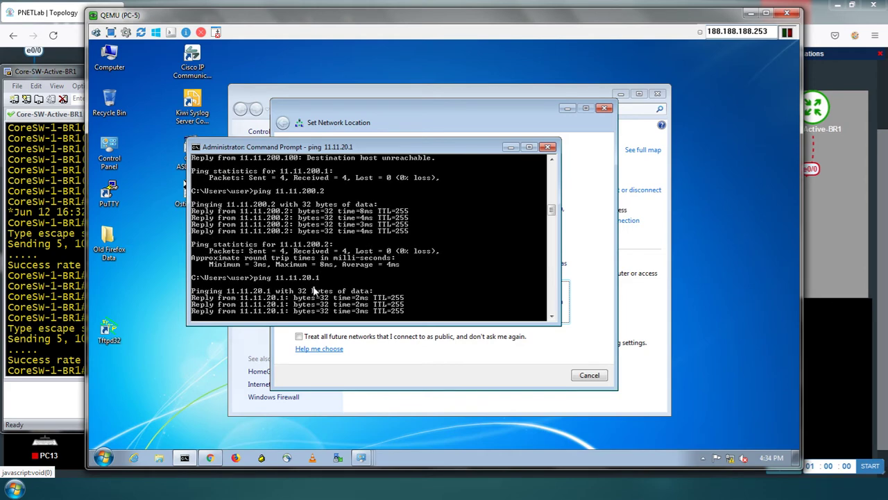
Ping 11.11.10.1, 11.11.200.2 and 11.11.200.1 from PC-5, then return to the topology
key(Up)
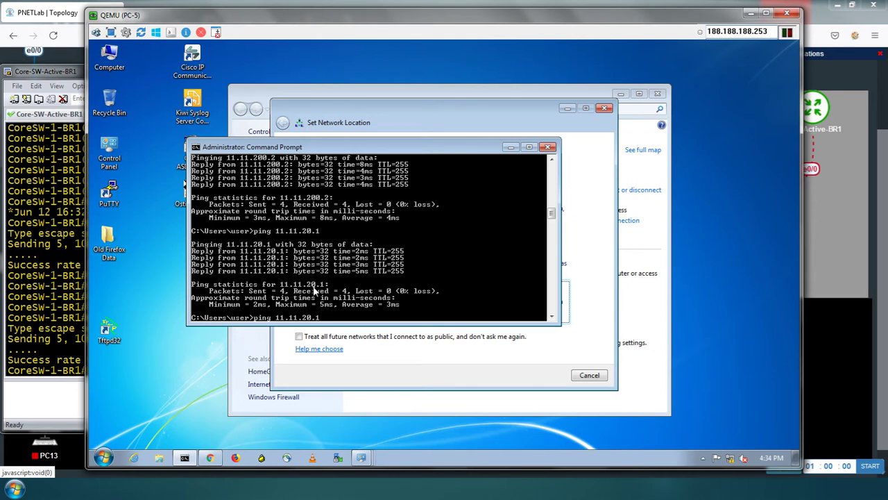
key(Up)
key(Return)
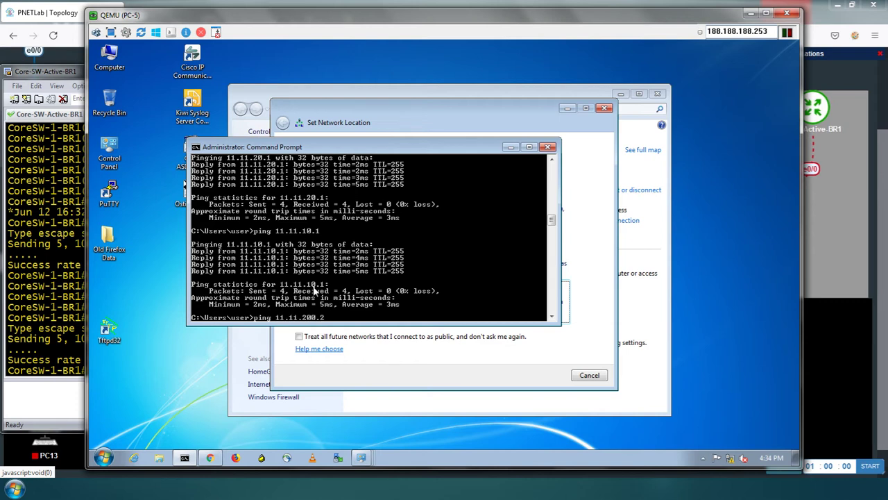
key(Return)
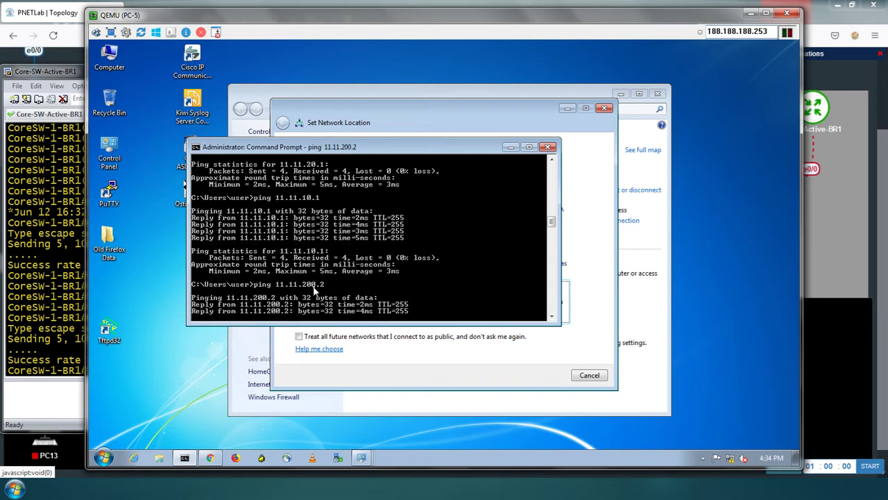
key(ctrl+c)
key(Up)
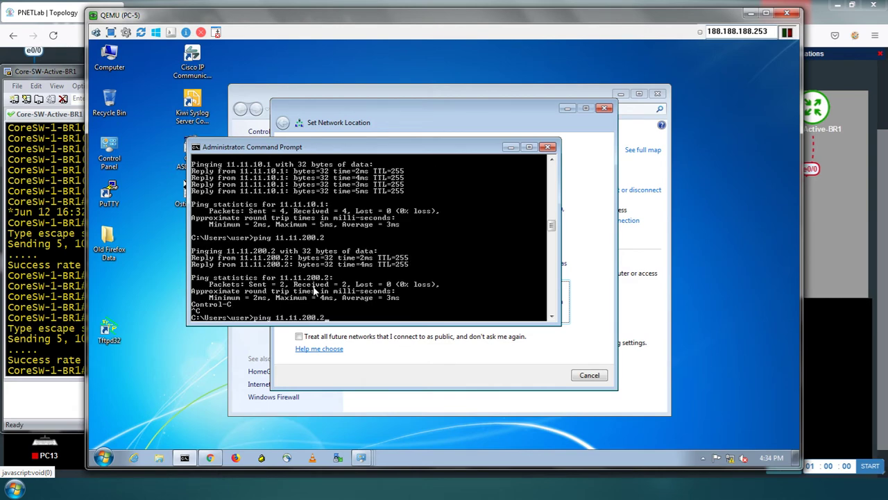
text(1)
key(Return)
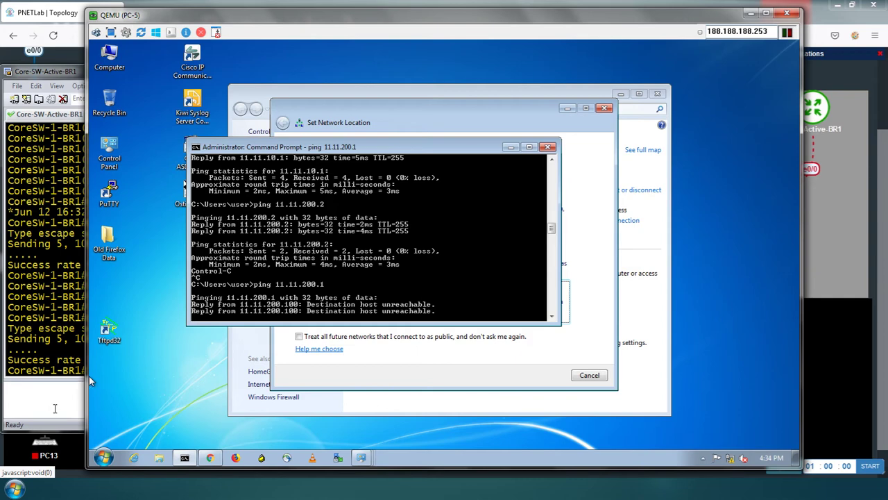
click(70, 447)
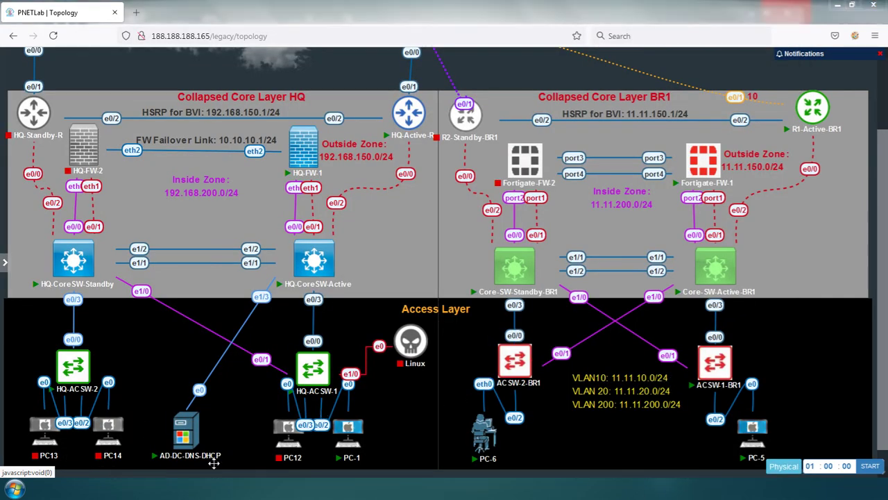
Show ACSW-1-BR1's e0/2 running configuration with sh run int e0/2
key(alt+Tab)
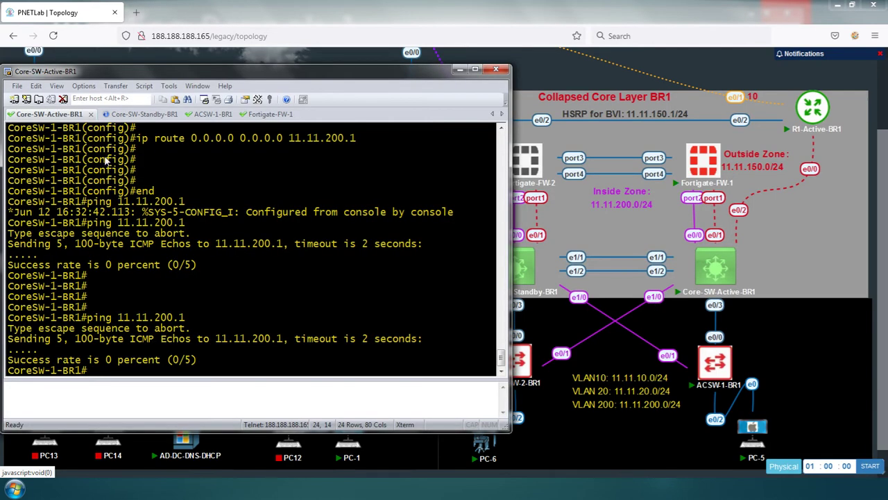
click(208, 115)
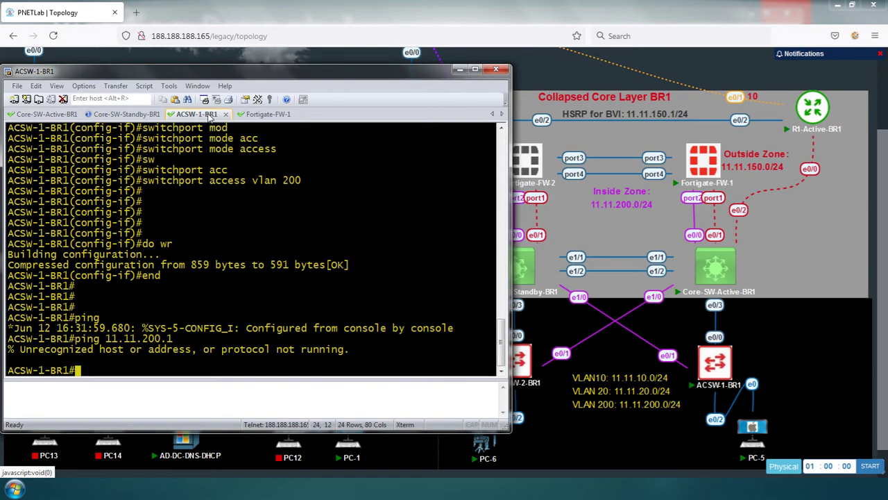
text(sh run int e0/2)
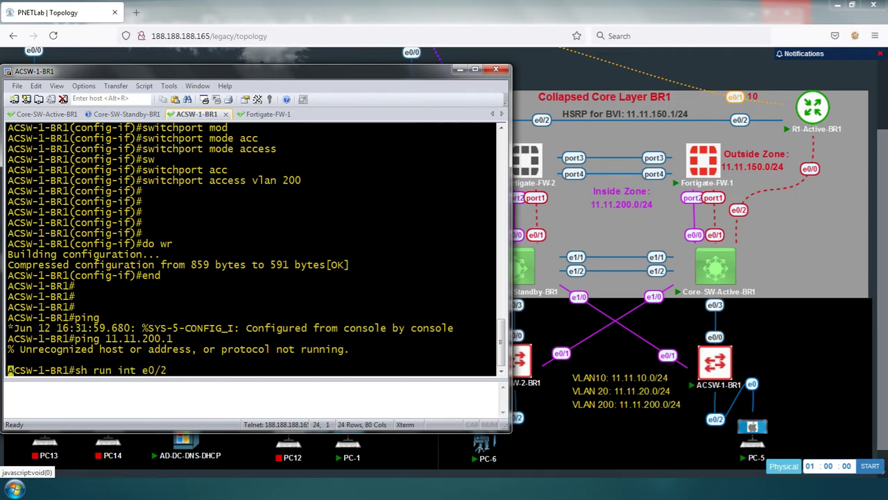
key(Return)
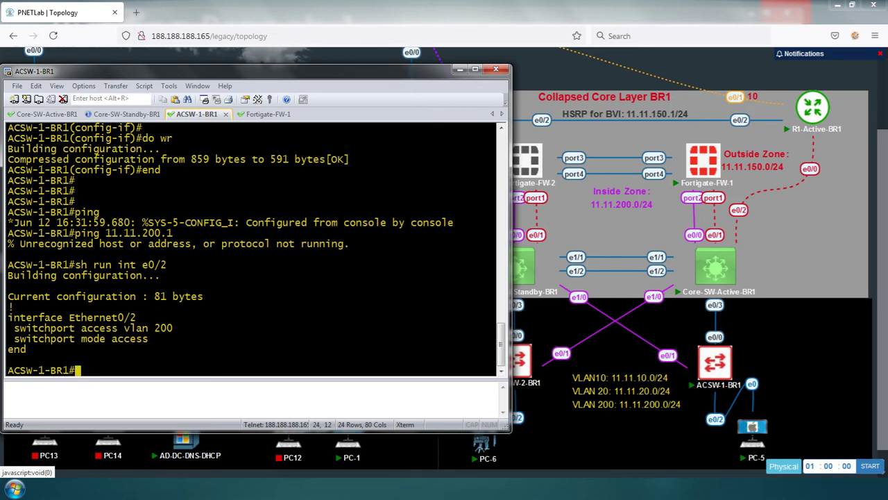
List Core-SW-Active-BR1's configured ip route lines with sh run | in ip rou
click(60, 116)
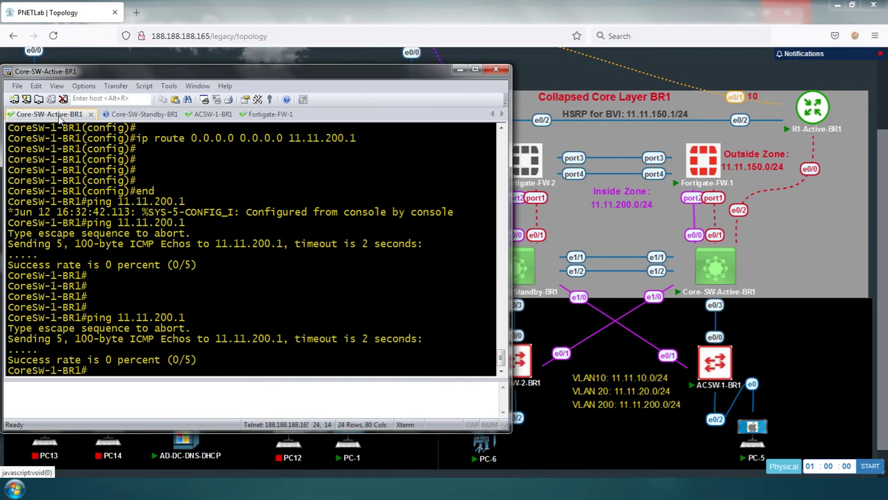
key(Return)
key(Return)
key(Return)
text(sh ru)
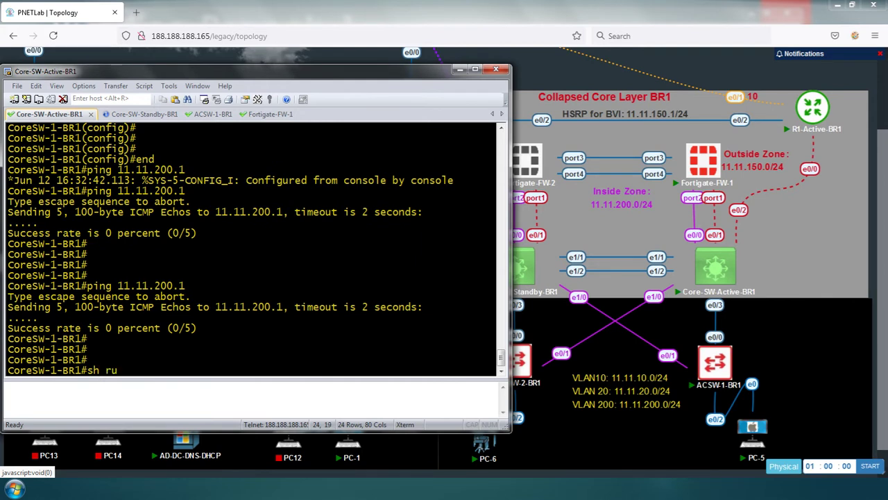
text(n | in ip rou)
key(Return)
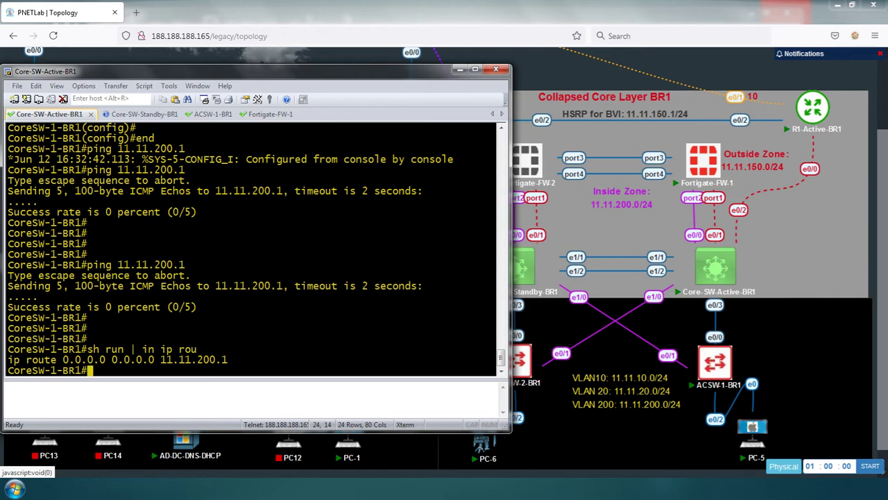
Ping 11.11.200.1 sourced from VLAN 200 (fails 0/5), then show Ethernet0/0's configuration
text(ping 11.11.2)
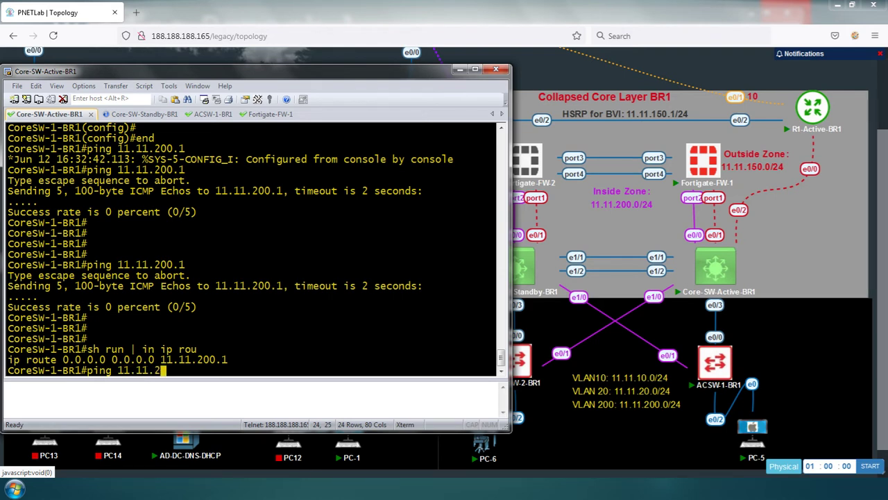
text(00.1 sour)
key(Tab)
text(v)
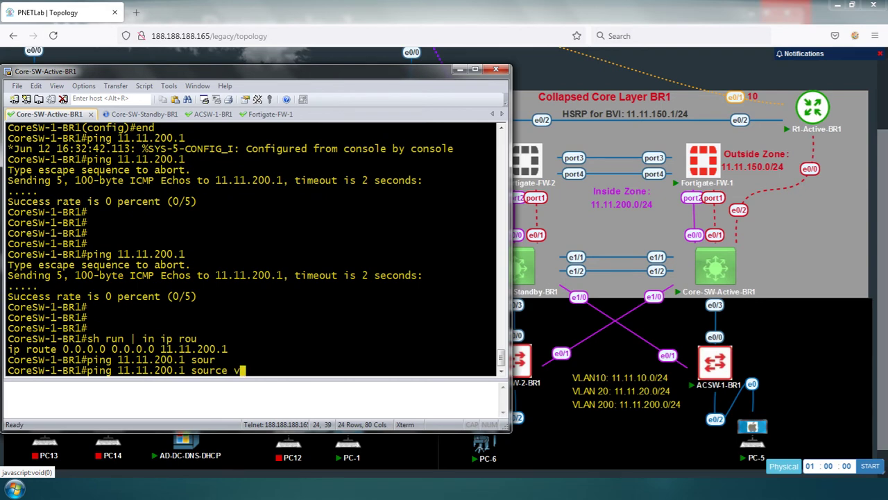
text(lan 200)
key(Return)
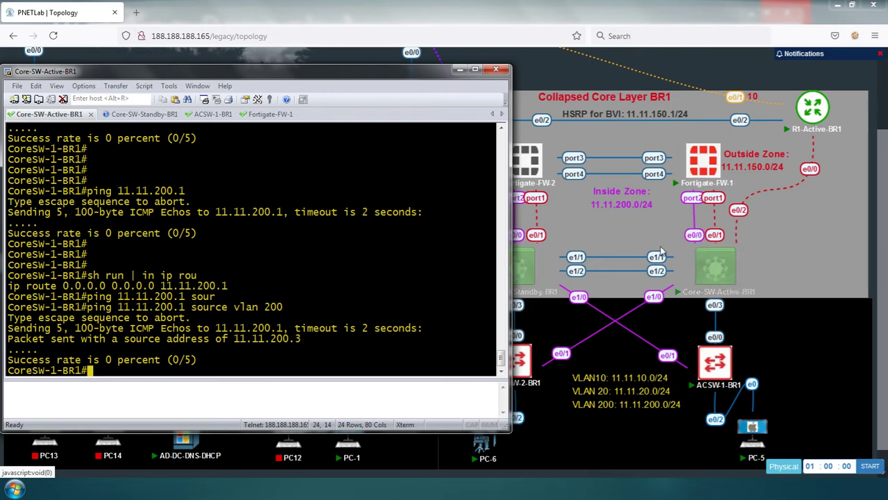
text(s)
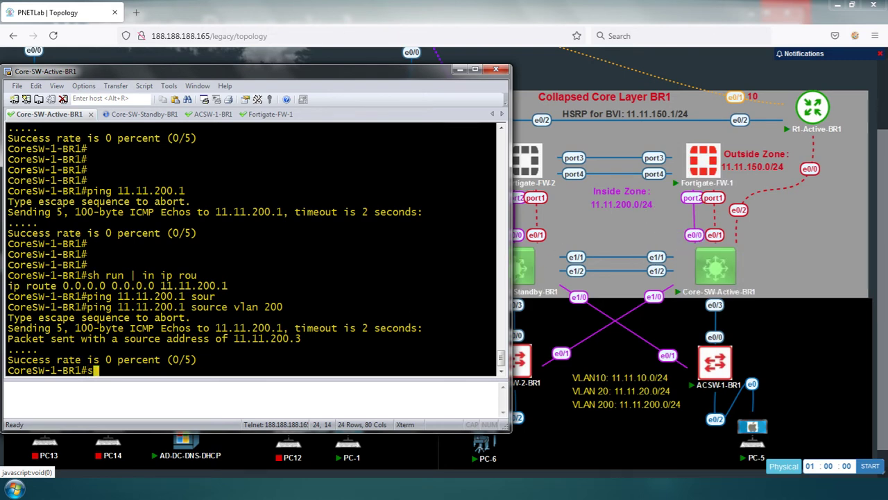
text(h run int e0)
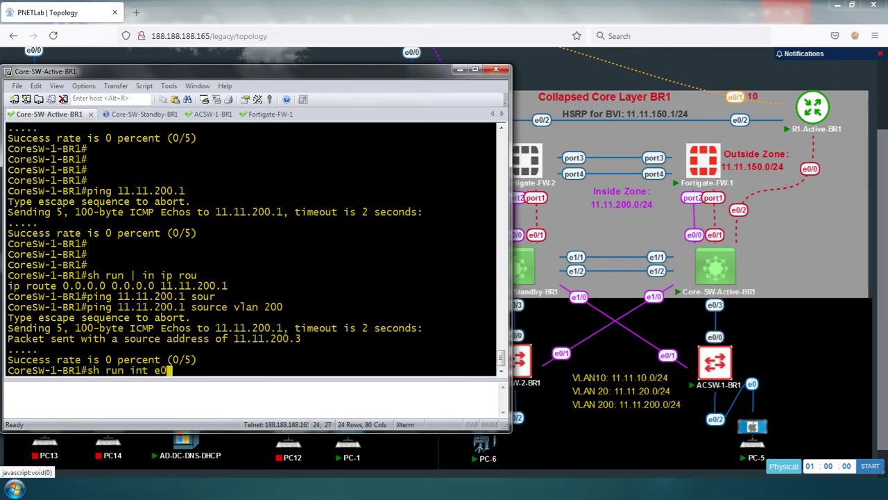
text(/0)
key(Return)
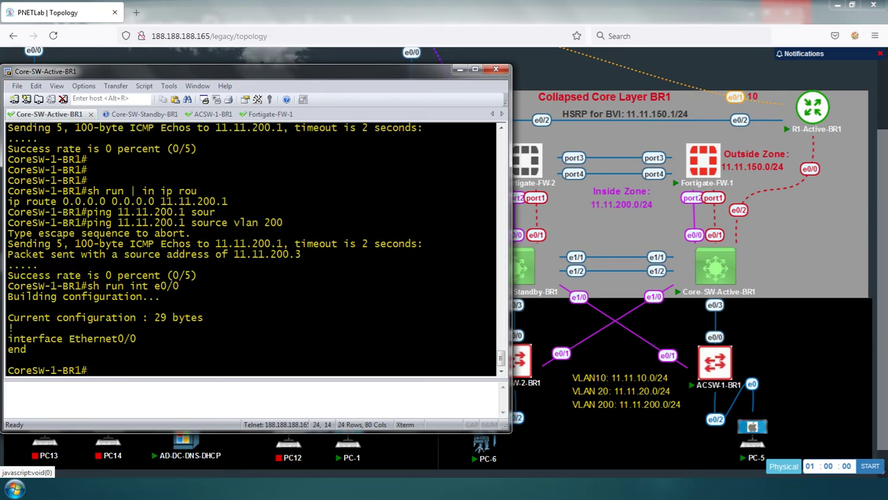
Enter global configuration mode and set Ethernet0/0 to switchport mode access
text(conf t)
key(Return)
key(Return)
key(Return)
key(Return)
text(int e0/0)
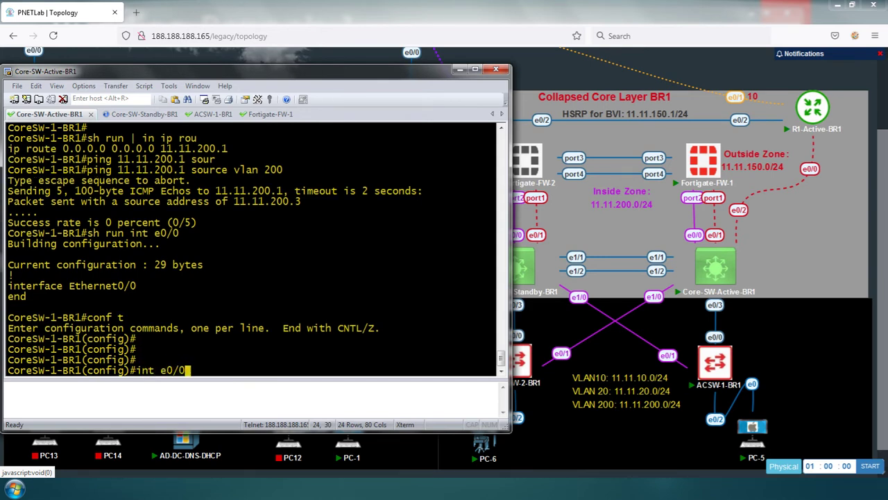
key(Return)
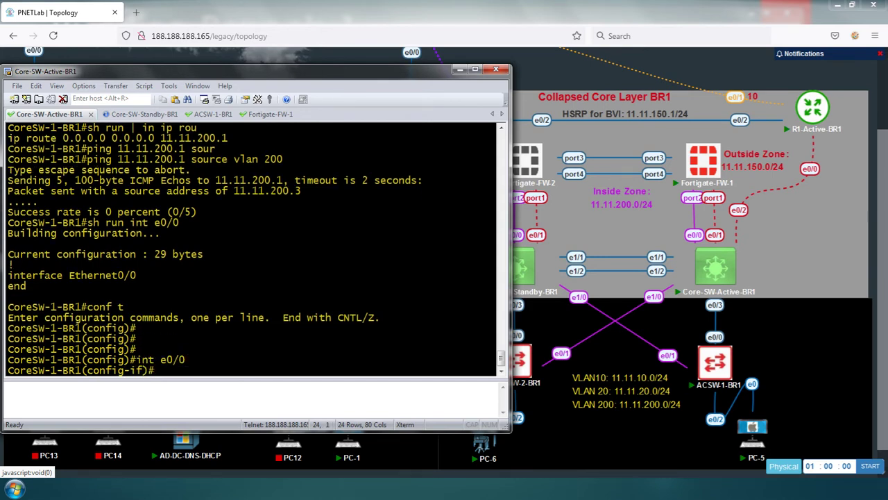
text(sw)
key(Tab)
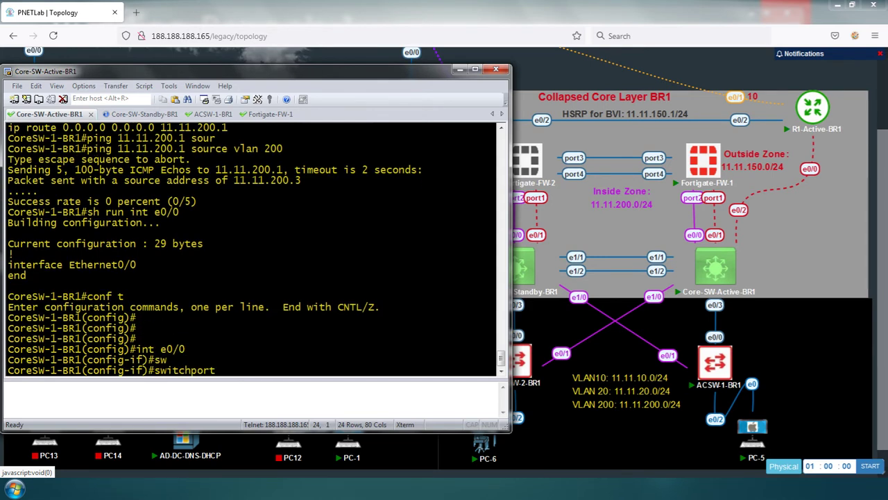
text(mo)
key(Tab)
text(acc)
key(Tab)
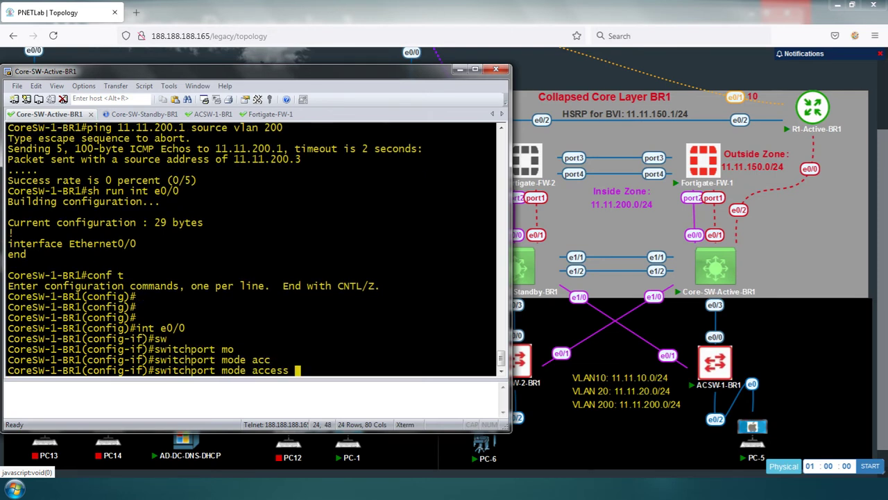
key(Return)
Assign Ethernet0/0 to access VLAN 200, exit to privileged exec, and recall the earlier ping
text(sw a)
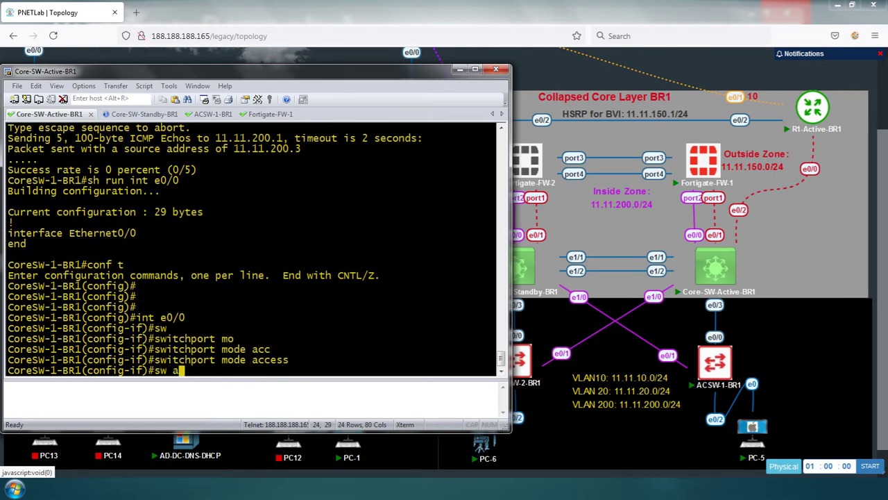
text(cc vlan 200)
key(Return)
key(Return)
key(Return)
key(Return)
key(Return)
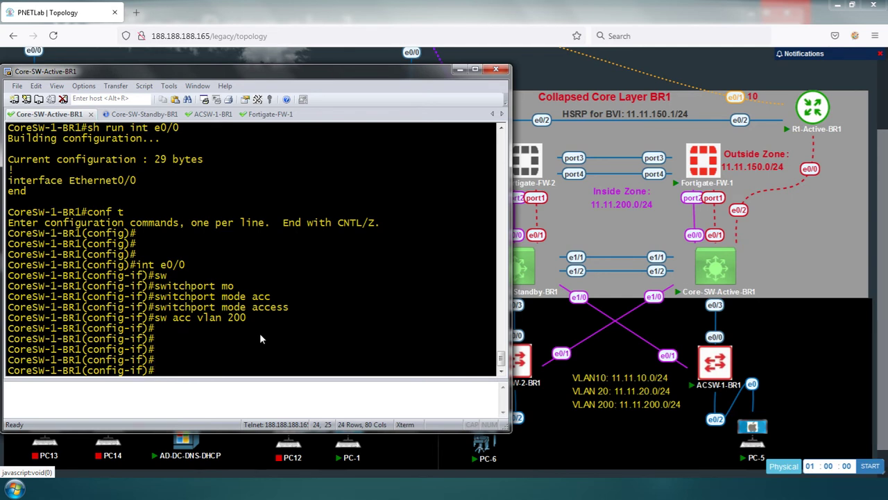
text(end)
key(Return)
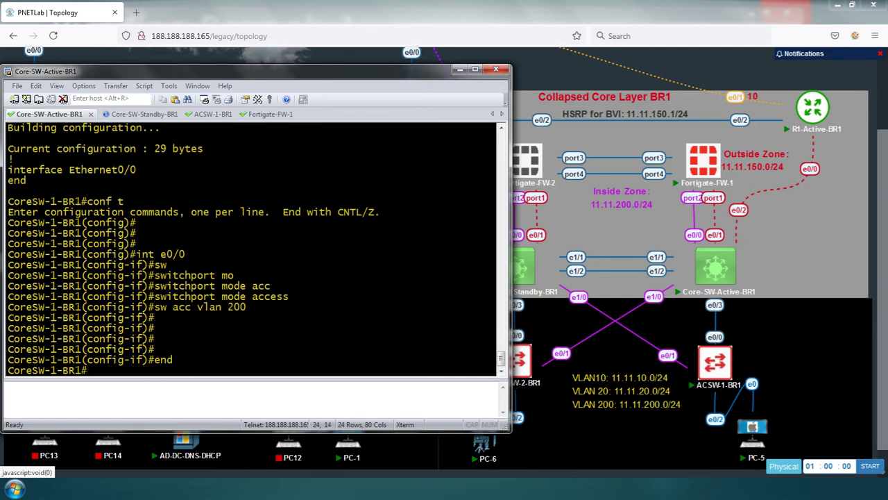
key(Up)
key(Up)
key(Up)
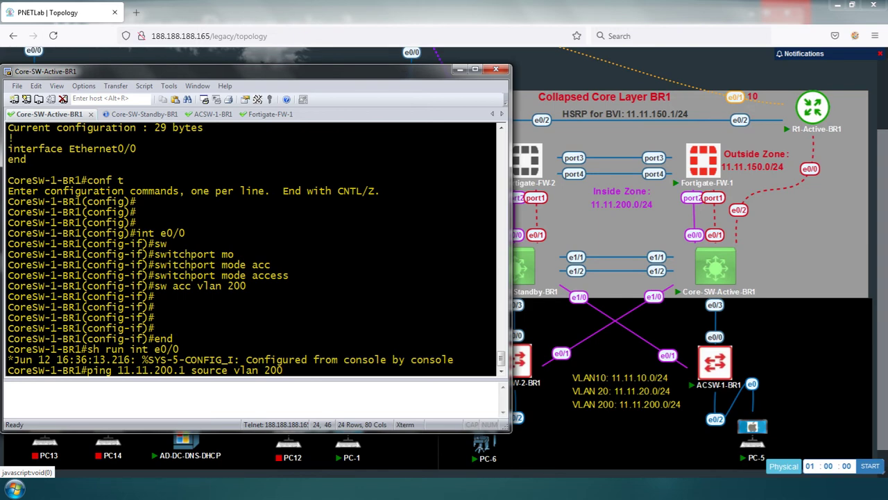
Rerun the VLAN 200-sourced ping, then ping 11.11.200.1 from the core switch twice
key(ctrl+a)
key(Return)
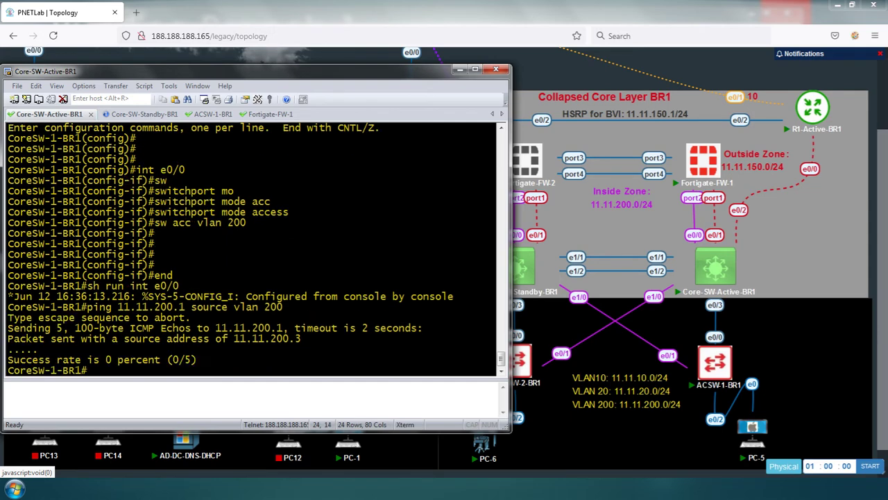
key(Return)
key(Return)
key(Return)
text(p)
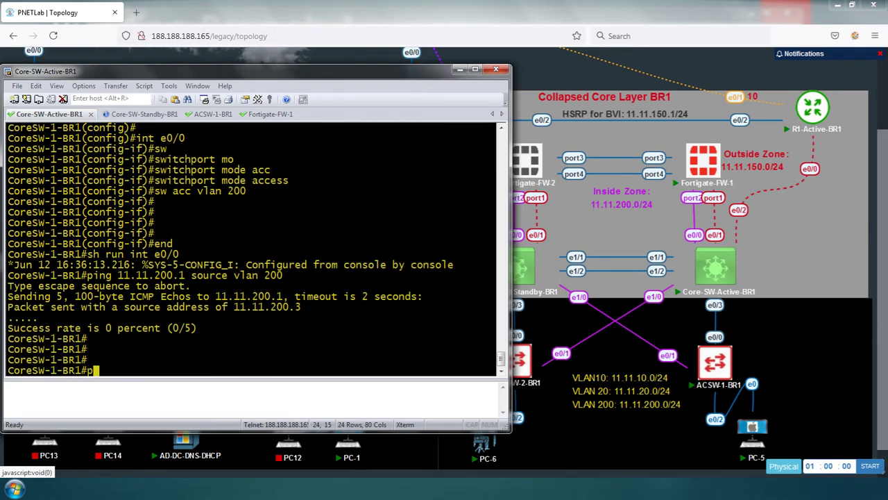
text(ing 11.11.200.1)
key(Return)
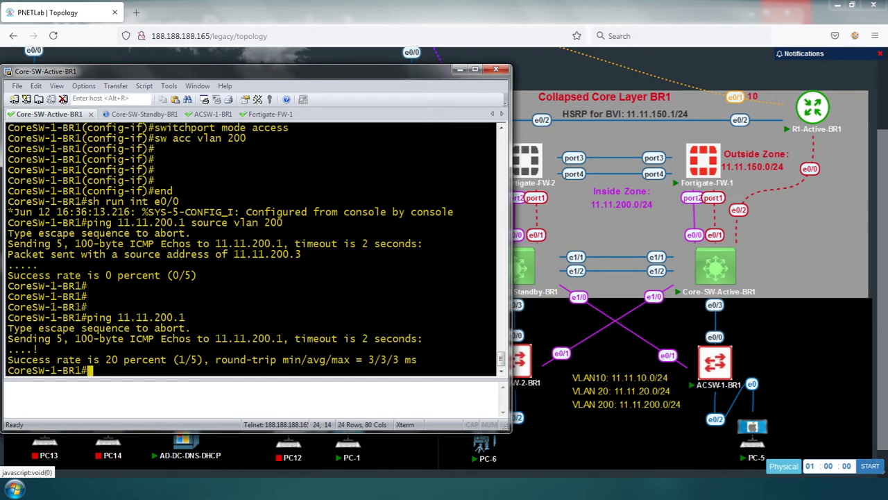
key(Up)
key(Return)
key(Return)
key(Return)
key(Return)
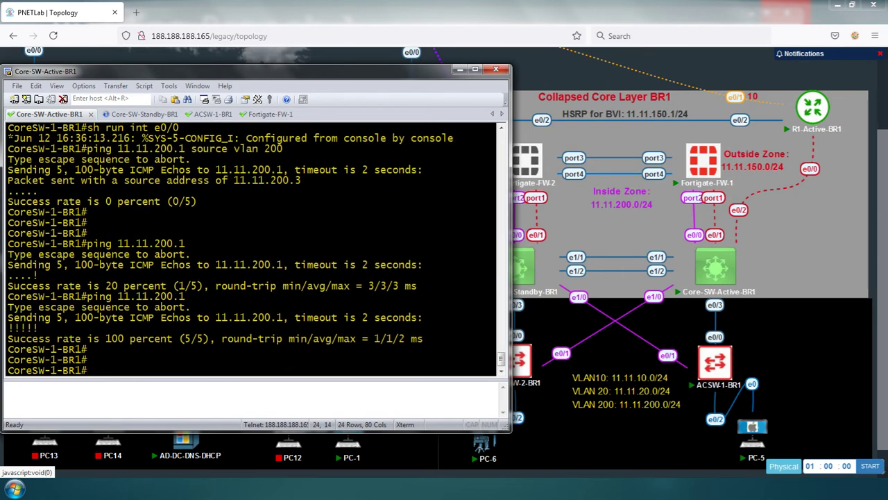
Ping 11.11.200.1 again, this time sourced from VLAN 10
key(Up)
text(sou)
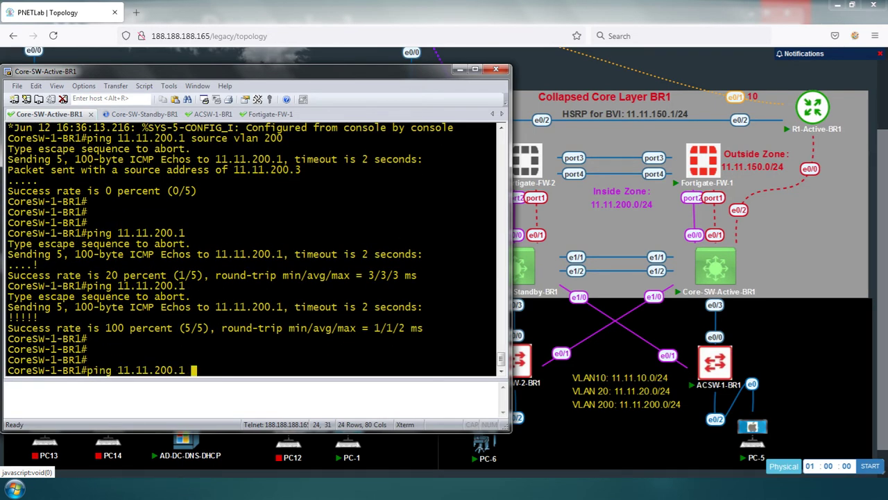
key(Tab)
text(c)
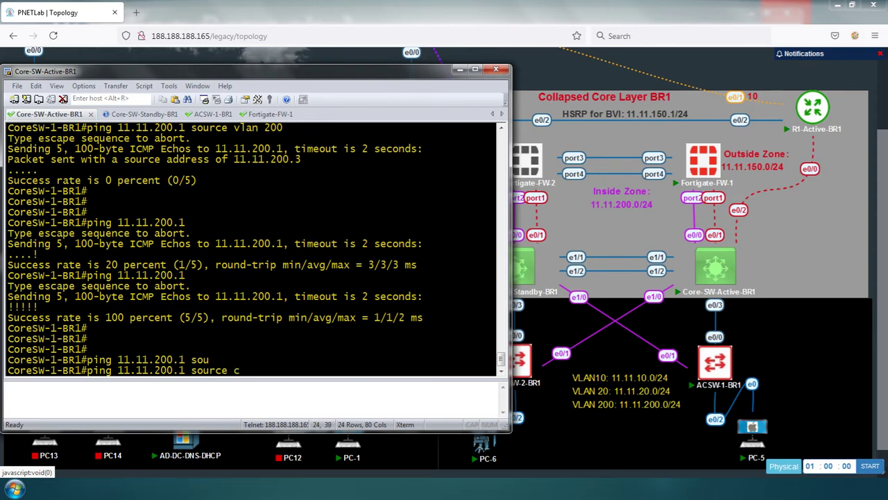
key(BackSpace)
text(vlan 10)
key(Return)
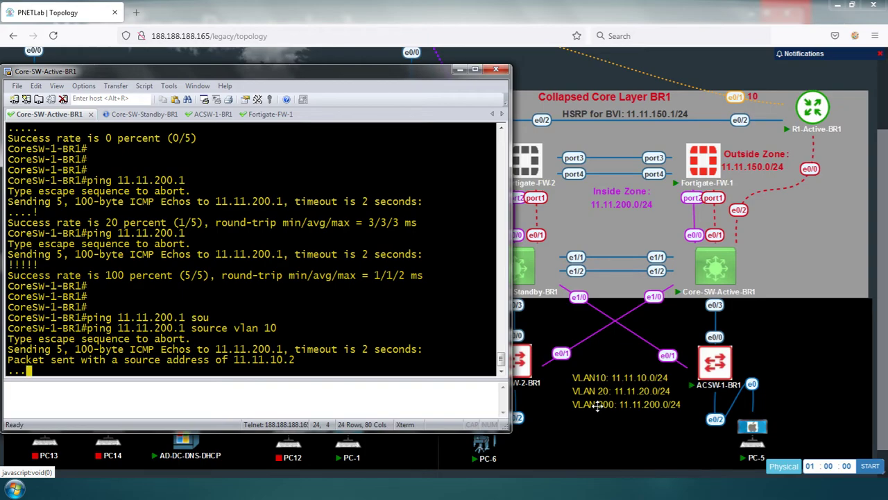
Bring PC-5's desktop forward and launch its browser
key(alt+Tab)
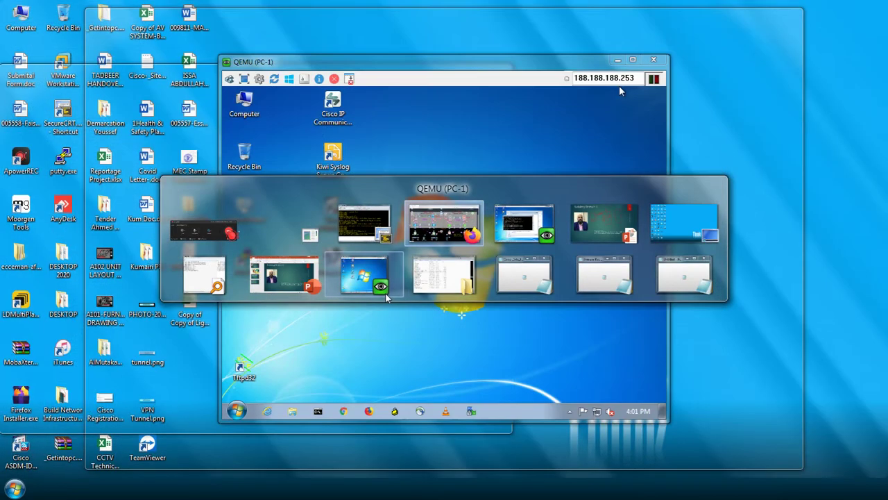
mouse_move(529, 238)
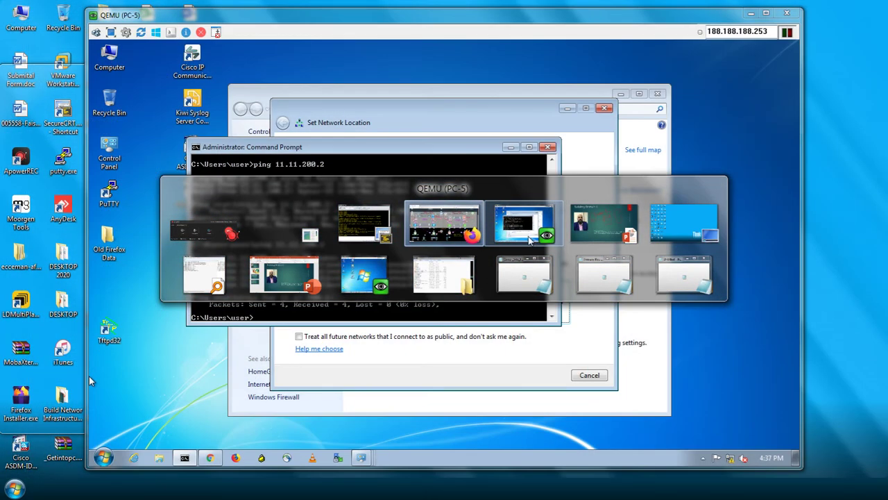
click(529, 238)
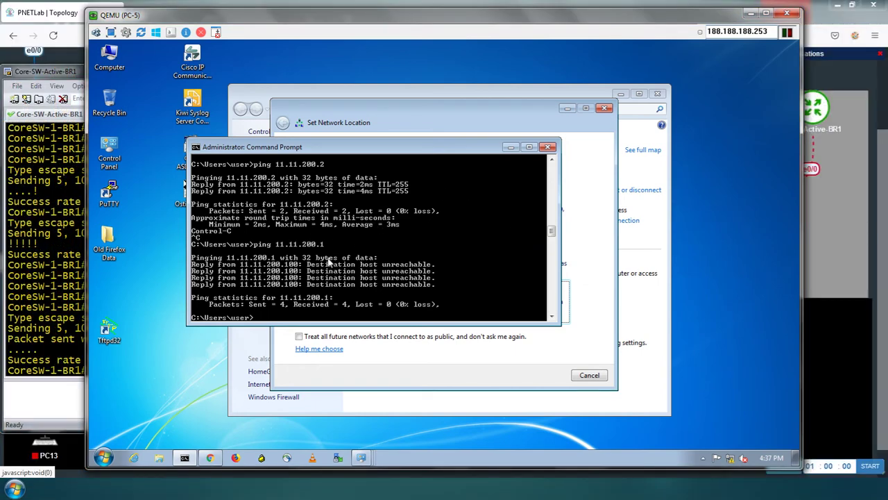
click(211, 458)
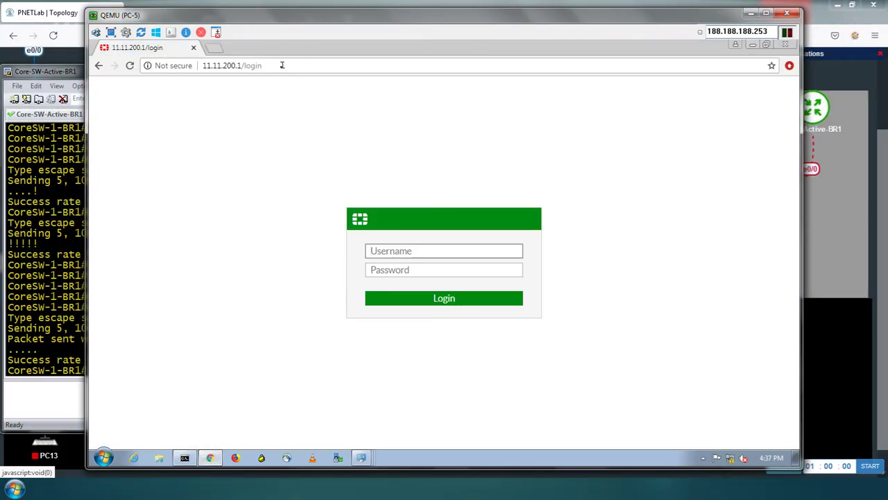
Close the Chrome window with the old FortiGate login and relaunch Chrome on a New Tab page
click(280, 66)
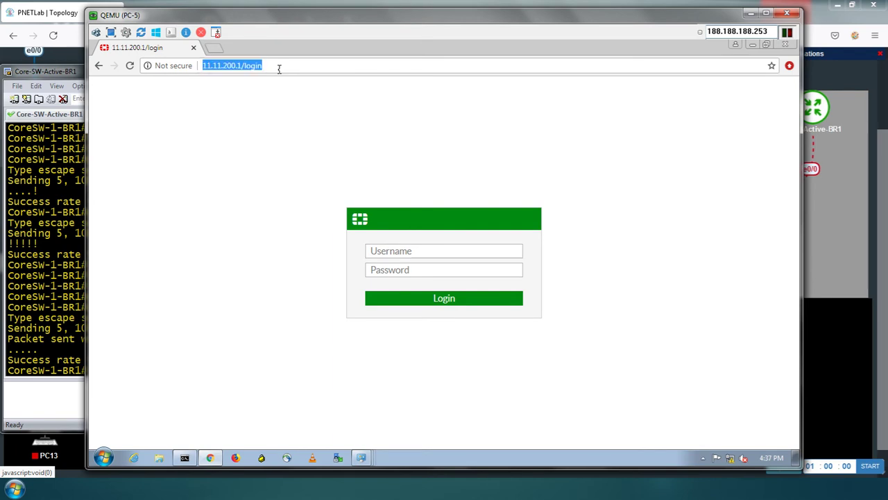
click(784, 45)
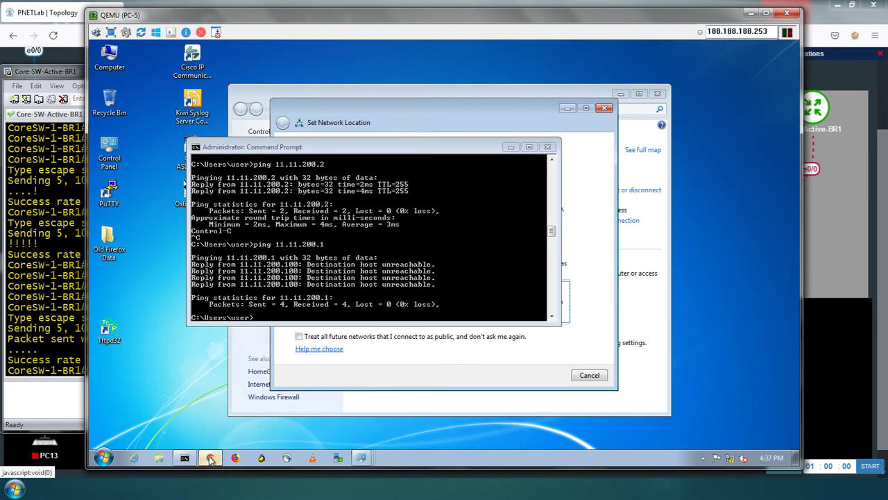
mouse_move(212, 460)
click(212, 460)
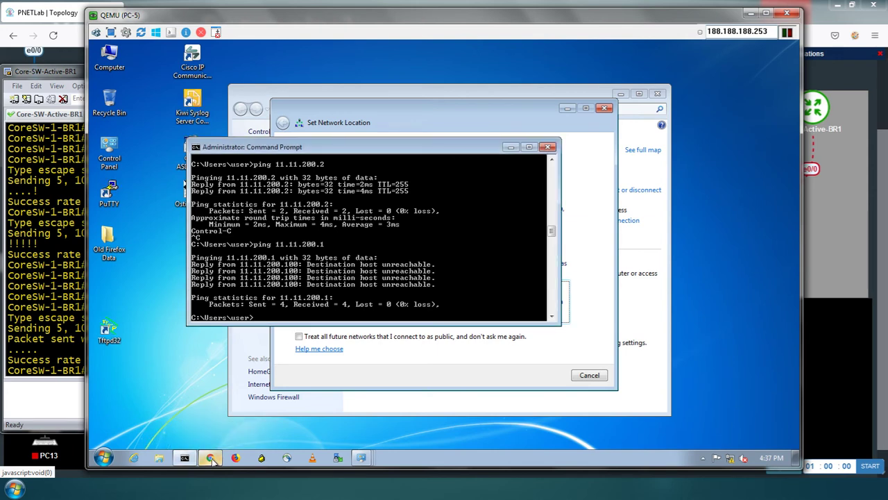
click(212, 460)
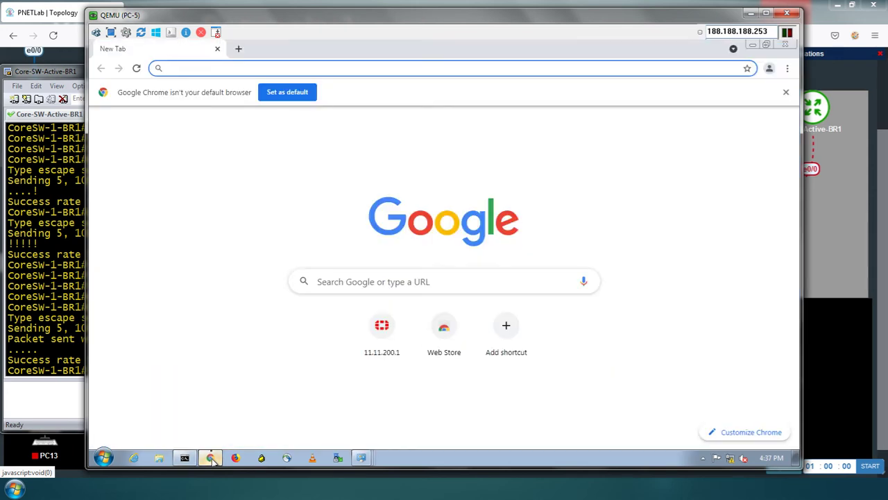
Load 11.11.200.1, log in with the administrator credentials, decline saving the password, and postpone setup
text(11.11.200.1)
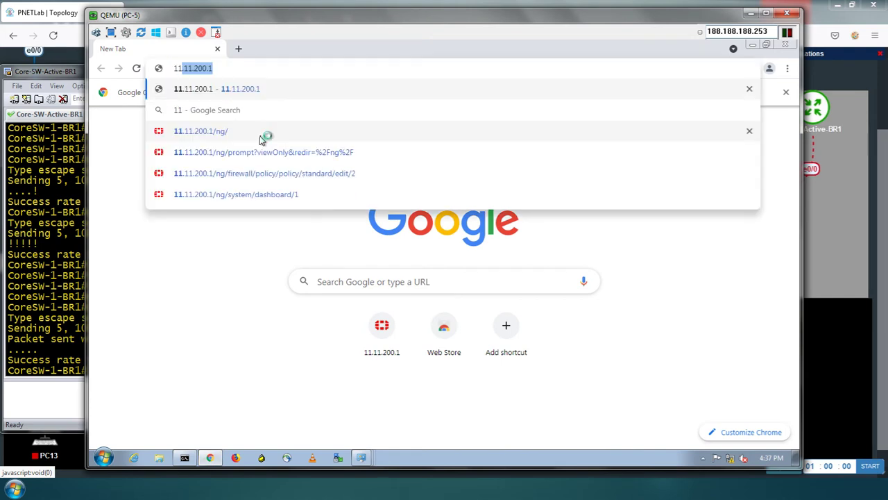
key(Return)
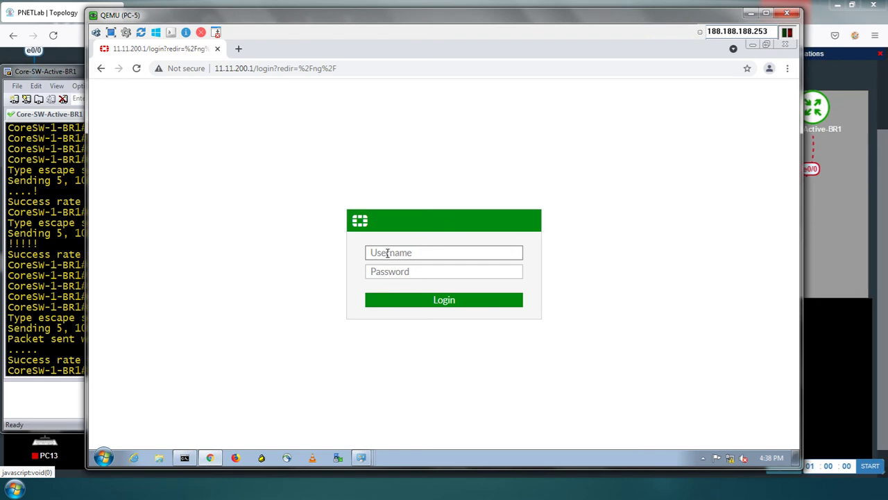
text(admin)
key(Tab)
text(admin1)
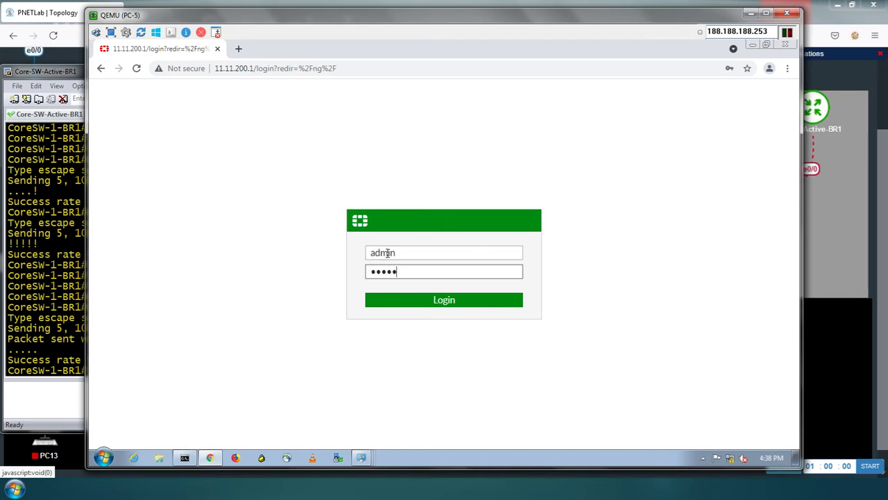
key(Return)
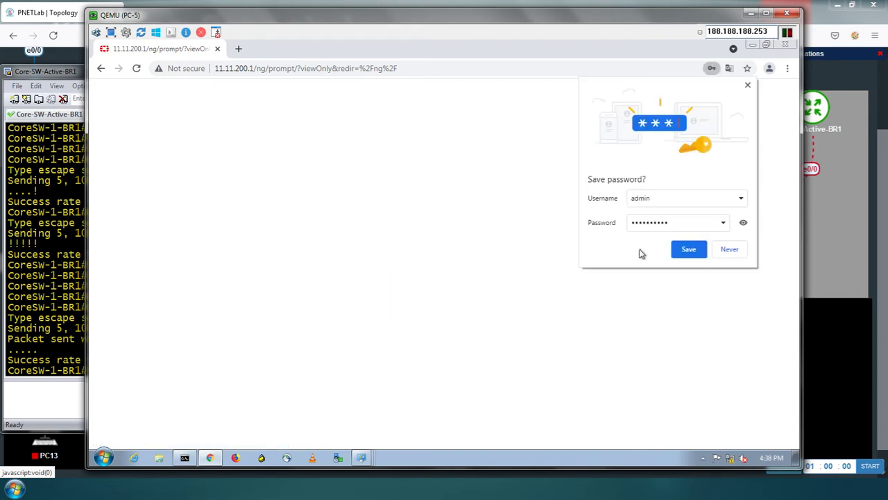
click(726, 252)
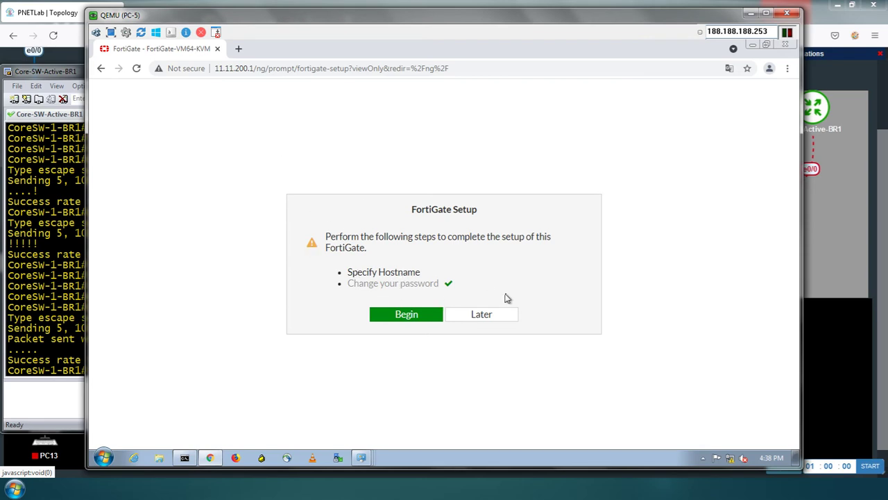
click(480, 315)
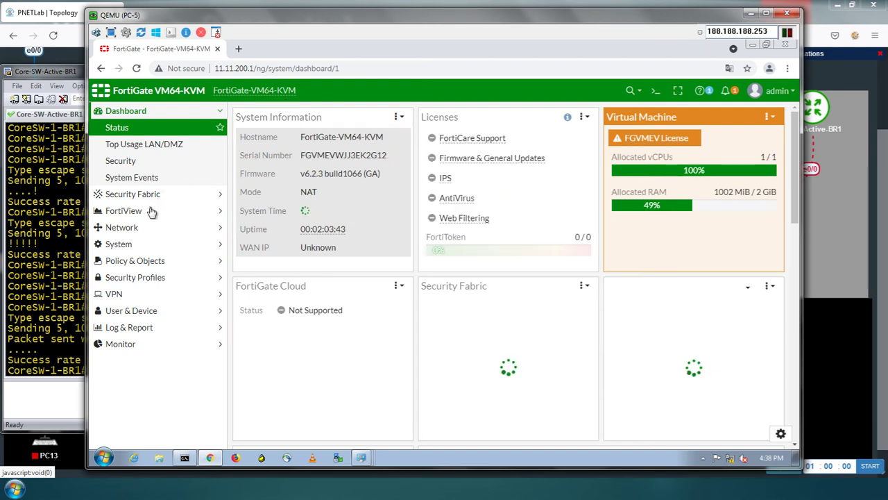
Open the IPv4 Policy list, expand Implicit, start a new policy, and minimize the PC-5 window
click(179, 261)
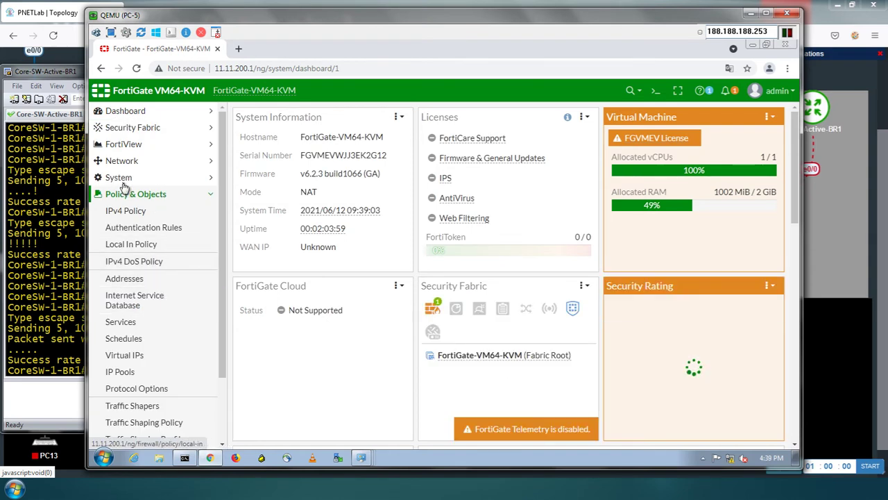
click(135, 214)
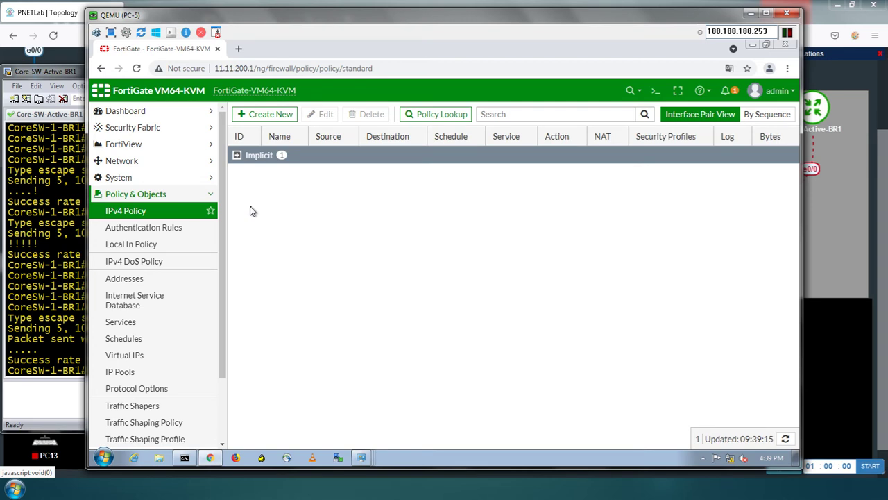
click(236, 156)
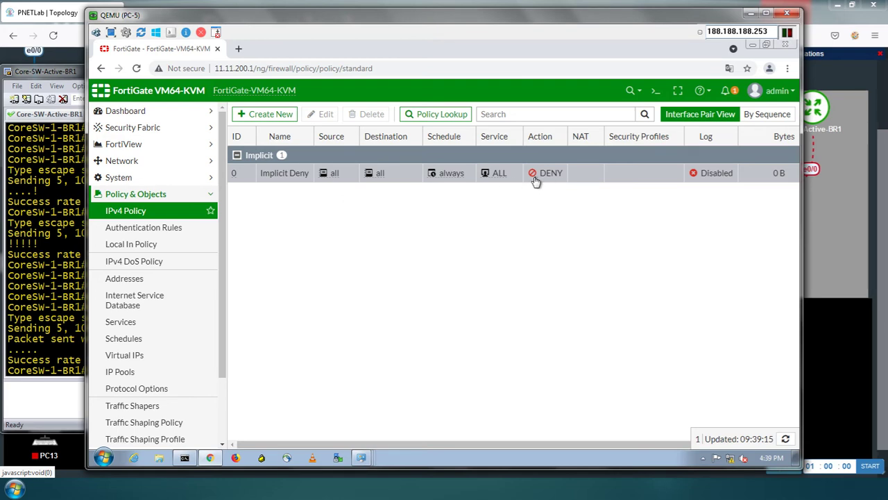
click(278, 115)
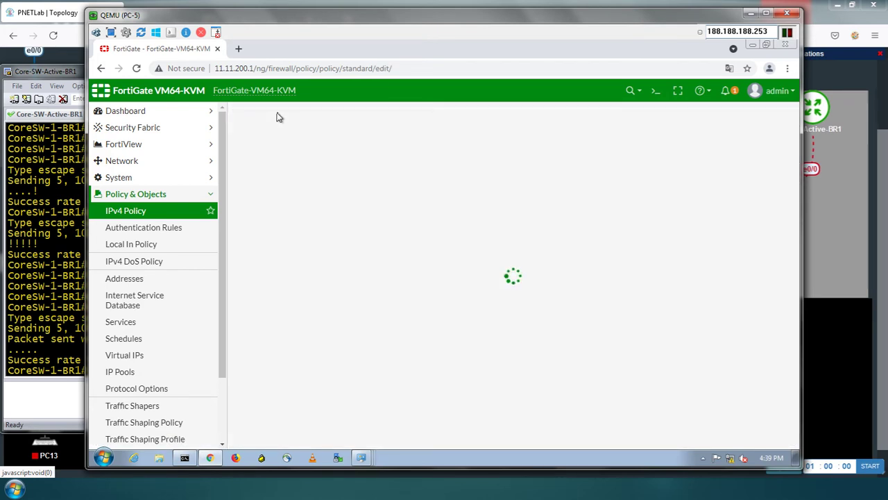
click(750, 13)
Draw red arrows from Core-SW-Active-BR1 to Fortigate-FW-1 and R1-Active-BR1, then clear them and return to PC-5
click(854, 36)
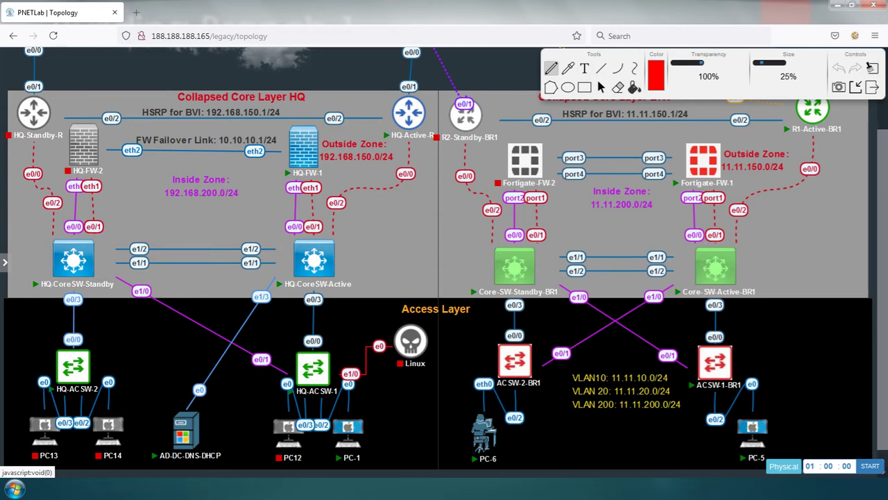
mouse_move(679, 314)
mouse_down()
mouse_move(686, 292)
mouse_move(670, 172)
mouse_move(676, 183)
mouse_up()
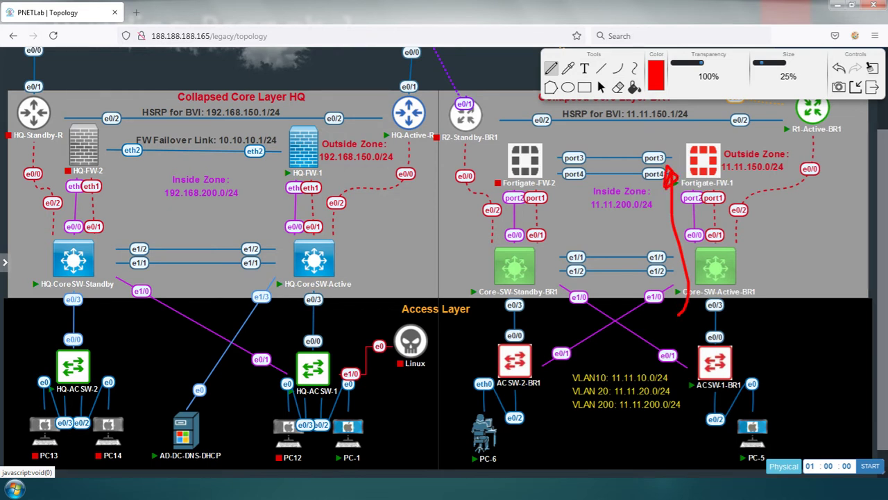
mouse_move(709, 127)
mouse_down()
mouse_move(725, 126)
mouse_move(776, 226)
mouse_move(779, 211)
mouse_move(755, 221)
mouse_up()
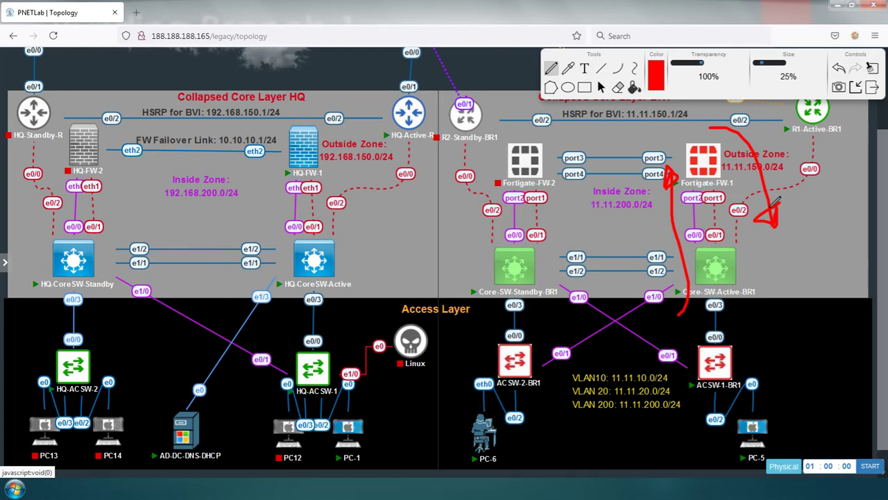
click(872, 67)
click(873, 87)
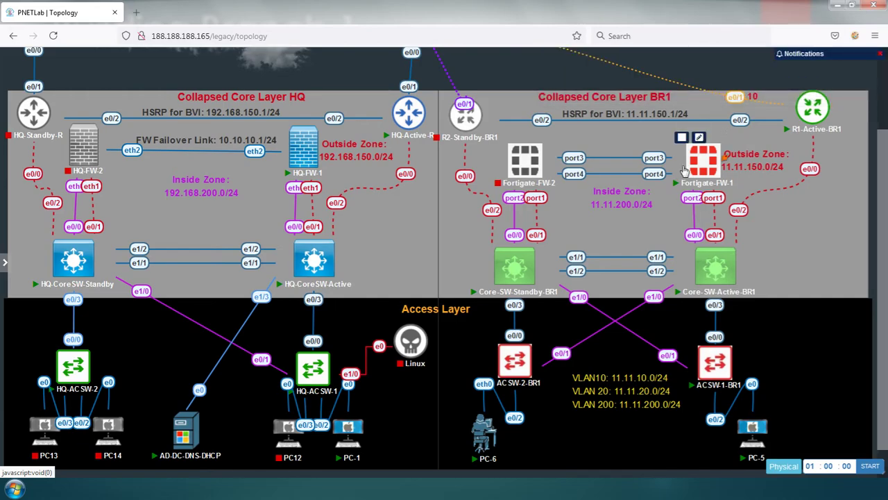
key(alt+Tab)
key(alt+Tab)
key(alt+Tab)
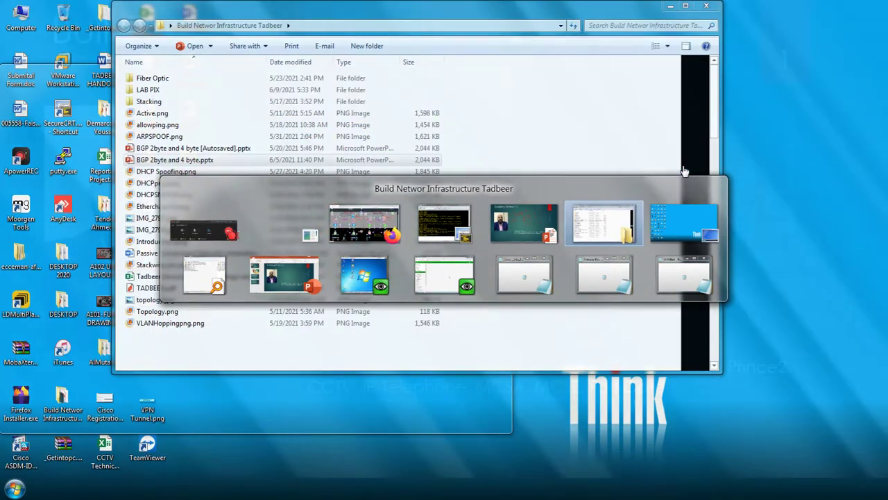
key(alt+Tab)
key(alt+Tab)
key(alt+Tab)
key(alt+Tab)
key(alt+Tab)
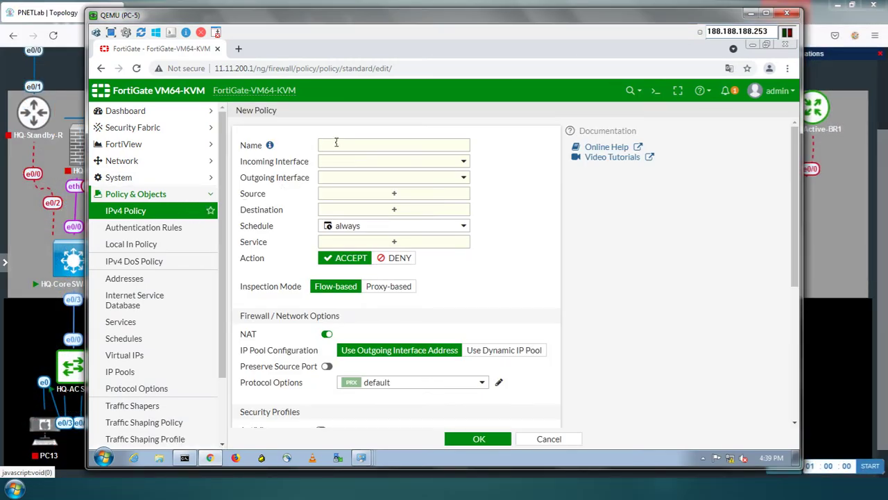
Enter IN-OUT as the new policy's name and expand the Network settings
click(337, 143)
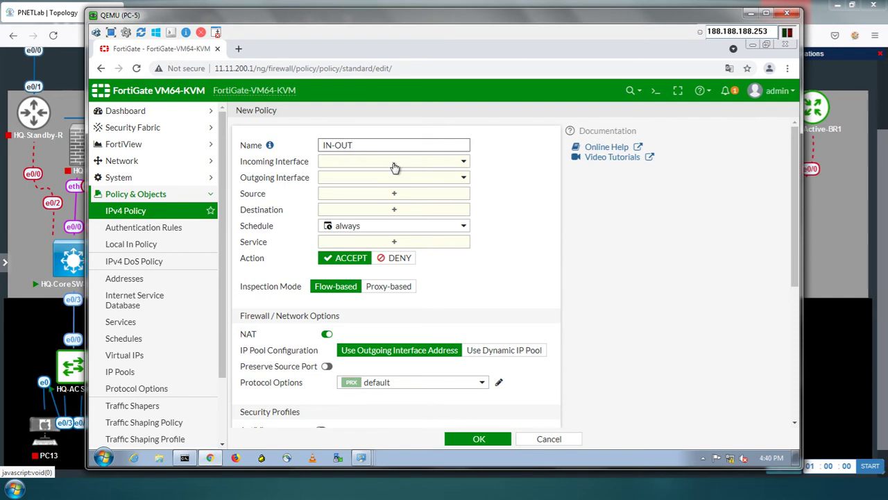
click(161, 168)
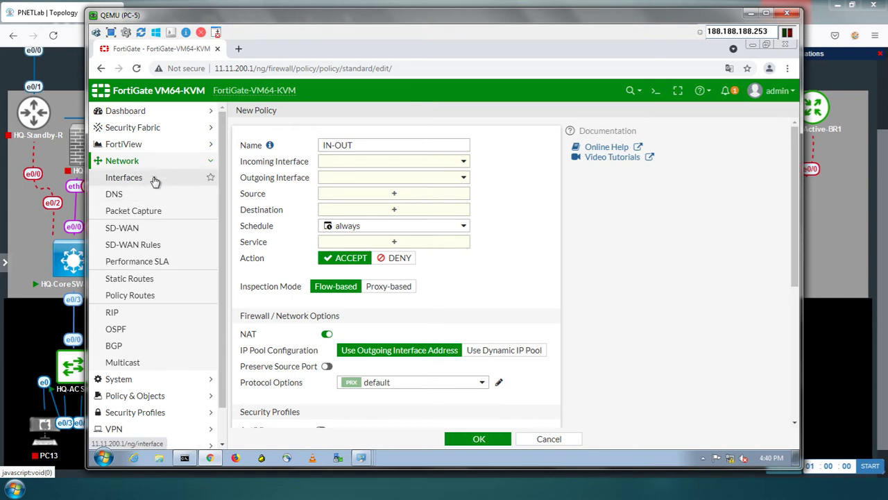
Edit port2 under Network > Interfaces and save it with the alias INSIDE
click(155, 181)
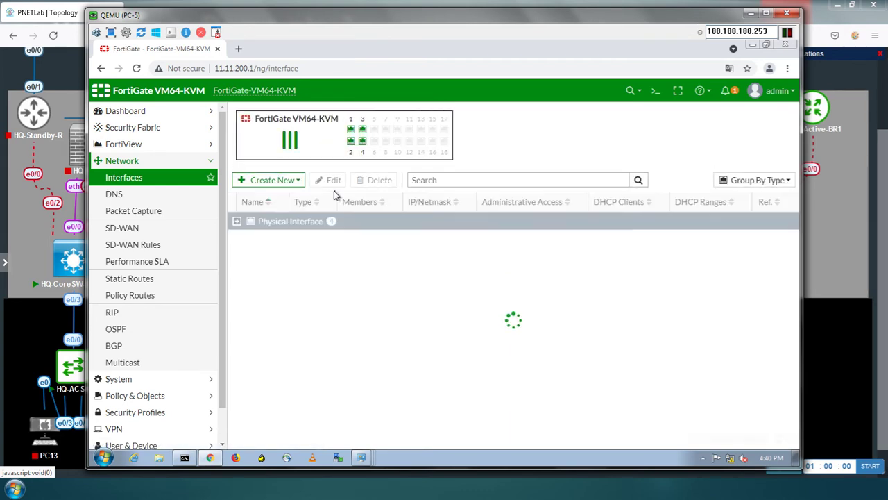
click(236, 222)
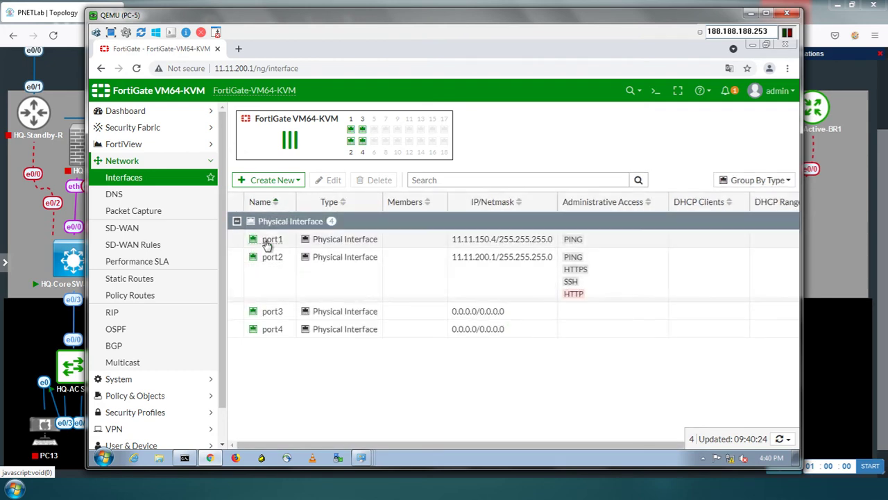
mouse_move(270, 243)
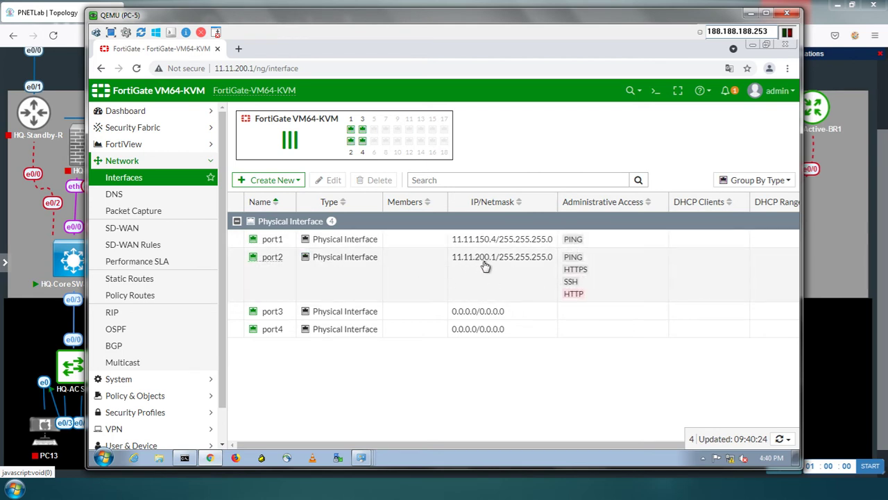
click(276, 259)
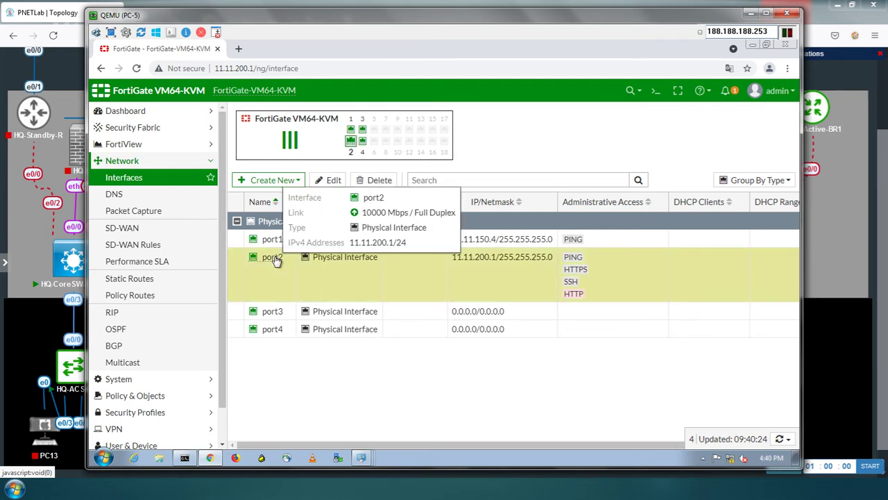
click(333, 179)
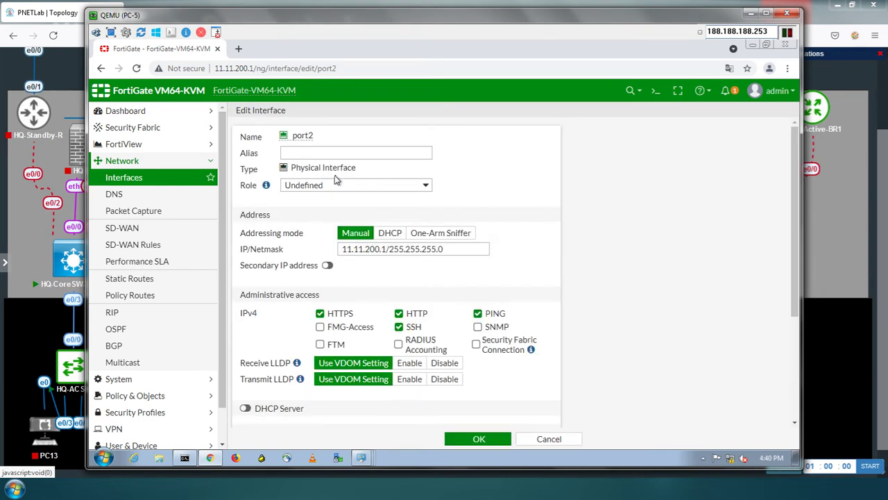
click(299, 154)
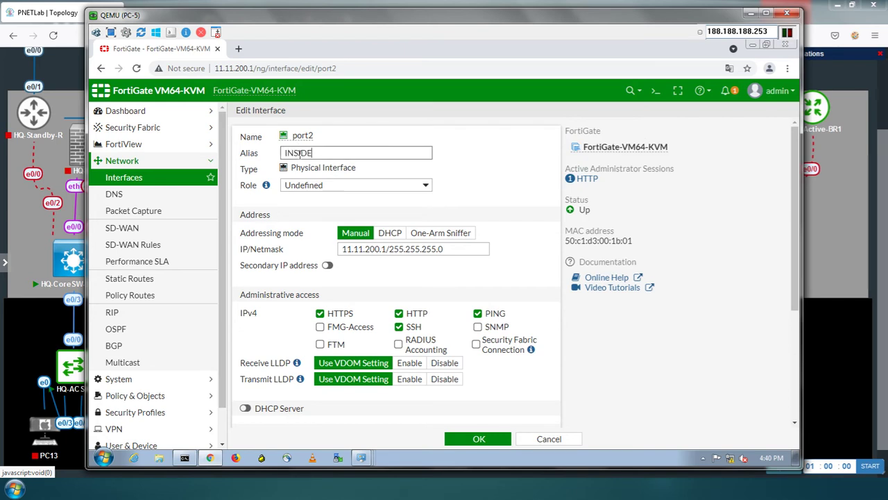
click(472, 440)
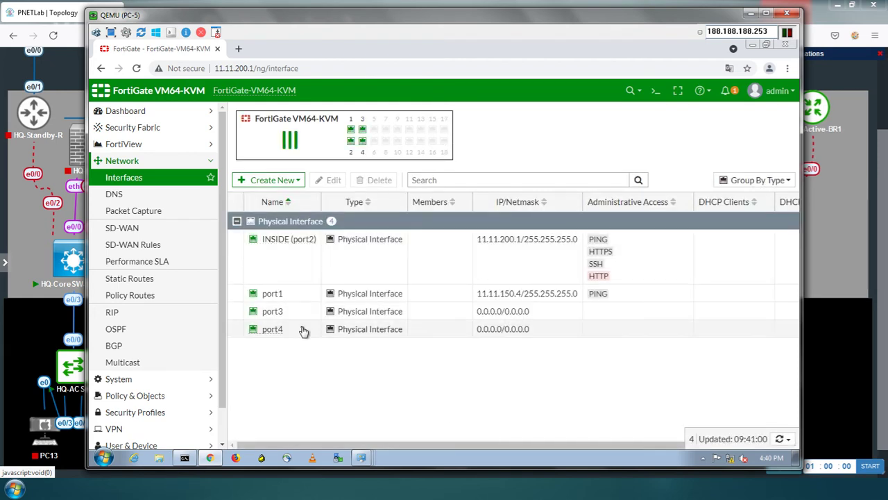
Edit port1, save it with the alias OUTSIDE, and collapse the Network menu
click(276, 298)
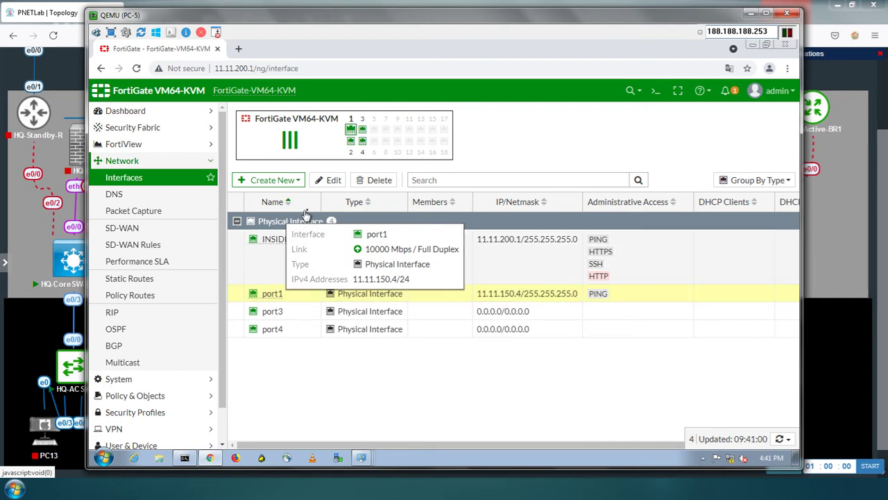
click(330, 180)
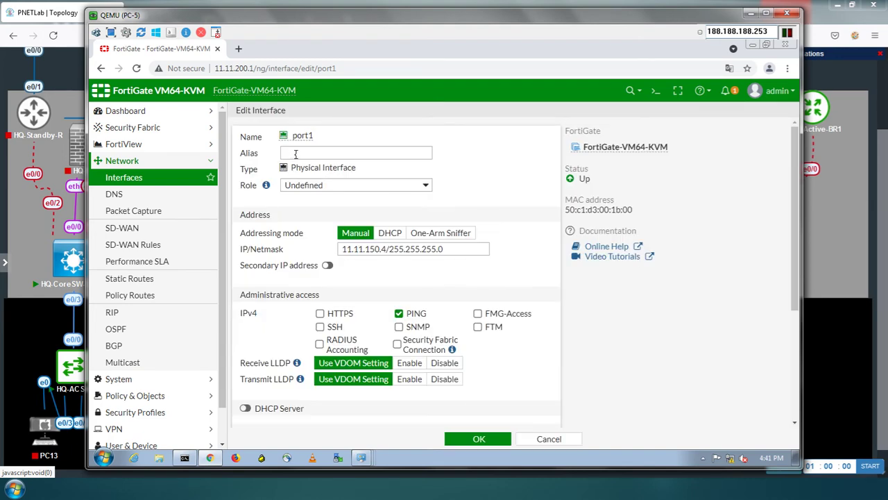
click(295, 154)
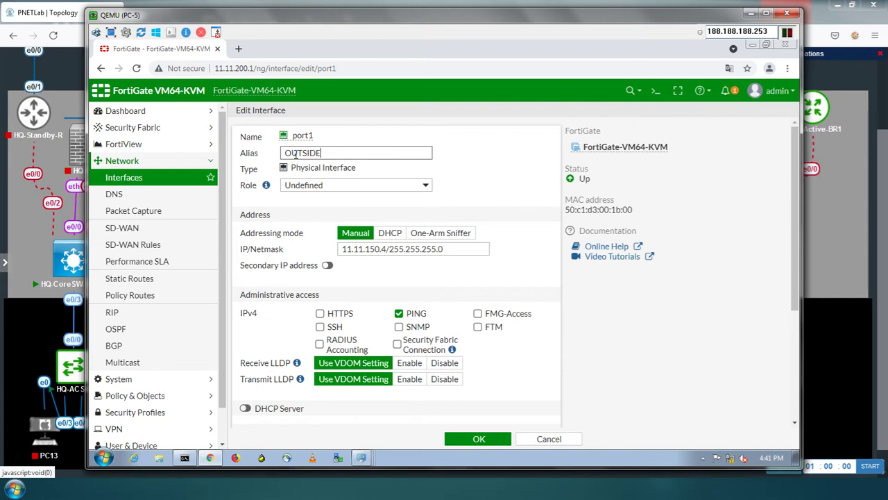
text(OUTSIDE)
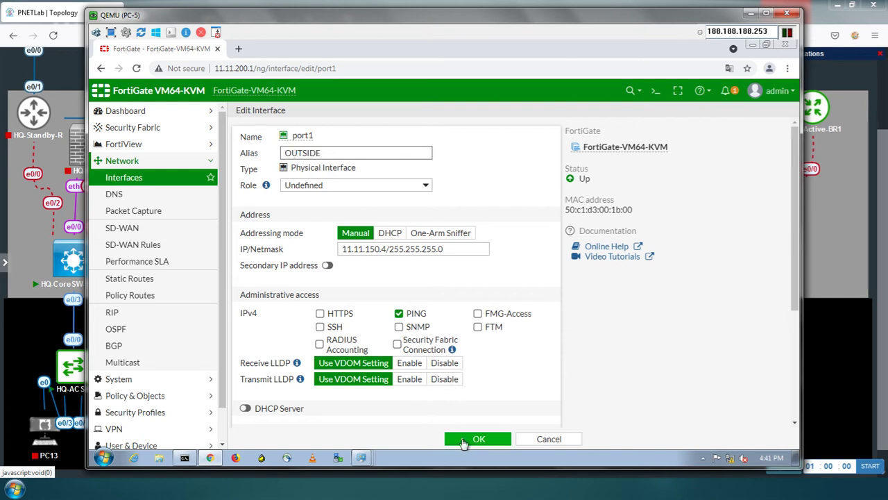
click(464, 441)
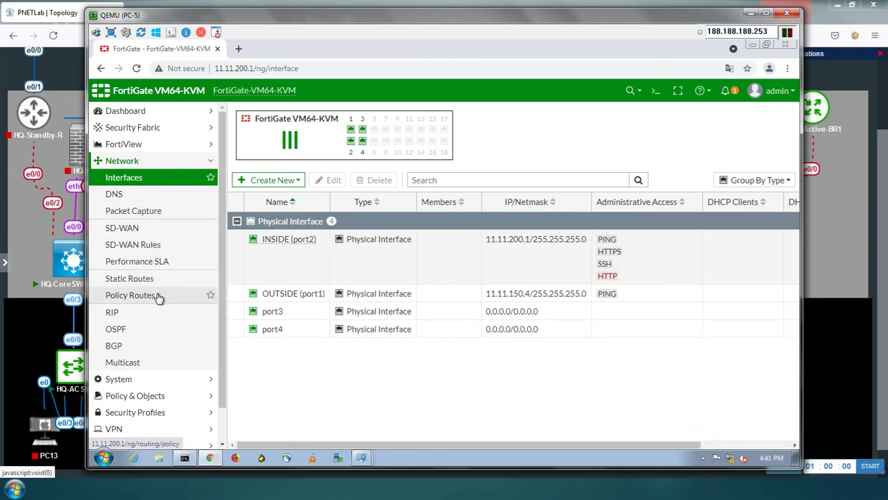
click(214, 162)
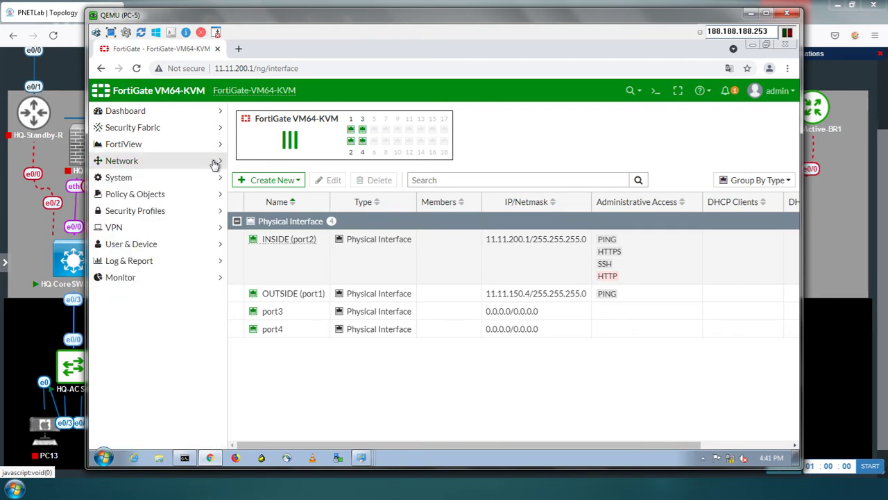
Create a new IPv4 policy under Policy & Objects and enter IN-OUT as its name
click(206, 199)
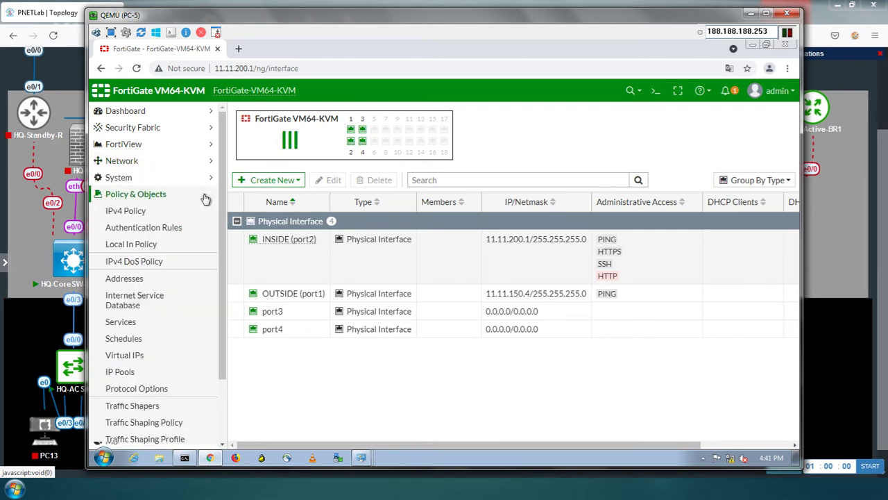
click(139, 214)
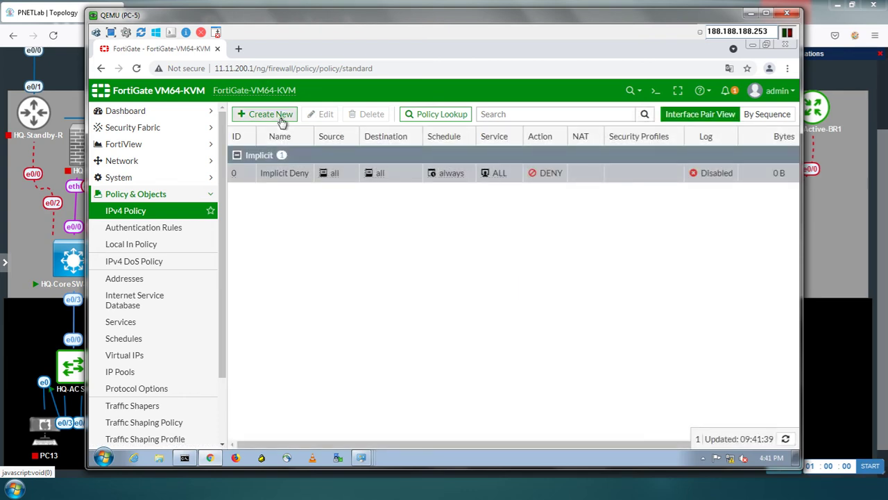
click(282, 119)
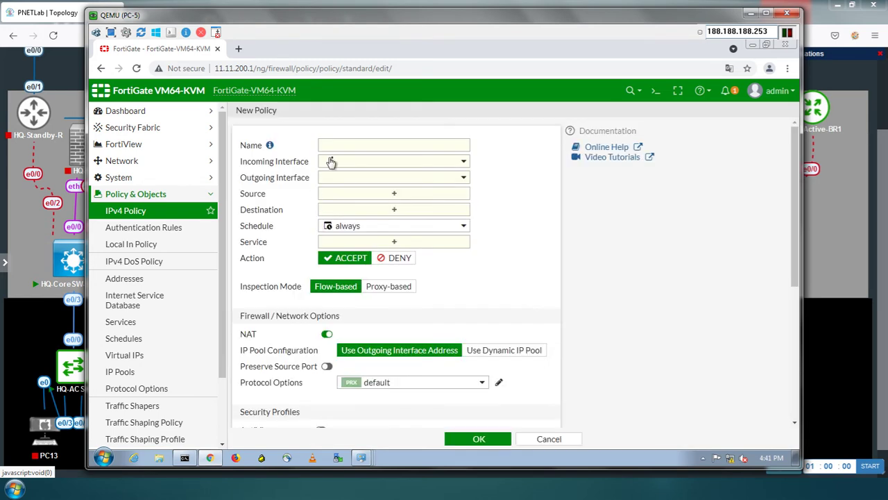
click(340, 144)
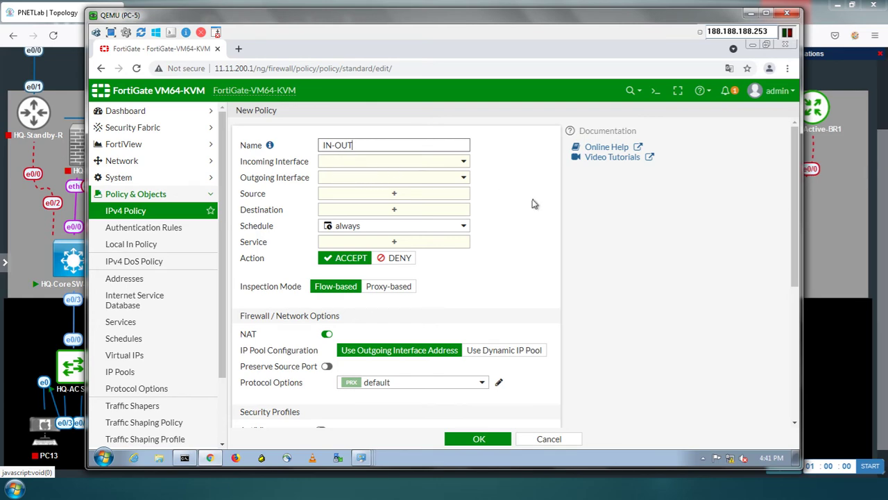
click(751, 14)
Sketch an arrow from Core-SW-Active-BR1 up to Fortigate-FW-1 on the topology, then clear it
click(855, 37)
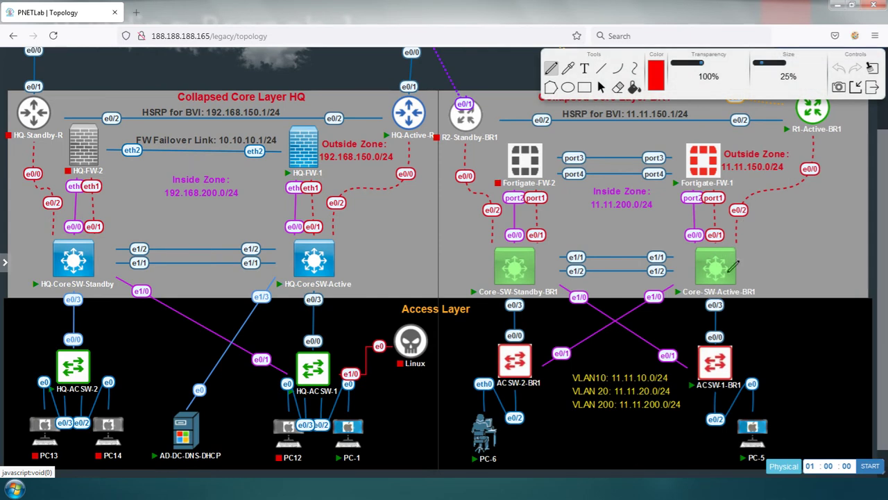
mouse_move(726, 255)
mouse_down()
mouse_move(694, 222)
mouse_move(699, 194)
mouse_up()
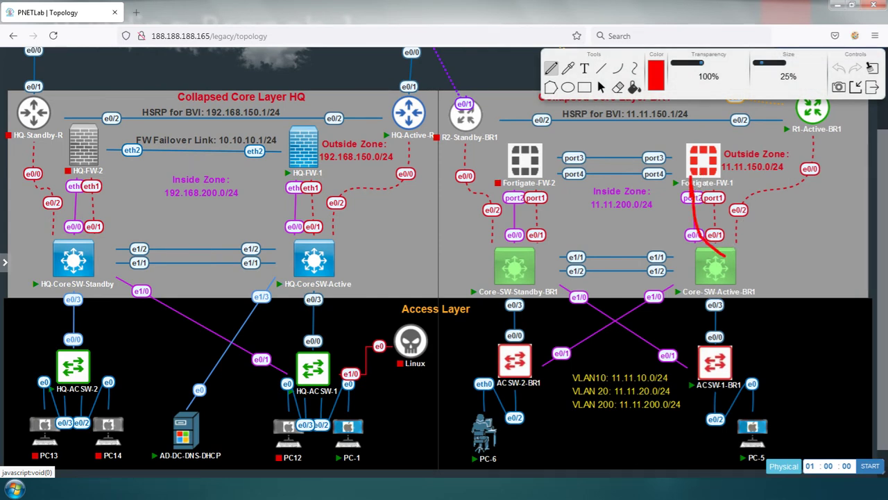
drag(684, 186, 696, 179)
click(872, 87)
Switch back to the QEMU PC-5 FortiGate window
key(ctrl+alt+Tab)
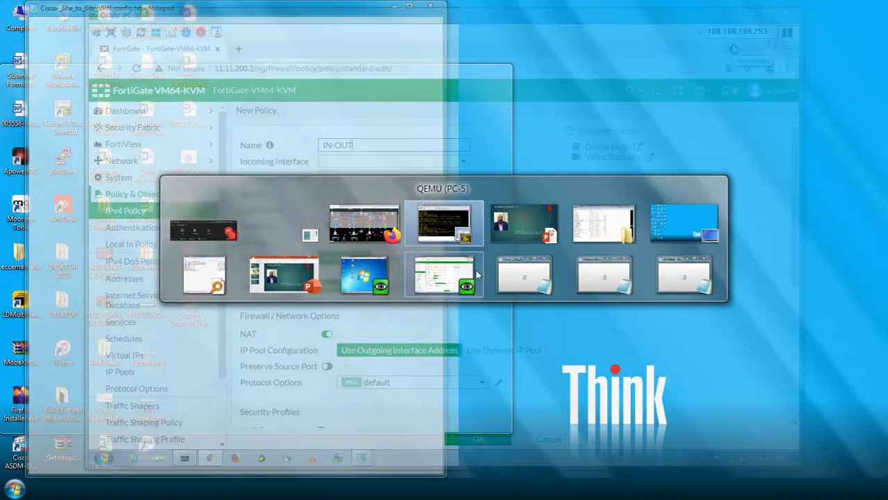
click(476, 269)
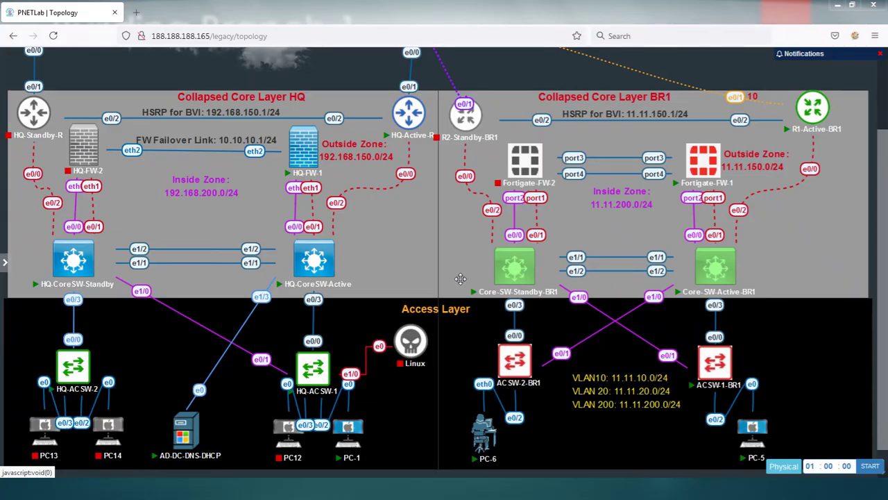
key(ctrl+alt+Tab)
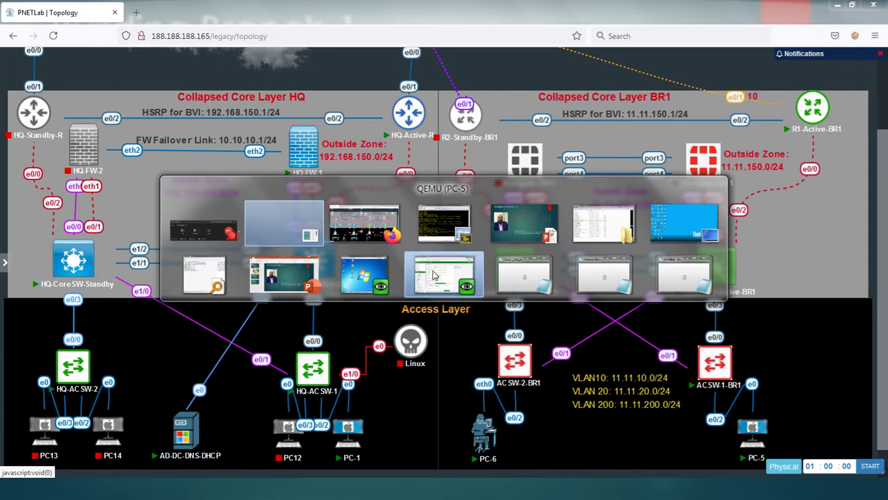
click(432, 275)
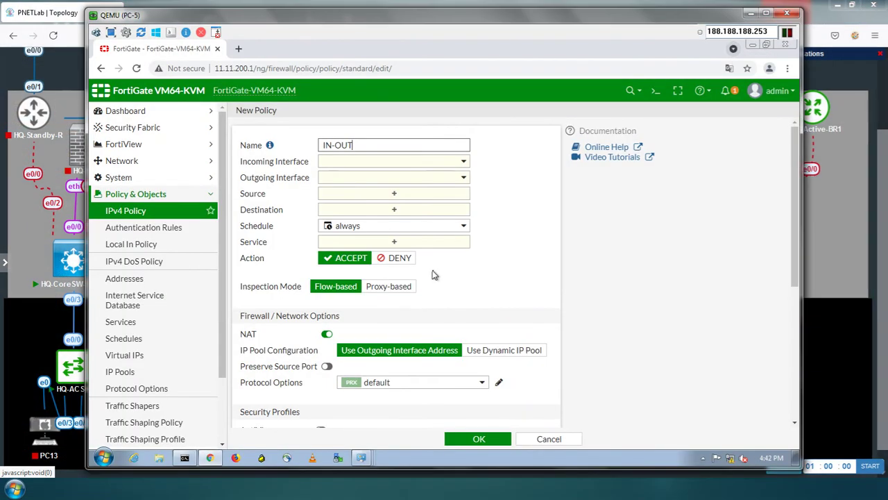
Set the policy from INSIDE (port2) to OUTSIDE (port1) with all source and destination addresses
click(435, 165)
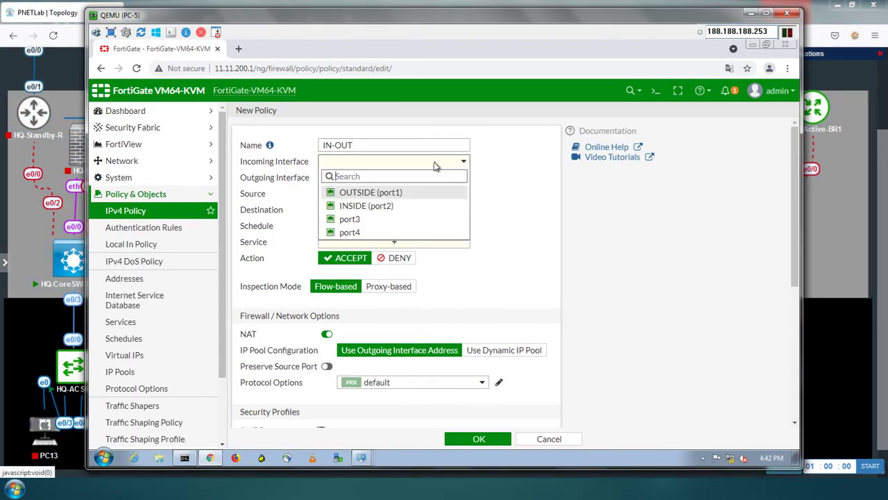
click(382, 210)
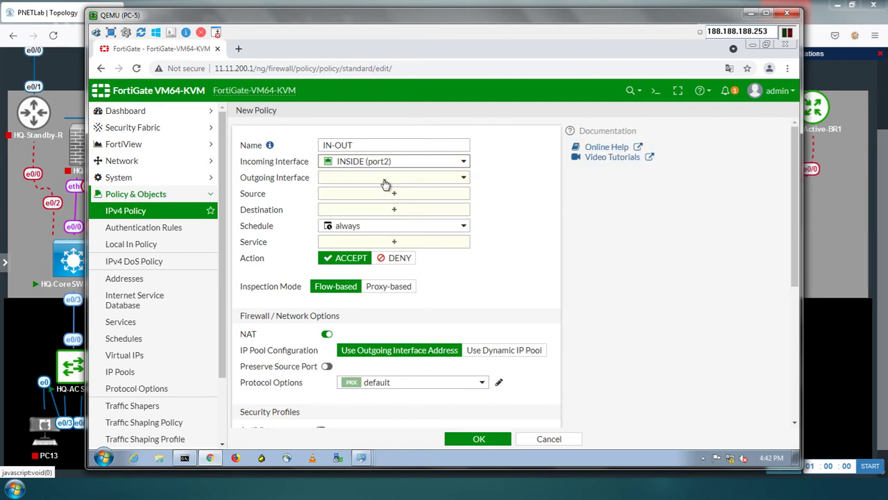
click(386, 184)
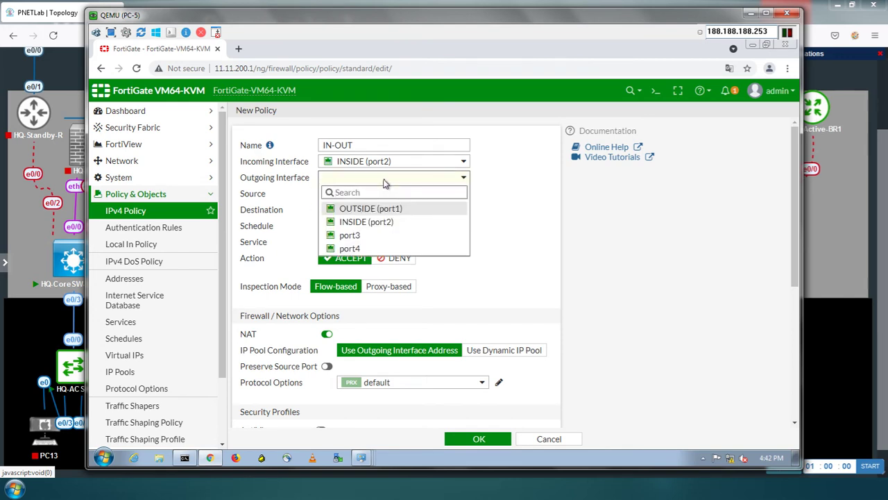
click(372, 209)
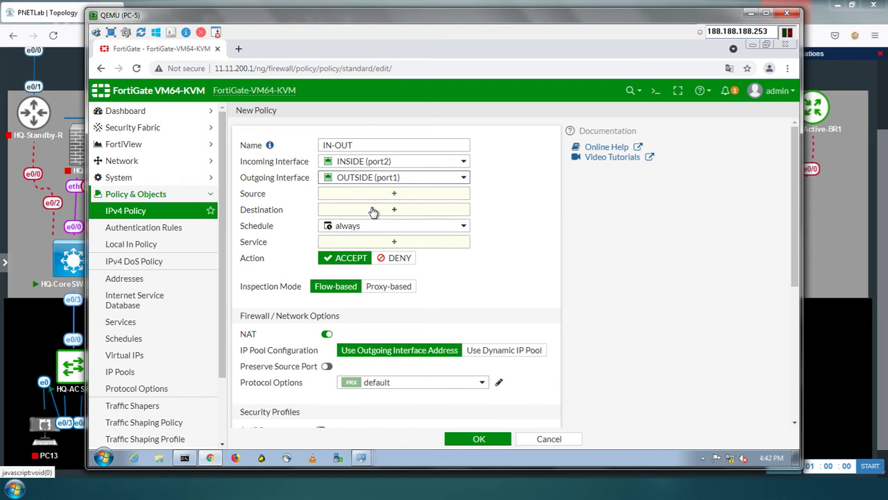
click(395, 195)
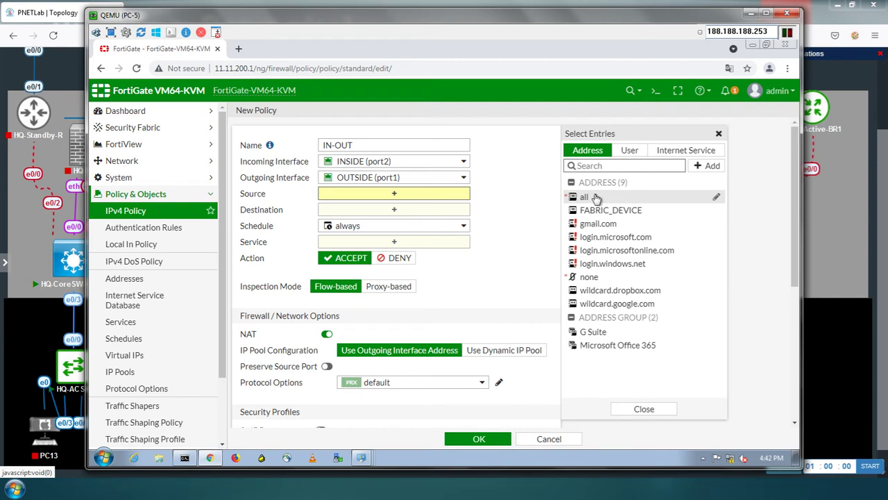
click(593, 198)
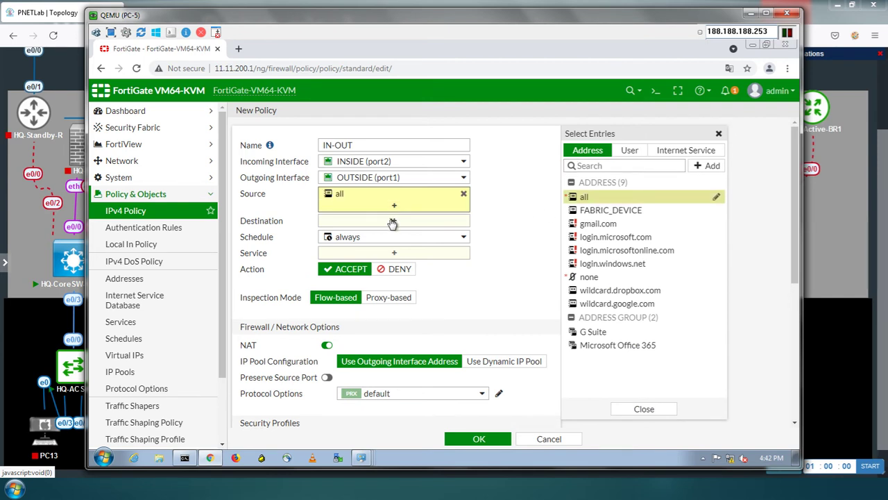
click(447, 220)
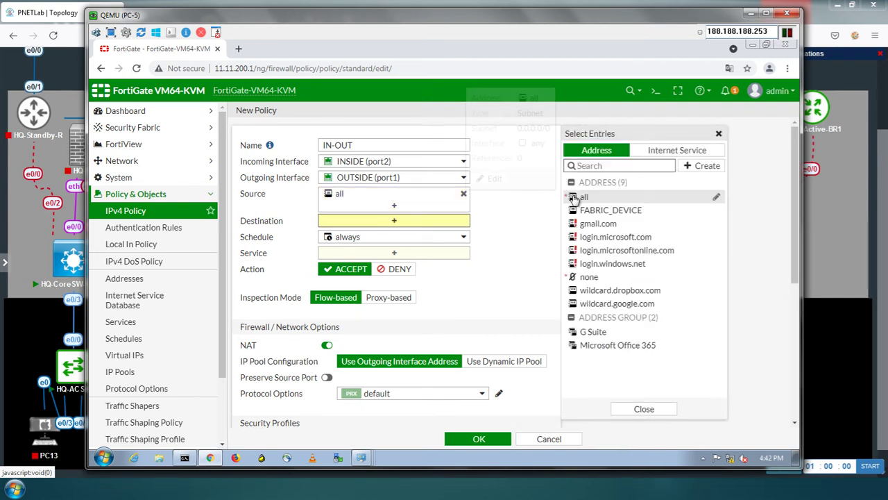
click(577, 197)
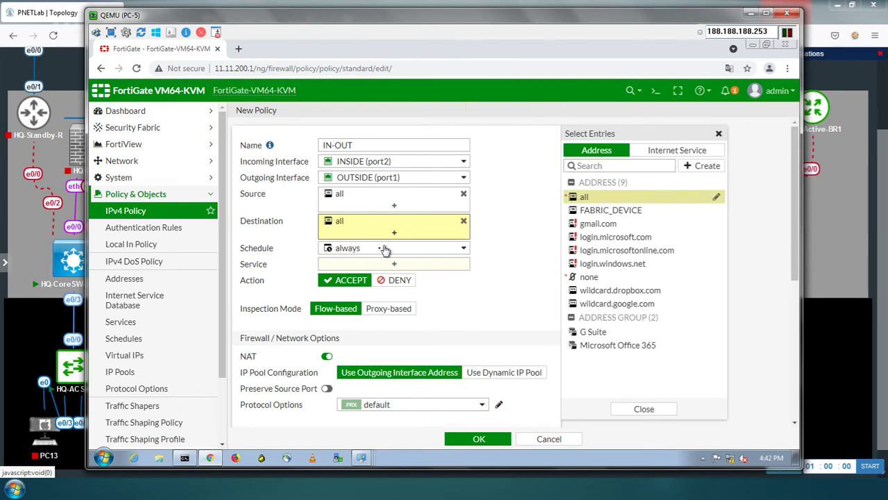
Allow ALL services and save the IN-OUT policy
click(384, 267)
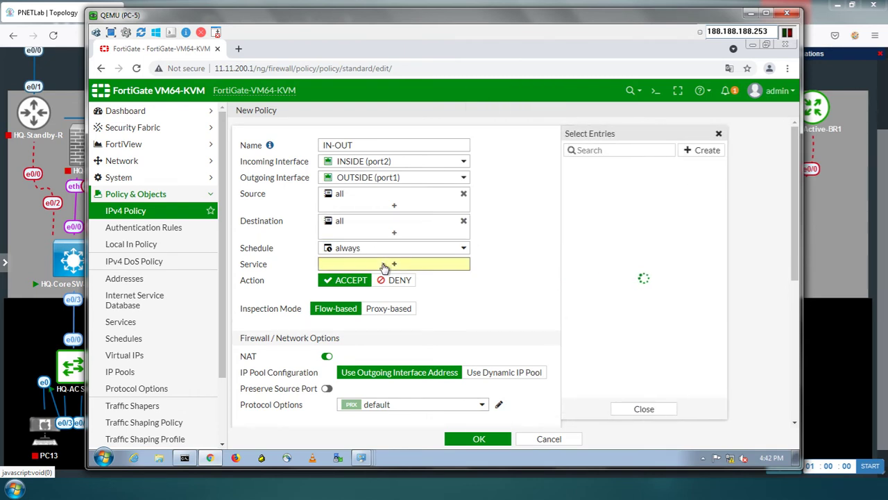
click(591, 196)
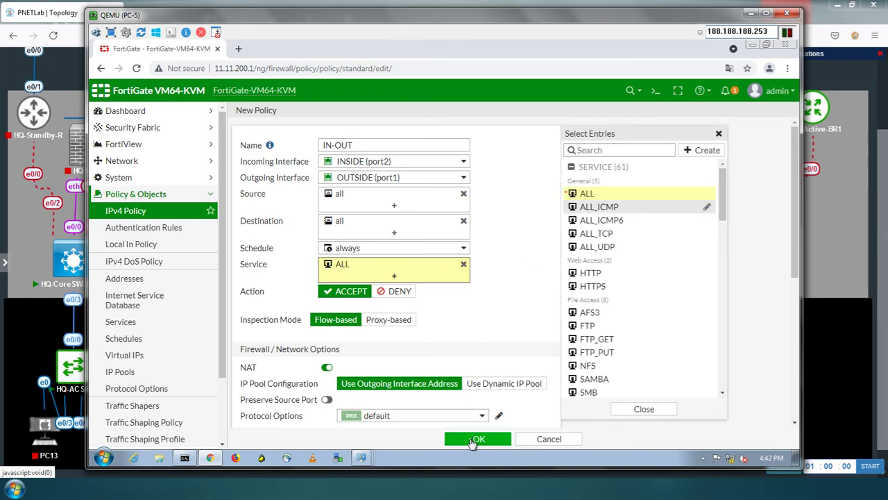
click(472, 440)
click(475, 439)
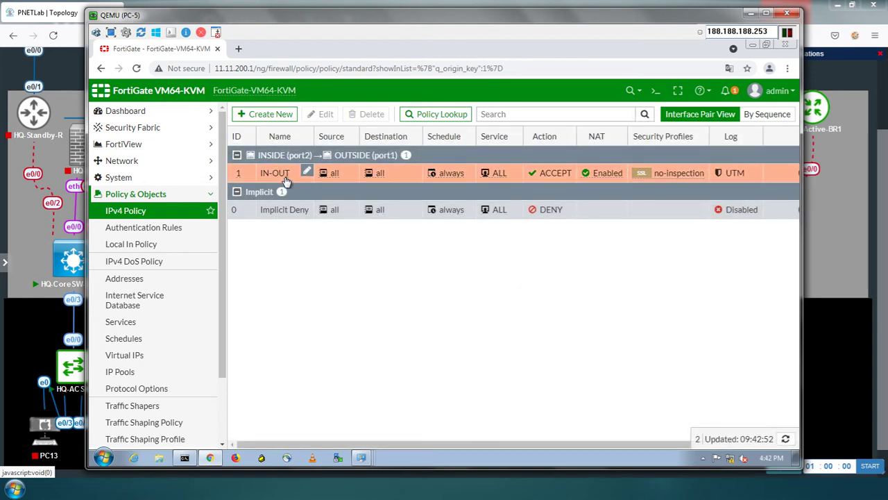
Create a new policy named OUT-IN, incoming OUTSIDE (port1), outgoing INSIDE (port2)
click(276, 123)
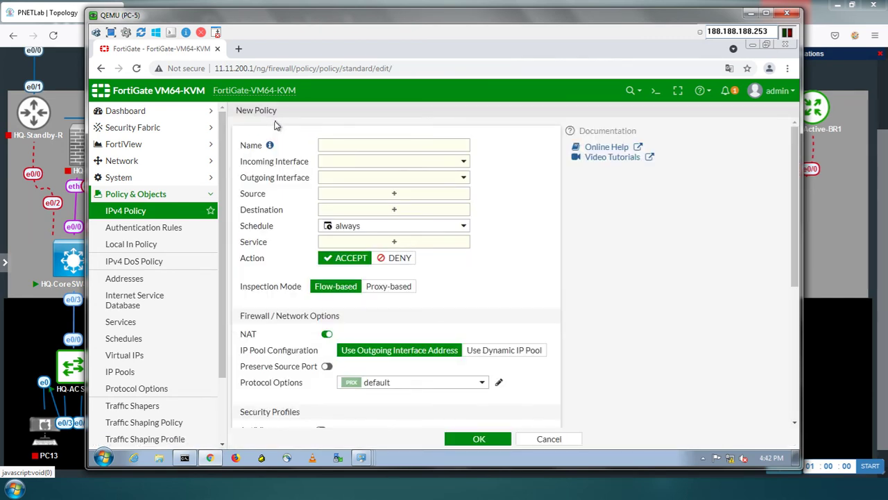
click(329, 146)
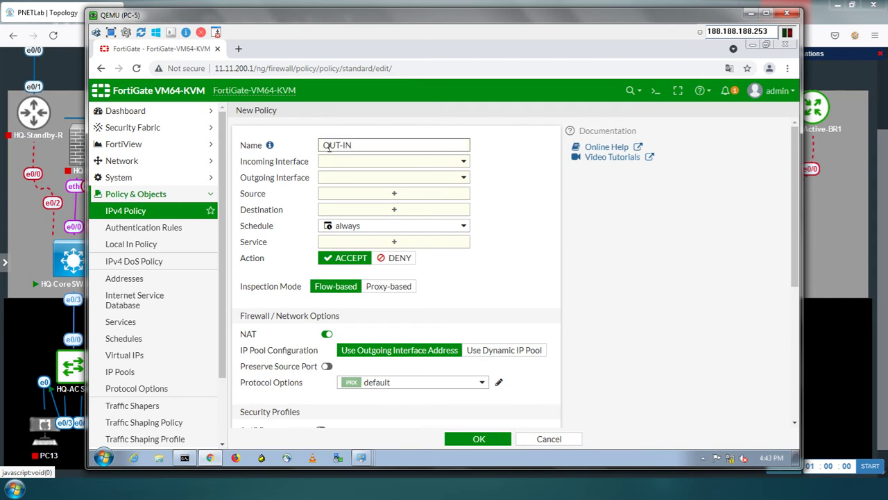
click(360, 163)
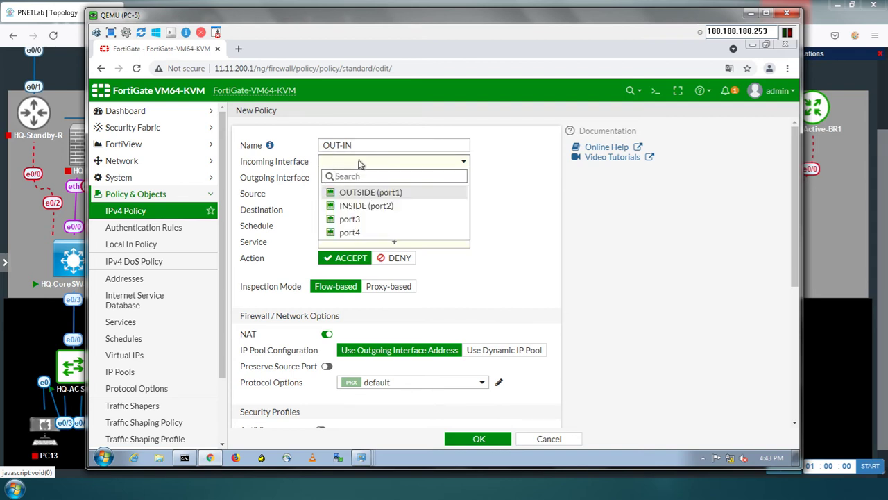
click(360, 194)
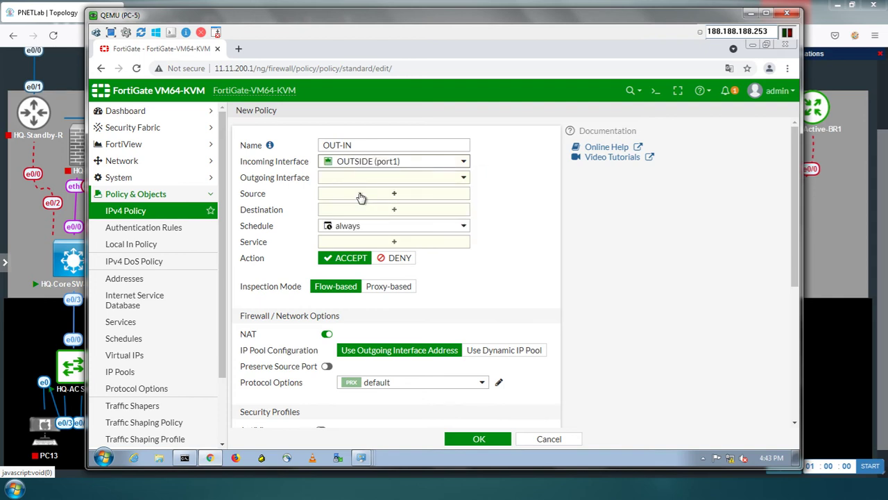
click(371, 181)
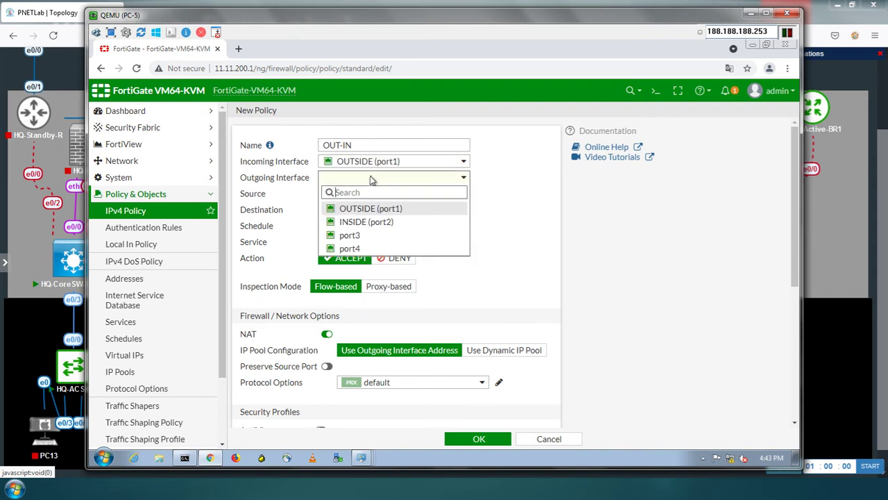
click(360, 227)
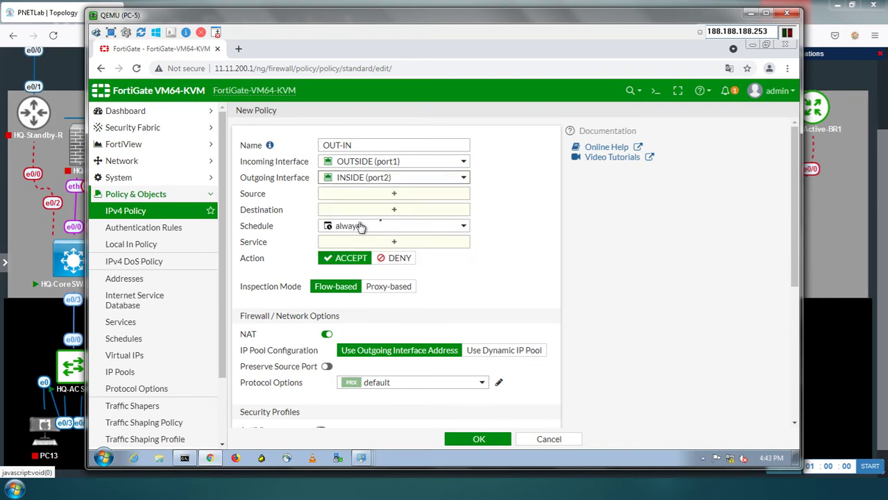
Draw red arrows from R1-Active-BR1 via Fortigate-FW-1 to Core-SW-Active-BR1, erase them, return to PC-5
click(751, 14)
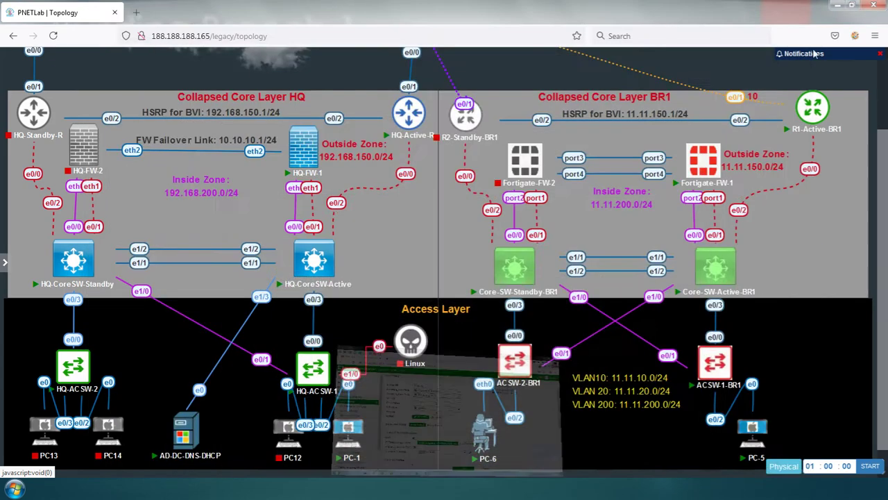
click(855, 35)
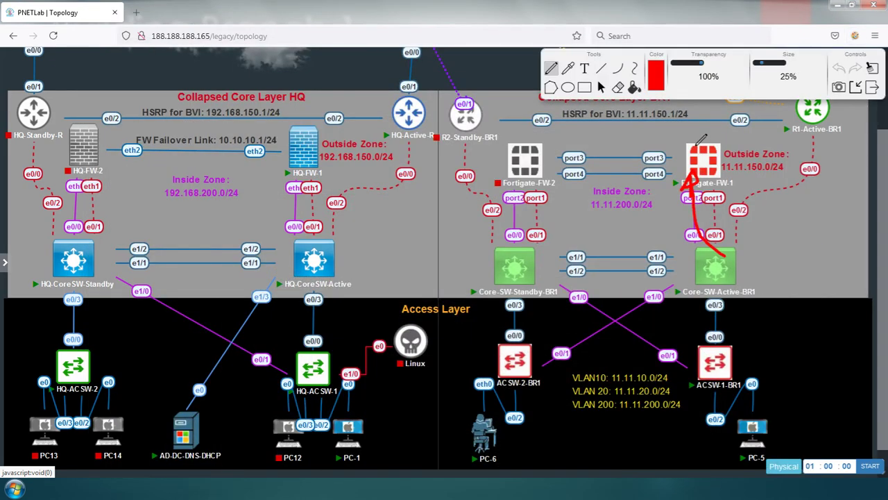
click(871, 69)
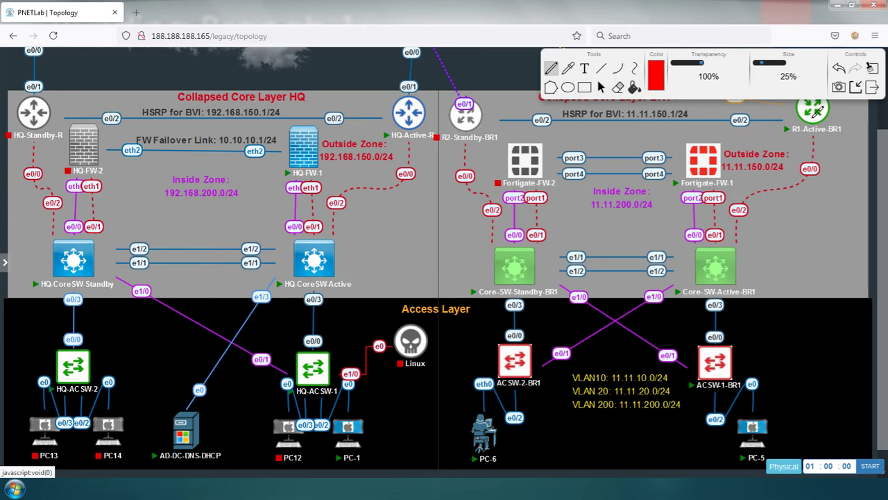
mouse_move(818, 109)
mouse_down()
mouse_move(776, 132)
mouse_move(708, 147)
mouse_up()
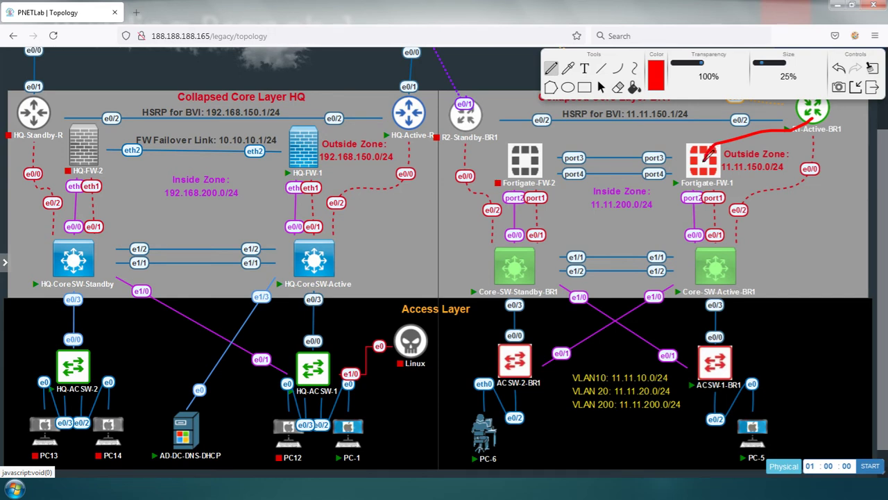
drag(711, 147, 695, 249)
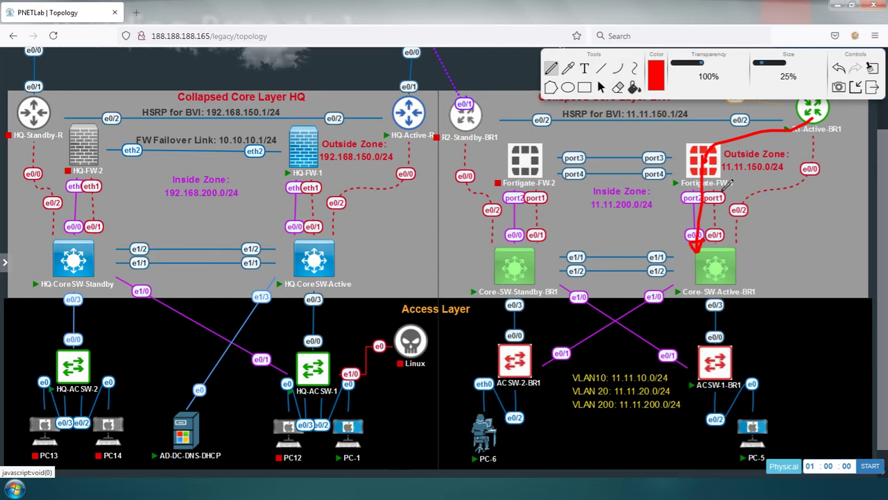
mouse_move(715, 193)
mouse_down()
mouse_move(708, 207)
mouse_move(683, 203)
mouse_move(695, 193)
mouse_up()
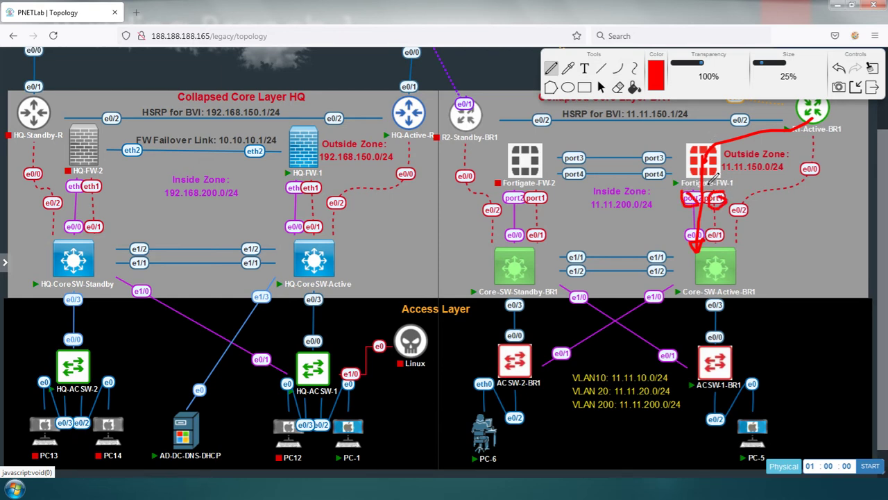
click(873, 68)
click(872, 88)
key(alt+Tab)
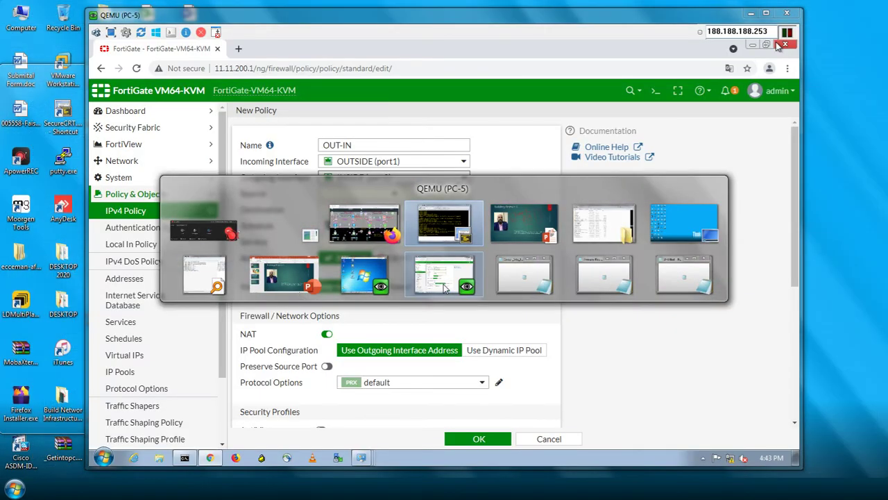
Give OUT-IN source all, destination all and service ALL_ICMP, then save it
click(446, 287)
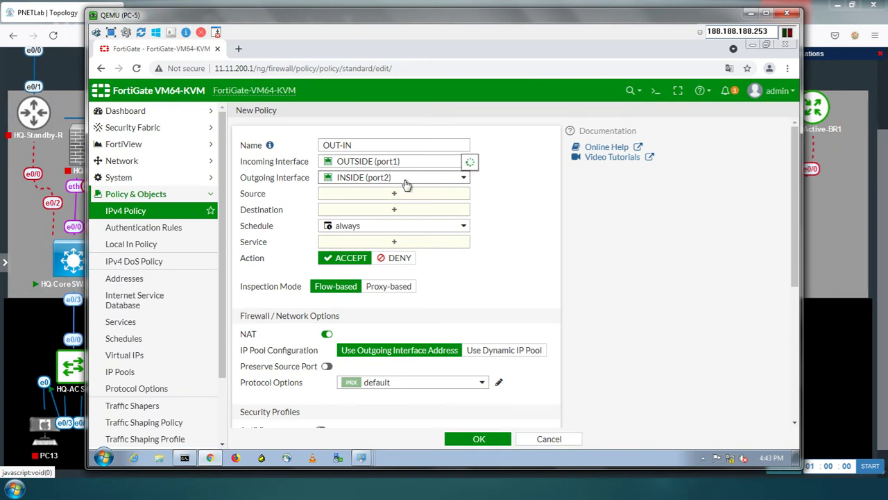
click(396, 194)
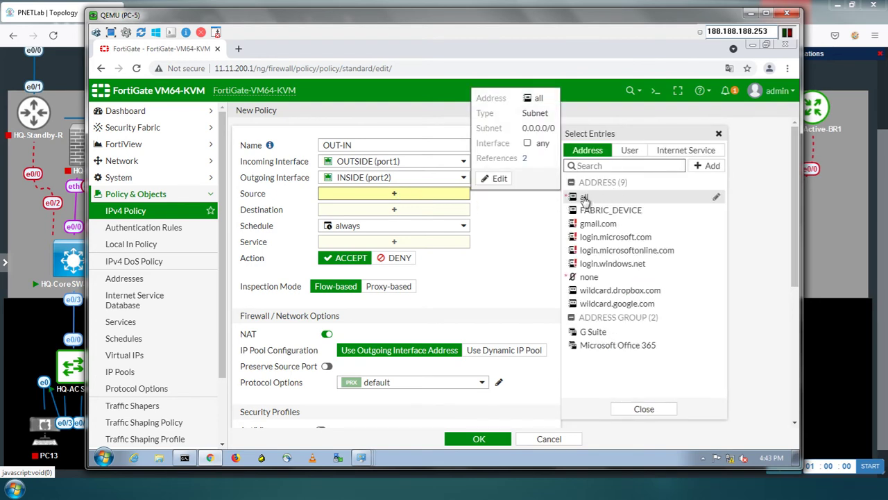
click(584, 198)
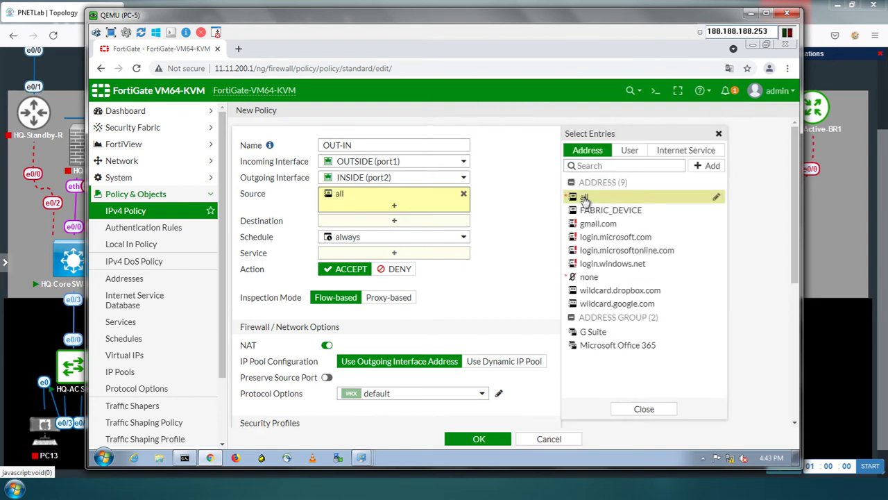
click(396, 222)
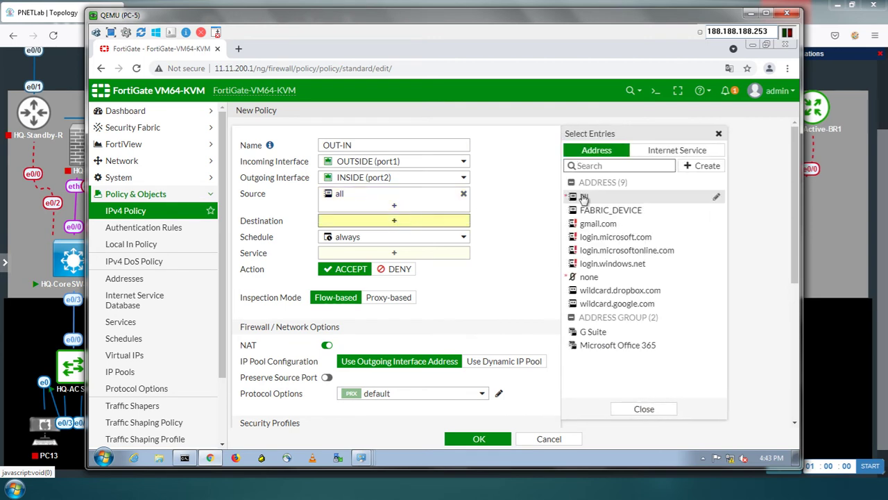
click(584, 197)
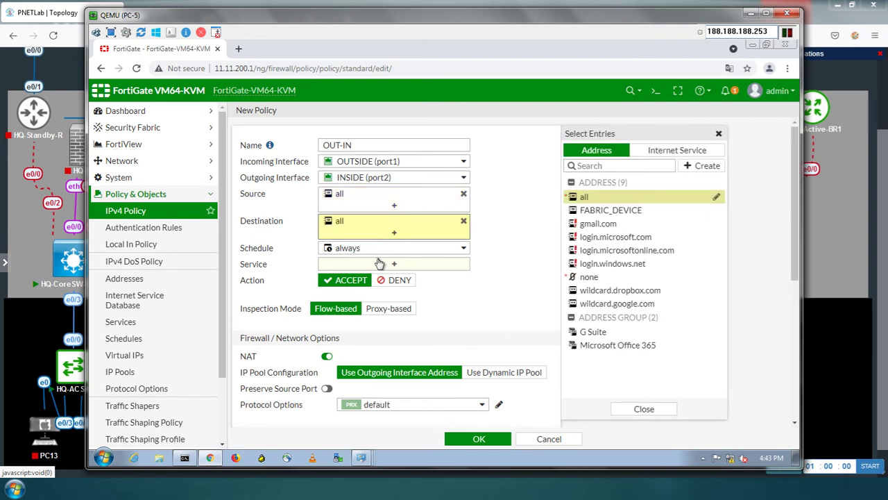
click(382, 266)
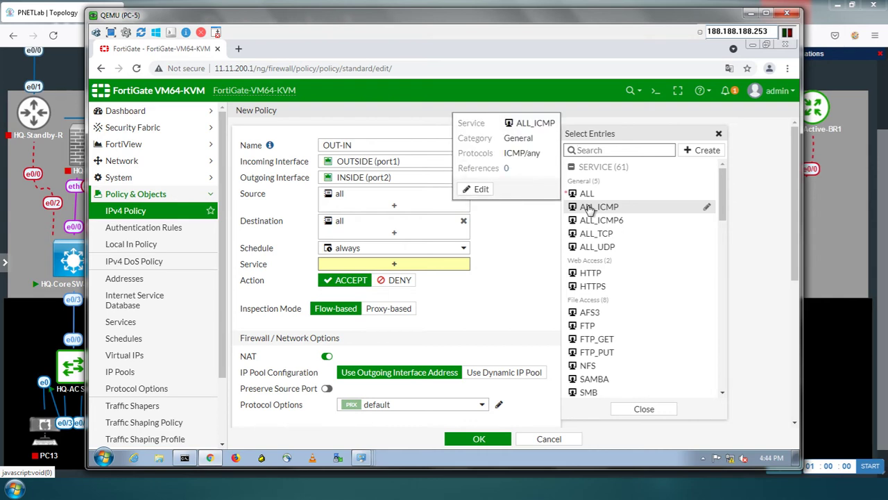
click(588, 207)
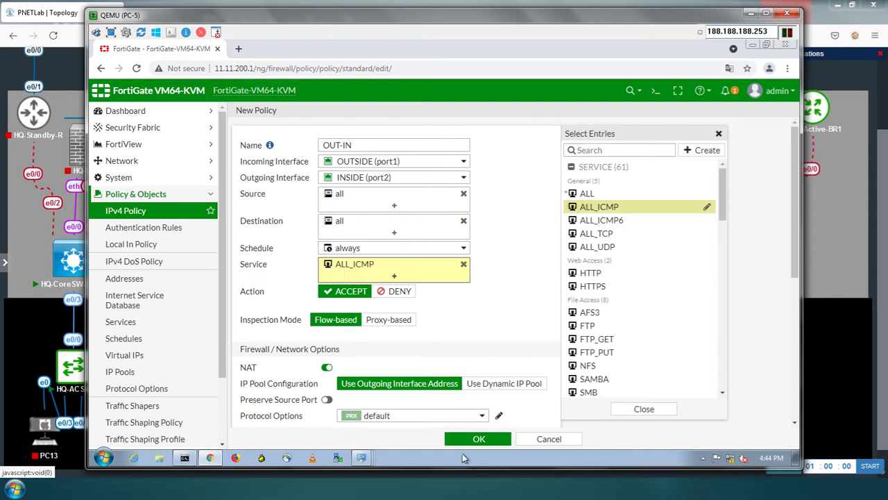
click(467, 440)
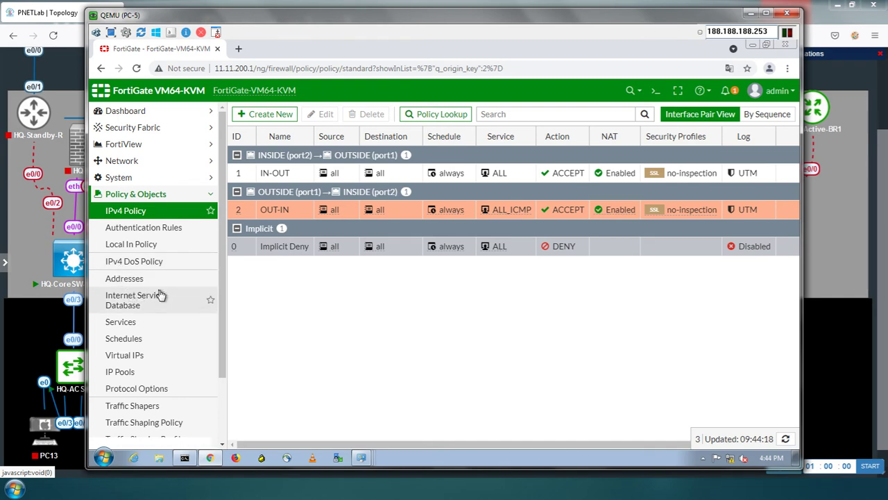
Go to Network > Static Routes and start a new static route
click(210, 196)
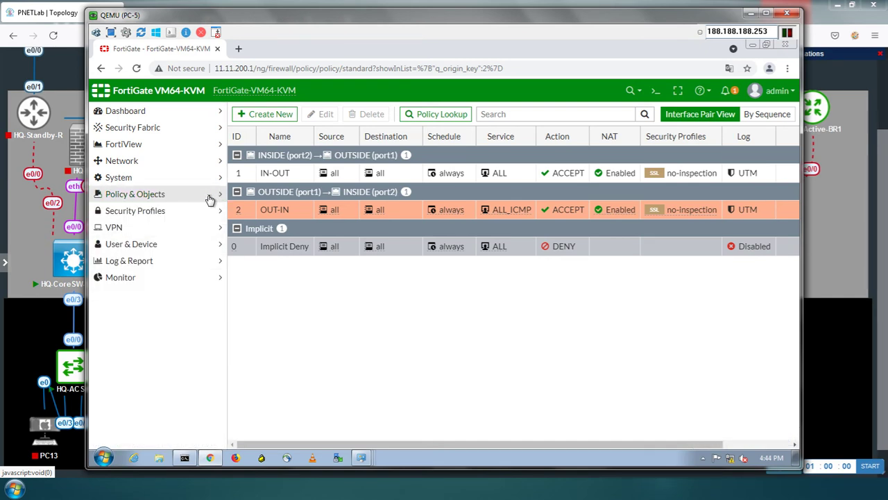
click(220, 161)
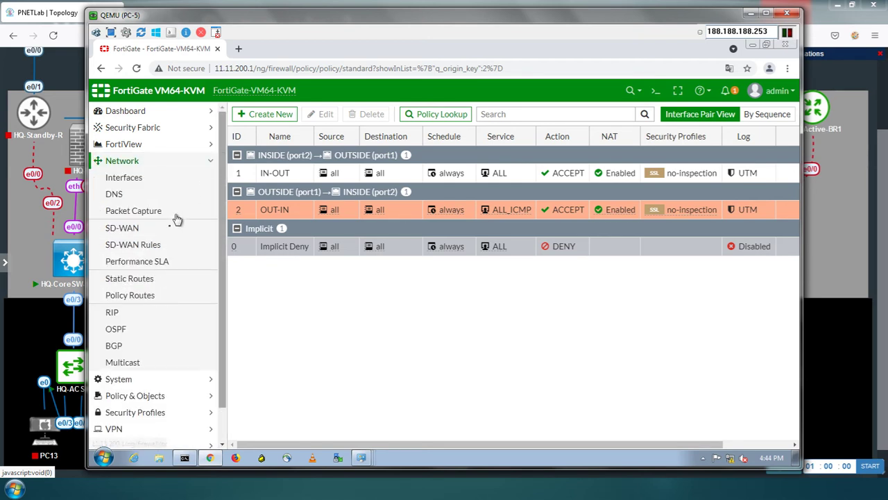
click(155, 280)
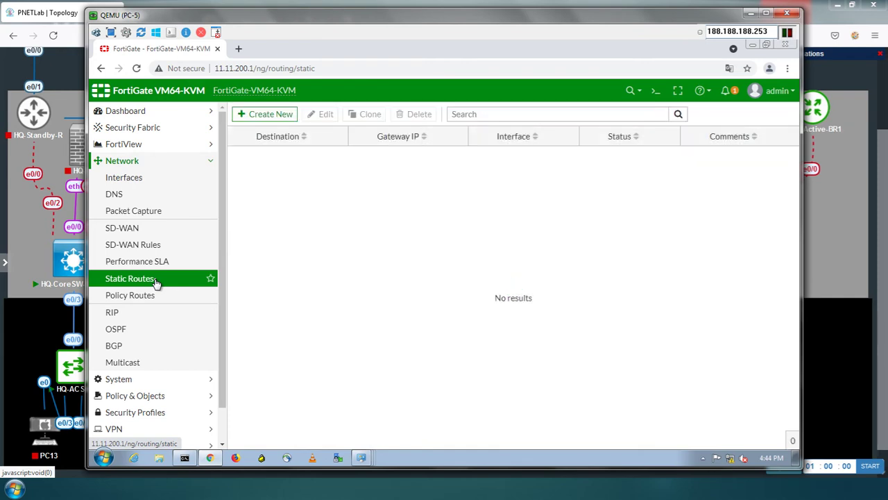
click(276, 117)
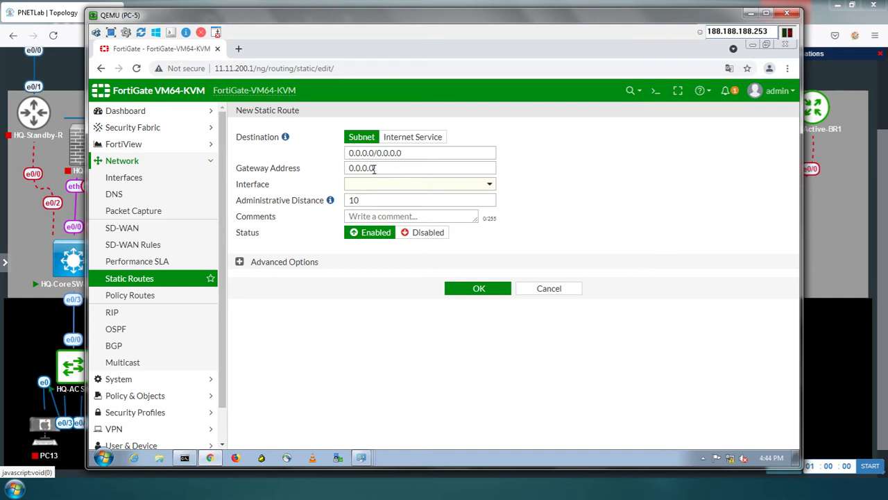
Select the Gateway Address value and minimize the PC-5 console to show the topology
click(377, 168)
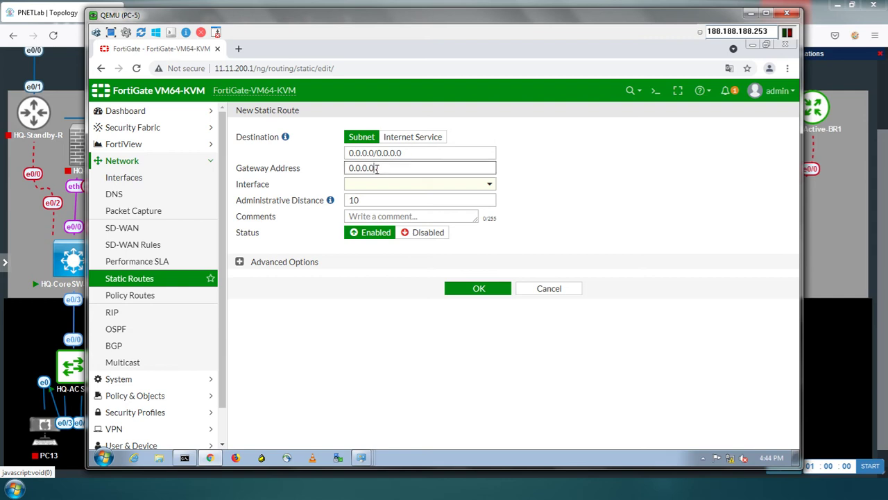
drag(377, 168, 352, 171)
click(750, 13)
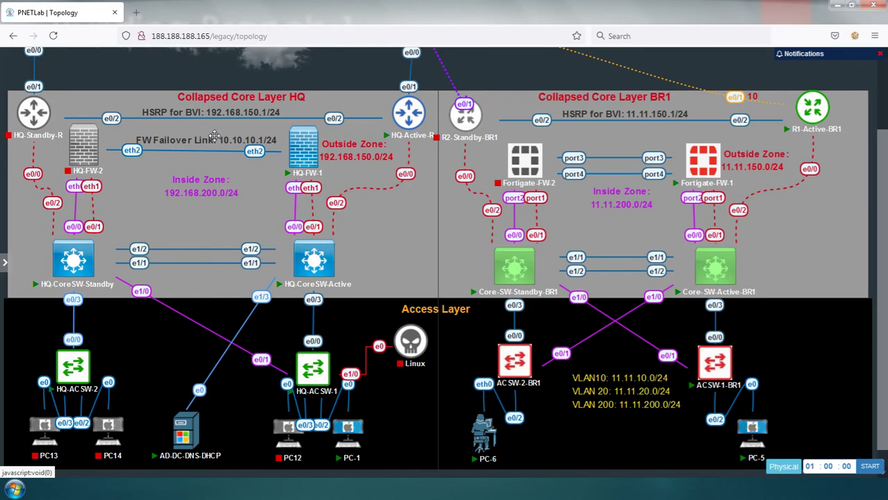
Save the default route via gateway 11.11.150.1 on OUTSIDE (port1)
key(alt+Tab)
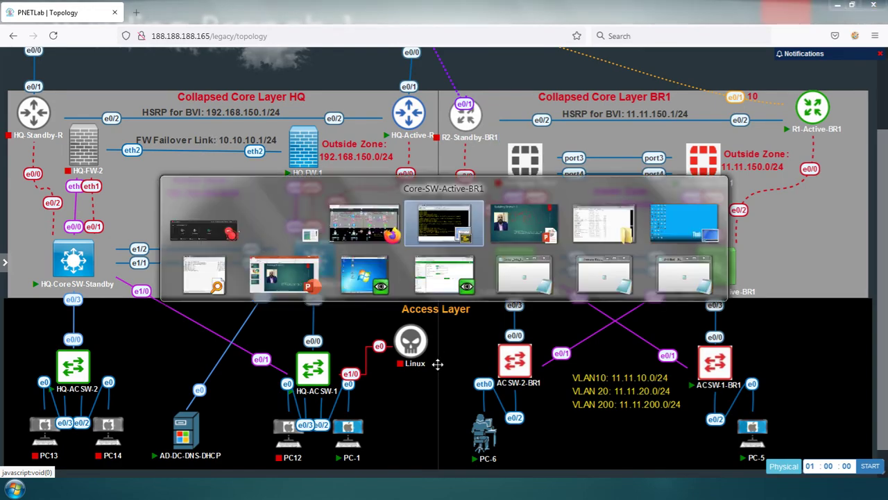
key(alt+Tab)
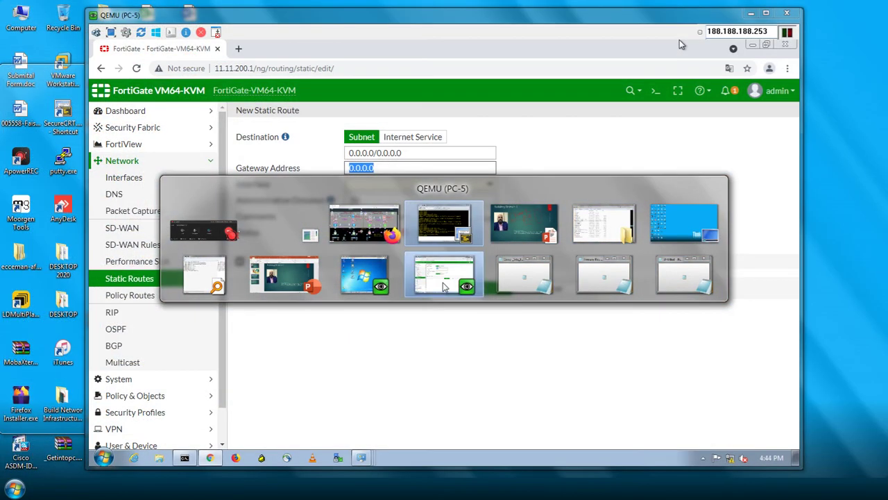
text(11.11.150.1)
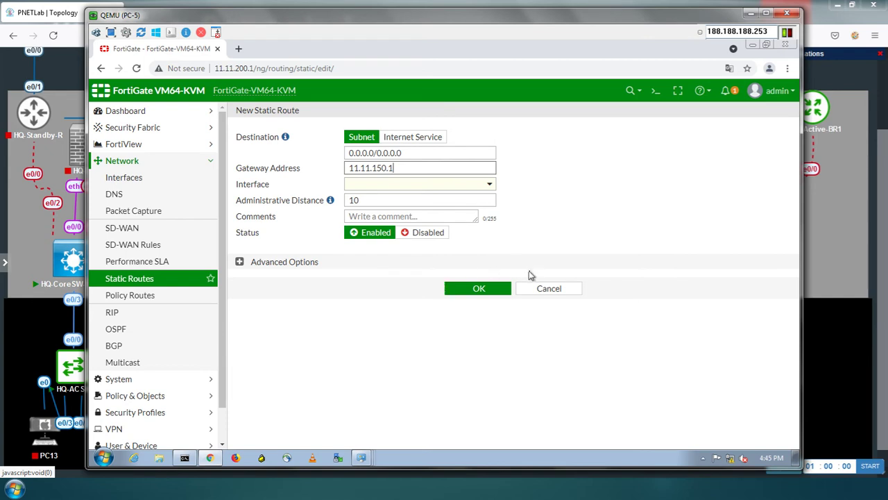
click(469, 186)
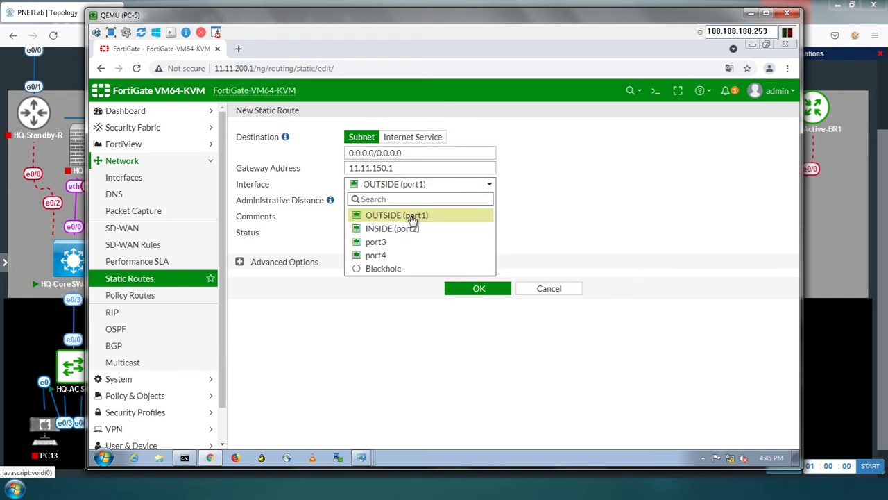
click(410, 215)
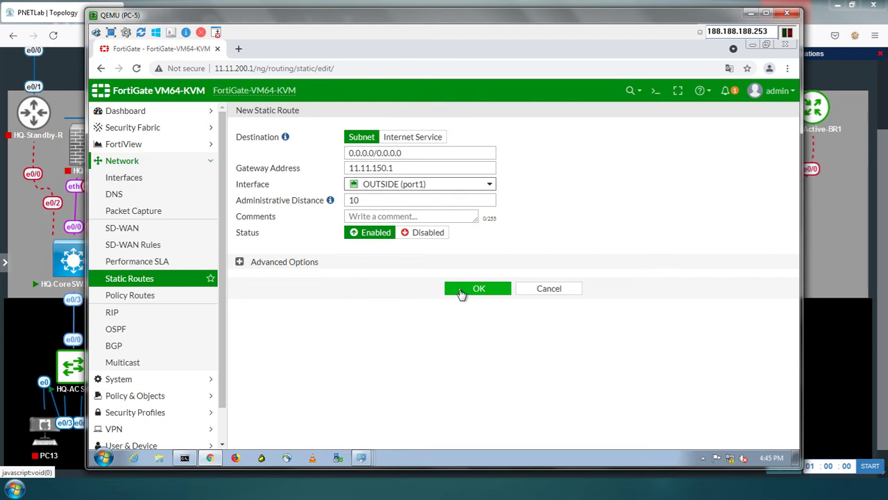
click(461, 291)
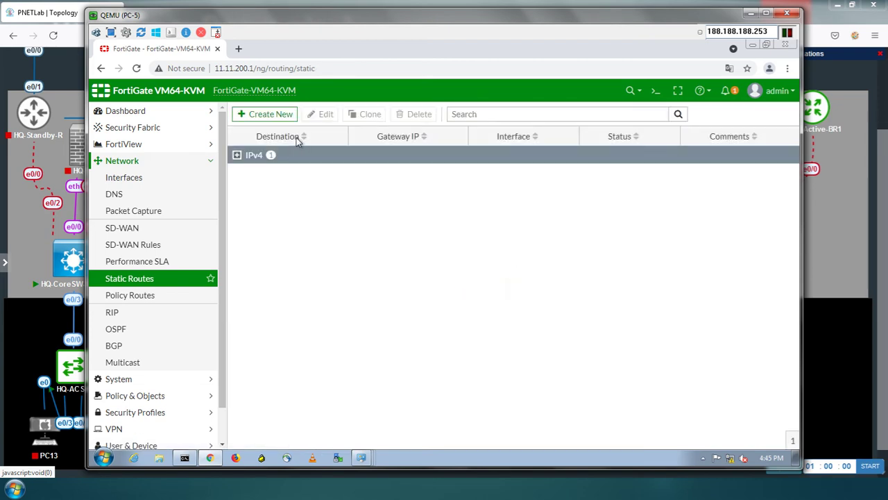
Start another new static route and select its Destination value for replacement
click(237, 155)
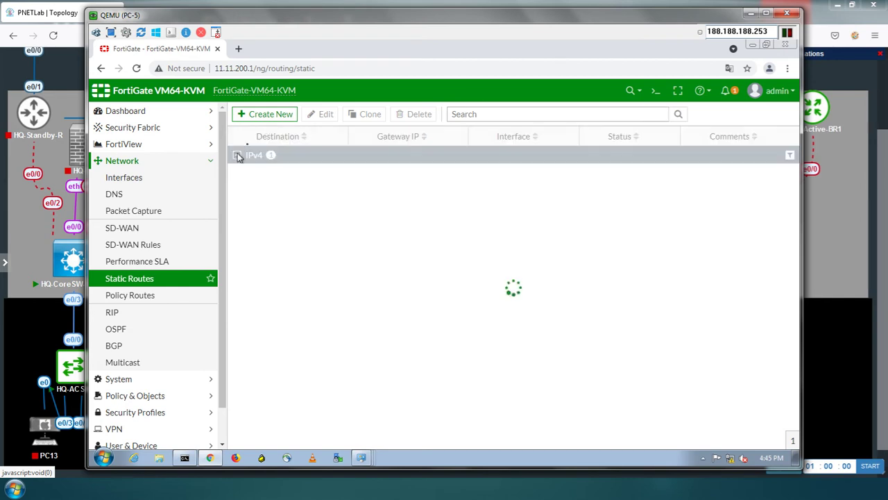
click(268, 115)
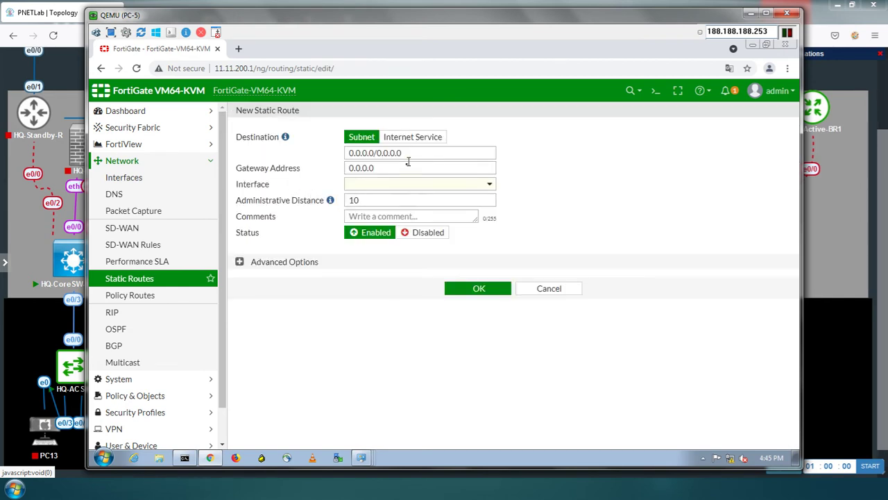
drag(414, 151, 311, 154)
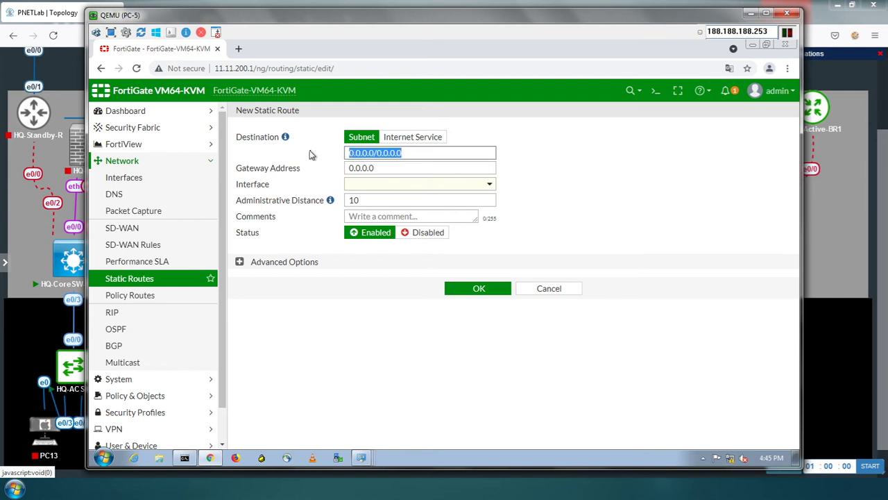
Enter destination 11.11.0.0/16 and gateway 11.11.200.2, then switch to the core switch console
text(11.111)
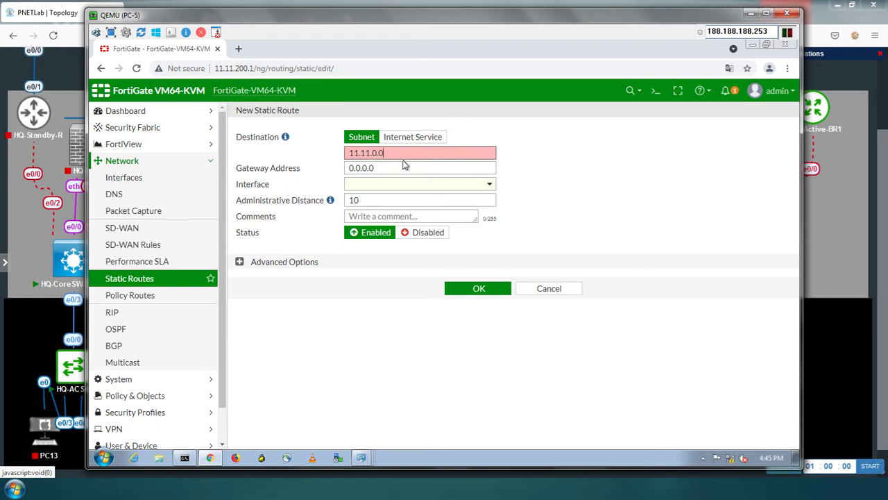
text(16)
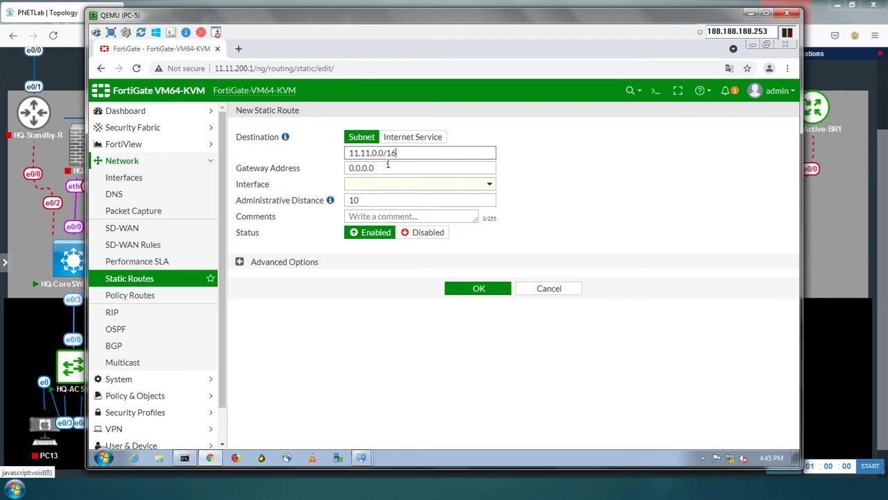
drag(379, 169, 335, 170)
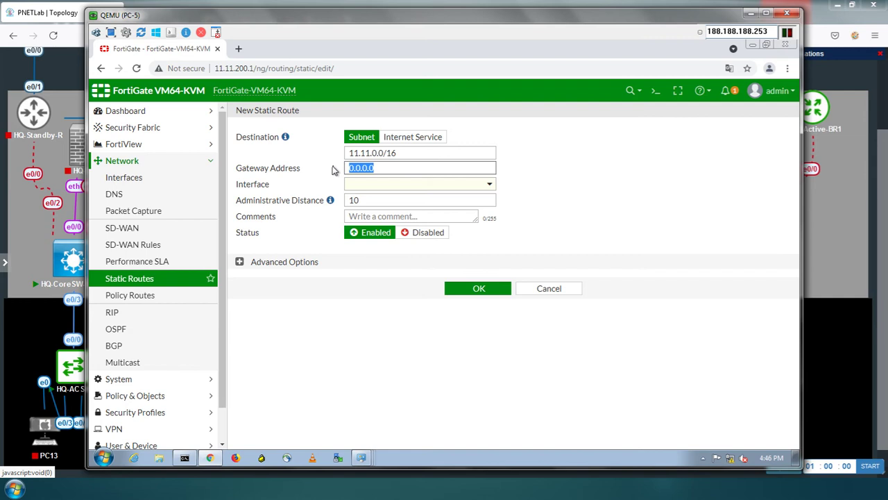
text(11.11.200.2)
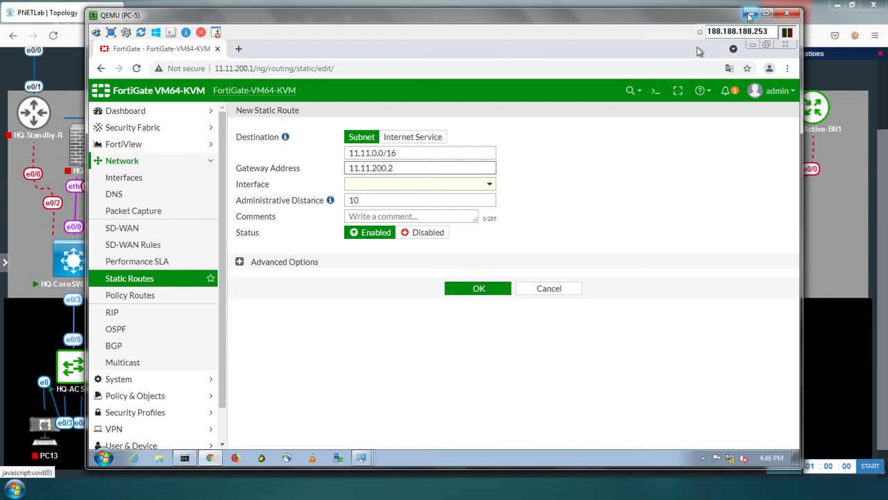
key(alt+Tab)
key(alt+Tab)
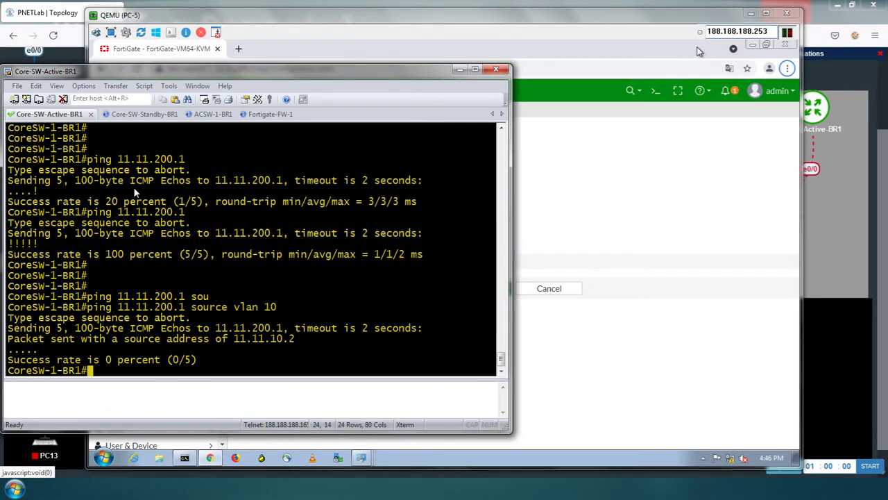
Run sh run int vlan 200 to confirm GLBP virtual IP 11.11.200.2, then return to FortiGate
text(h run int )
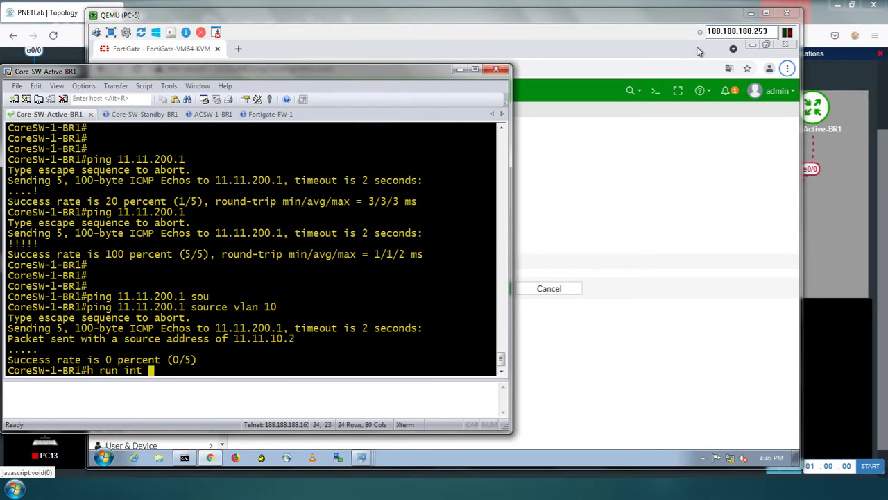
text(vlan 20)
key(Return)
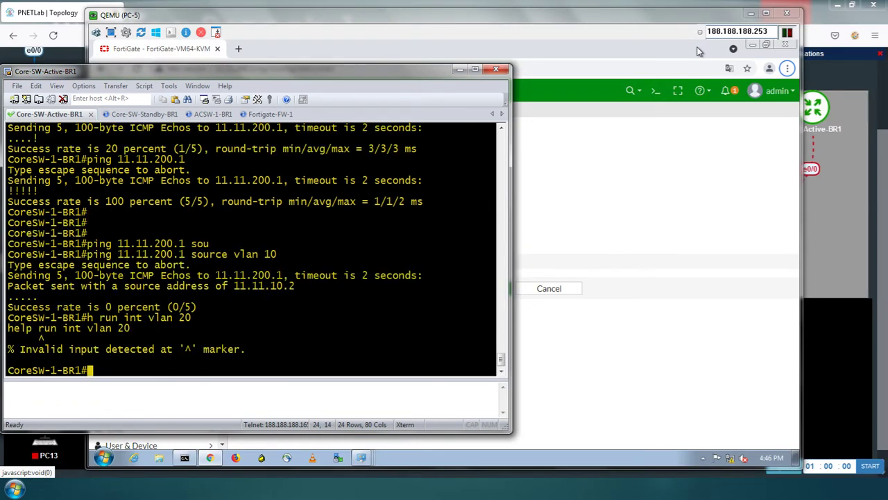
key(Up)
text(0)
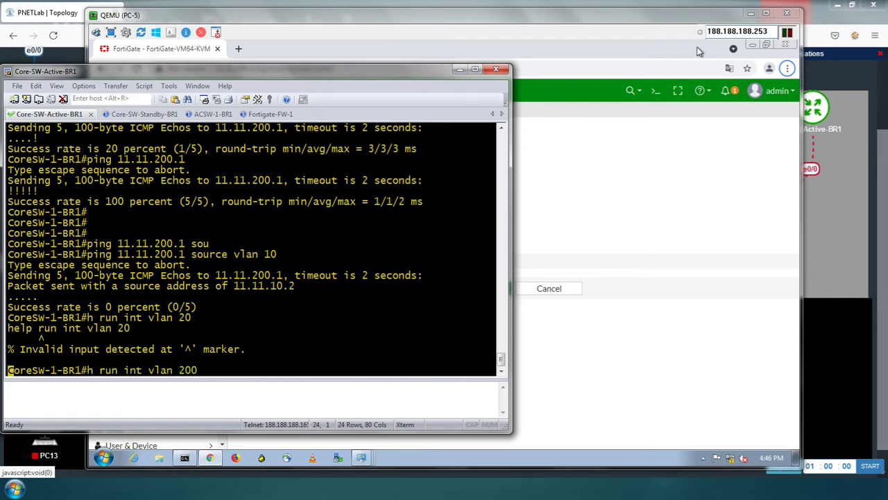
key(Return)
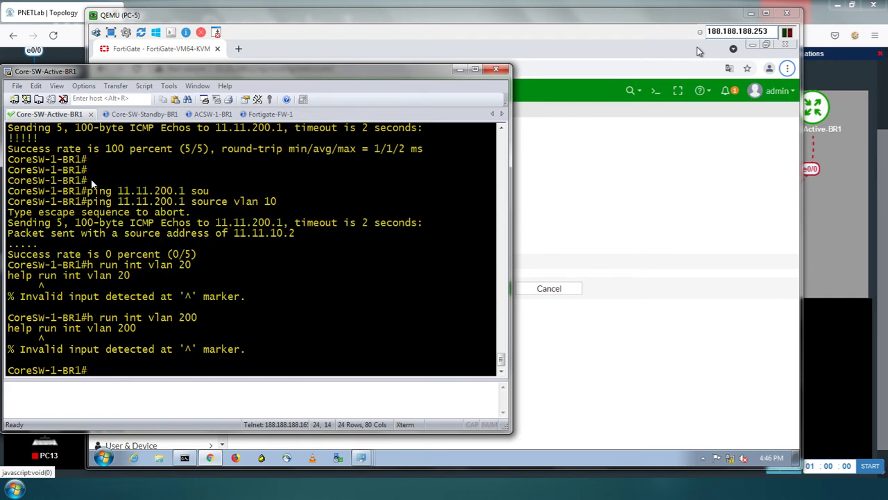
text(sh run int vlan 200)
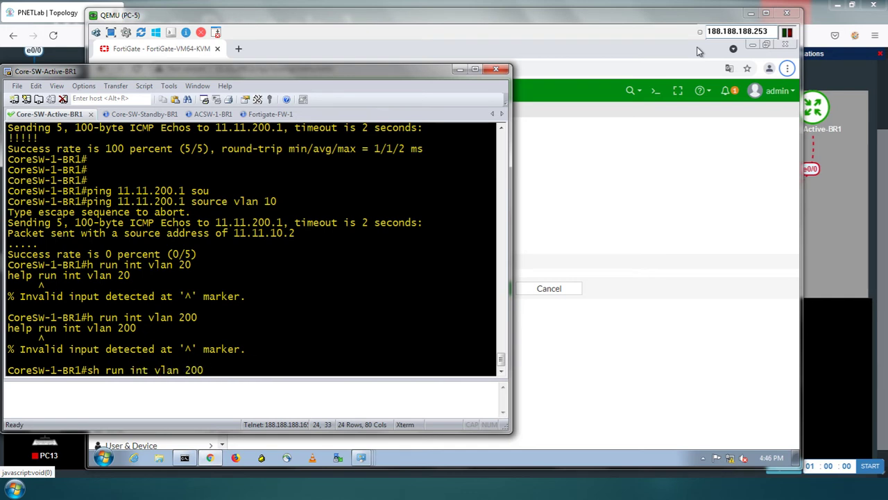
key(Return)
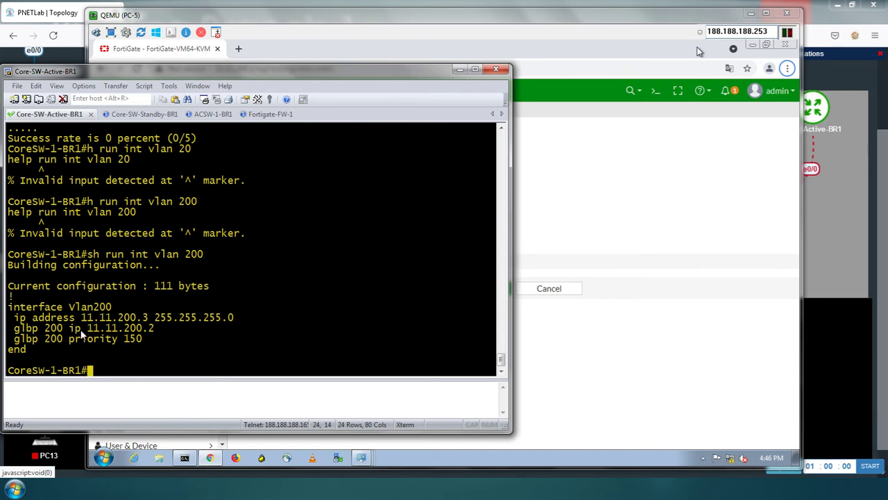
drag(89, 330, 155, 331)
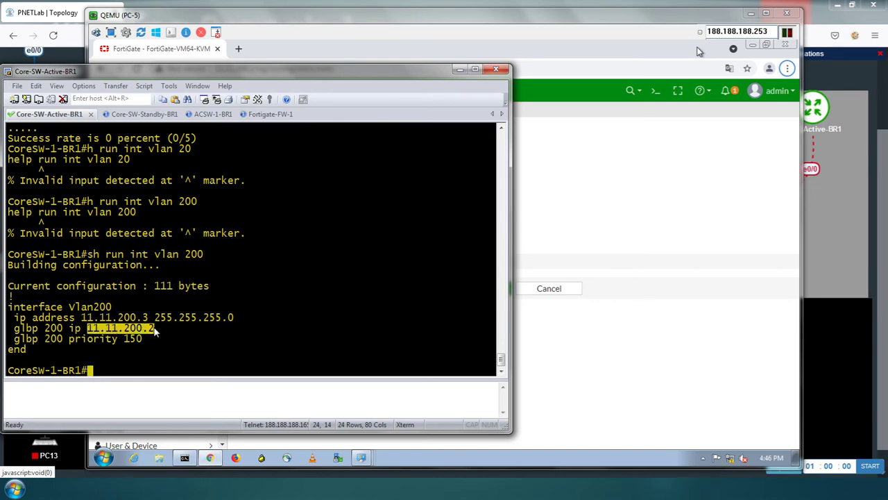
click(698, 51)
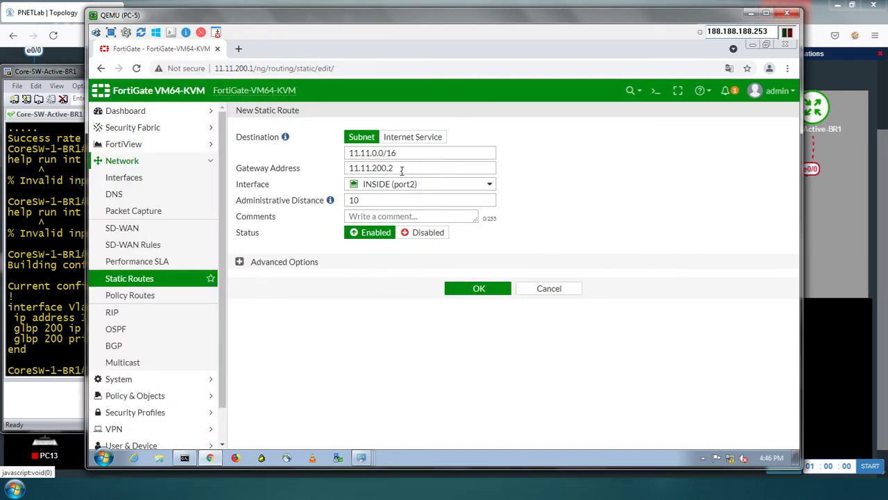
Save the 11.11.0.0/16 route on INSIDE (port2) and restore PC-5's Command Prompt
mouse_move(384, 187)
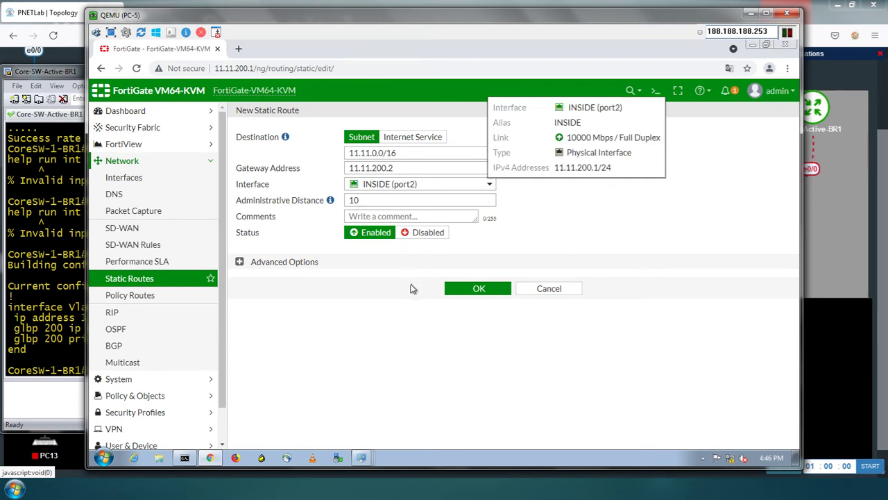
click(463, 289)
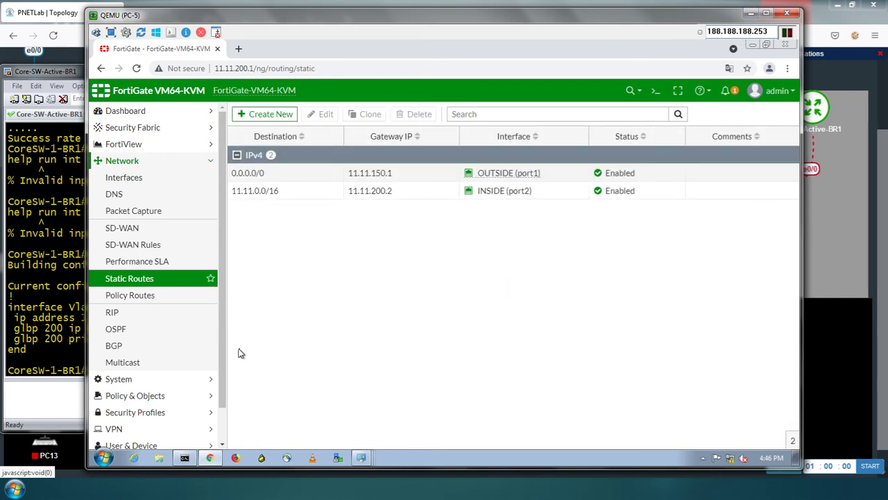
click(185, 458)
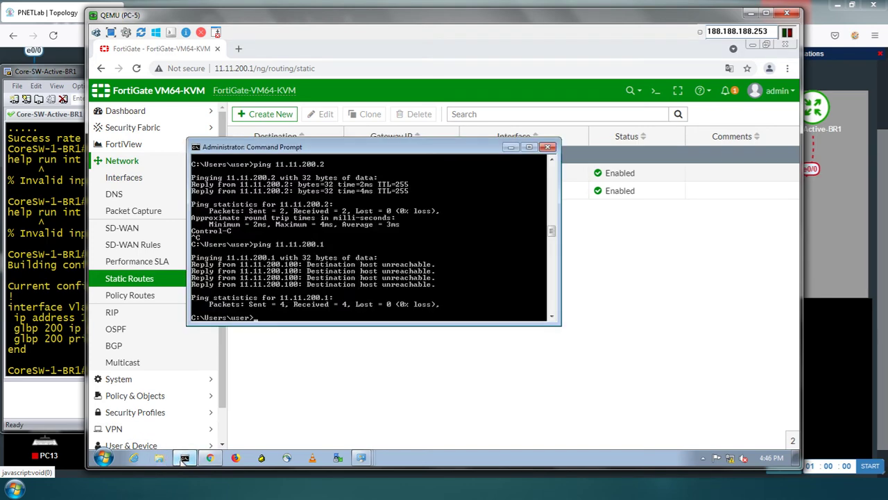
From CoreSW-1-BR1, ping 192.168.200.1 sourced from VLAN 10, then leave FortiGate's static routes in view
click(184, 458)
click(58, 342)
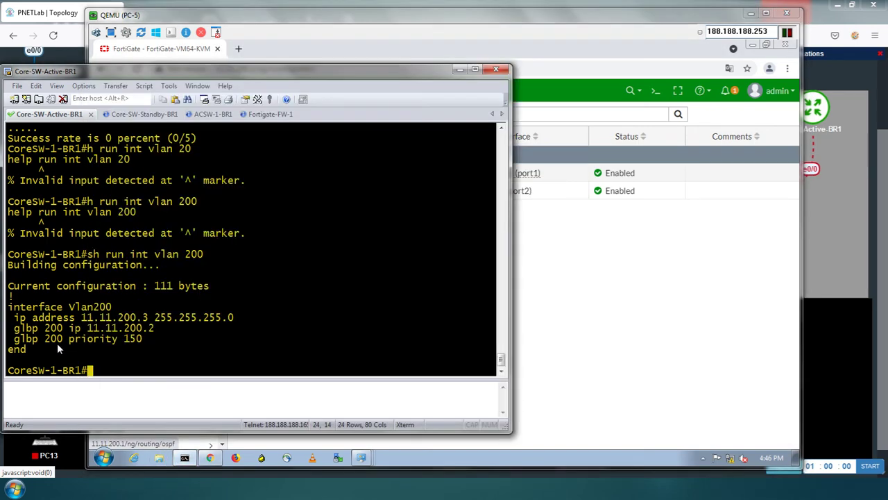
text(ping 192.168)
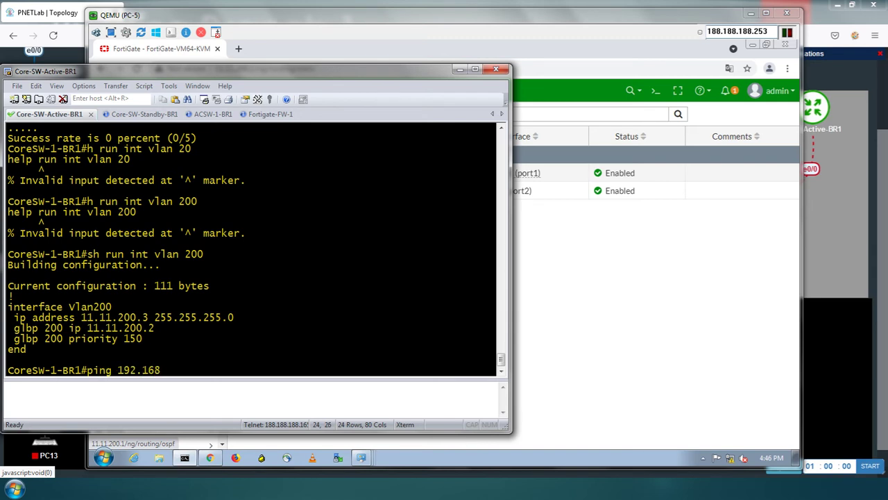
text(.200.1 sou)
key(Tab)
text(vlan 10)
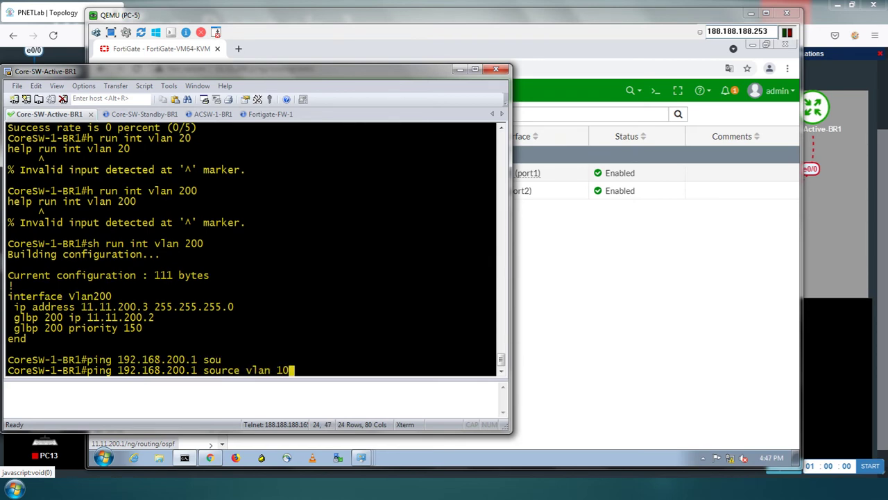
key(Return)
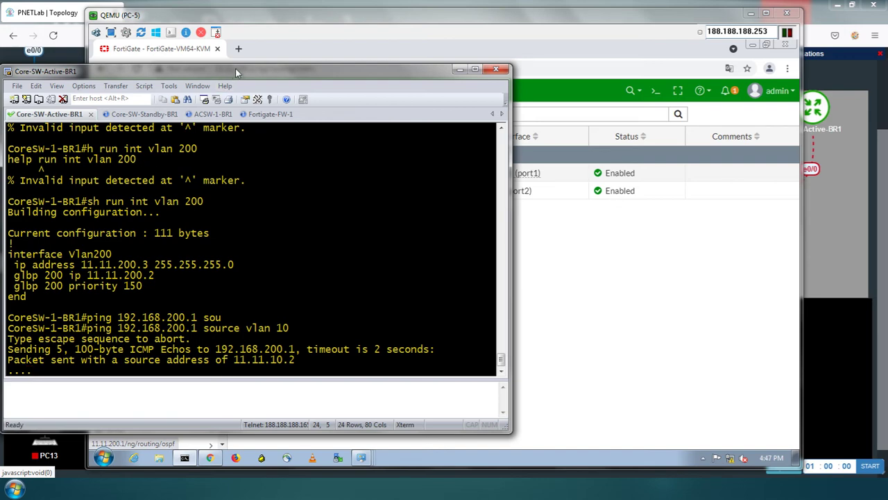
drag(236, 69, 360, 65)
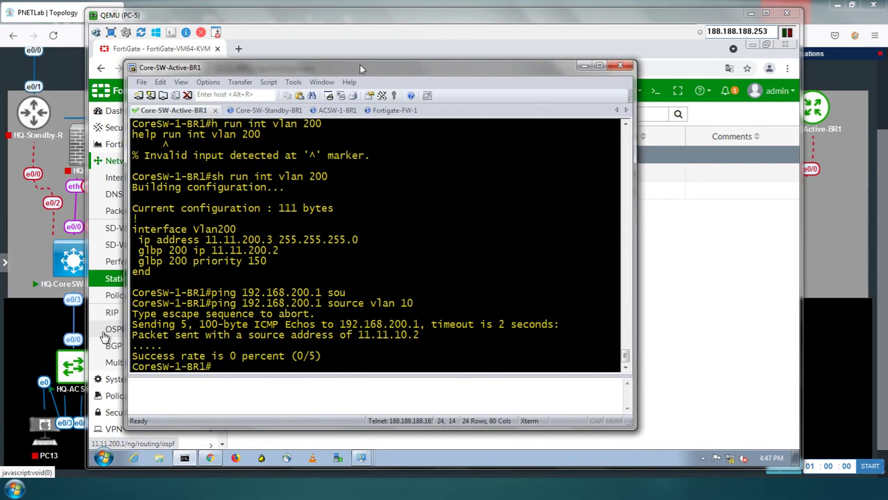
click(582, 67)
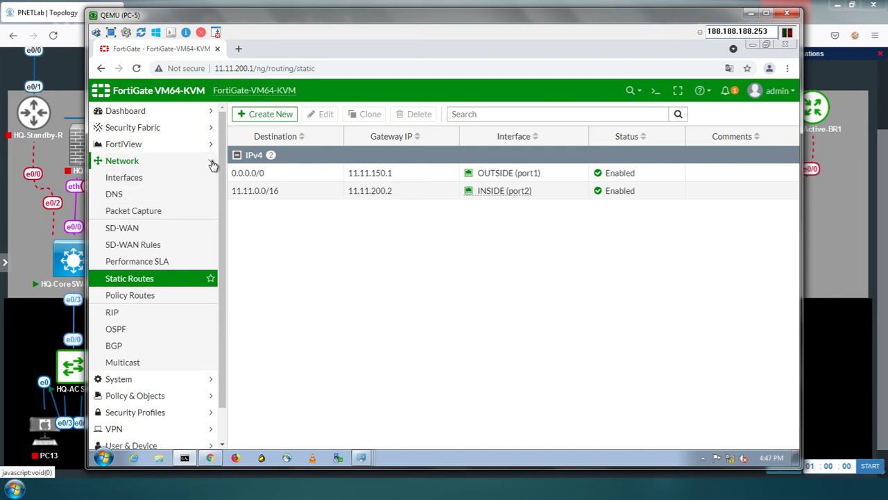
Check FortiGate's IPv4 Policy list, where IN-OUT shows 1.14 kB and one hit, then return to the topology
click(212, 164)
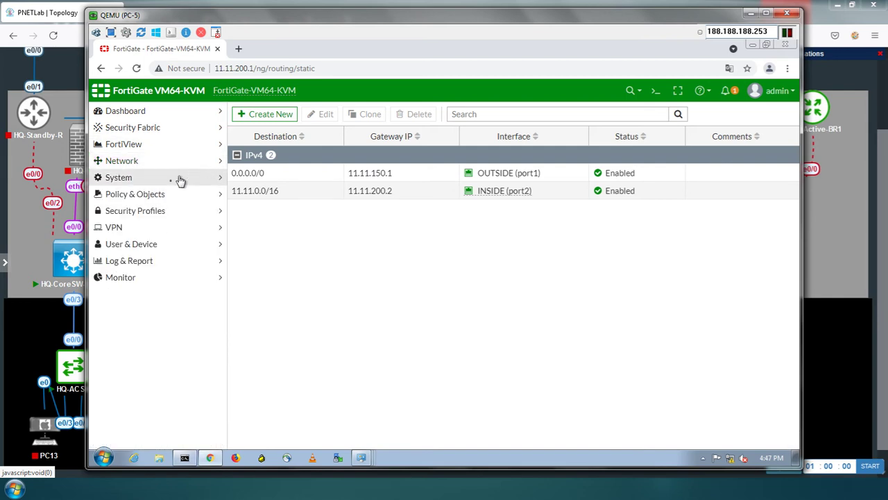
click(182, 194)
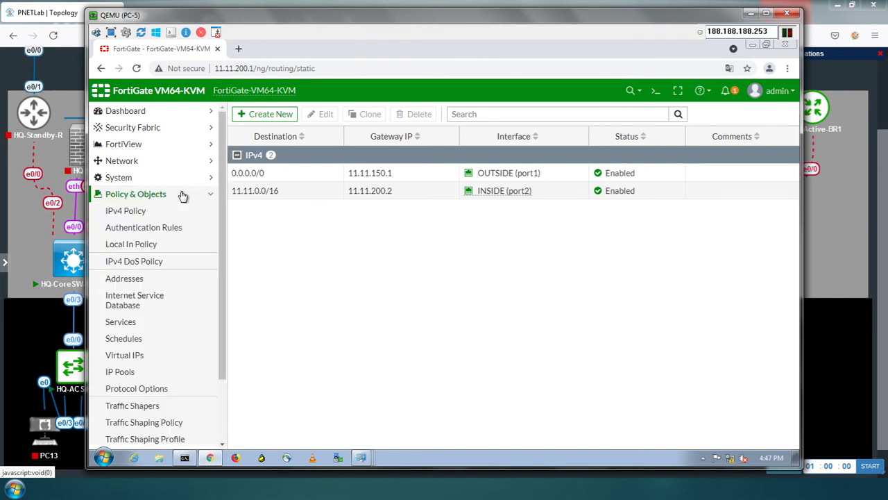
click(136, 217)
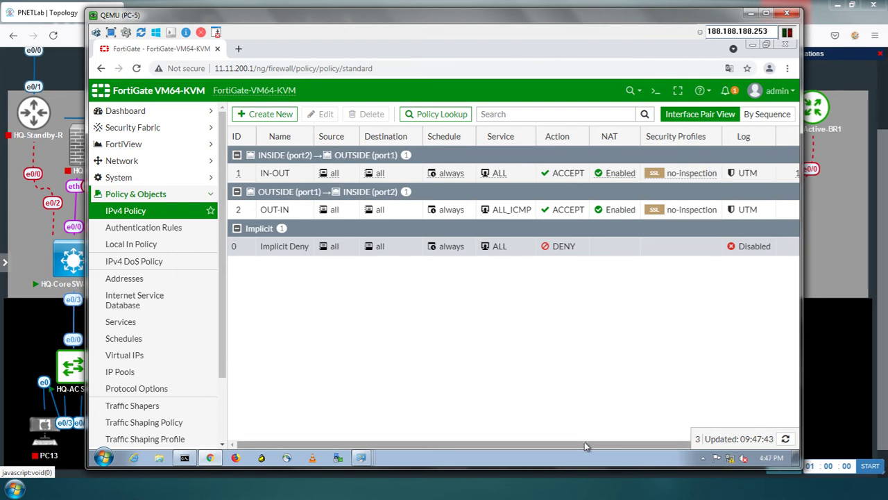
drag(585, 441, 667, 442)
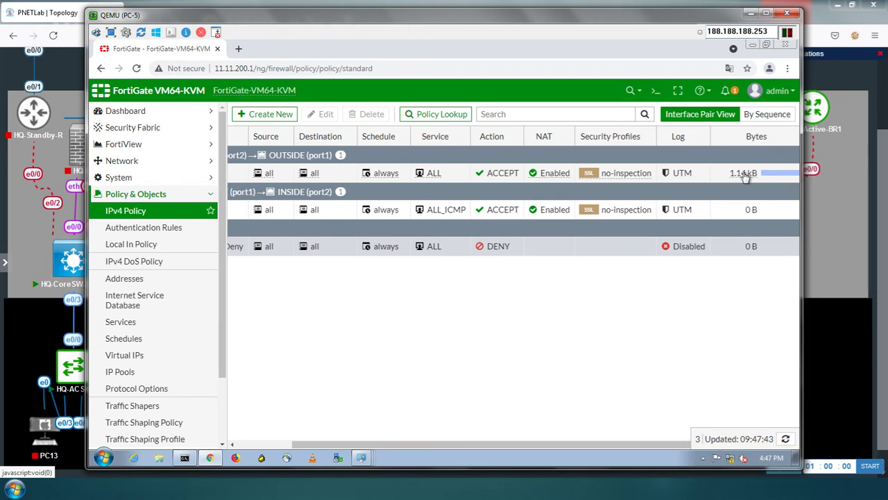
mouse_move(743, 176)
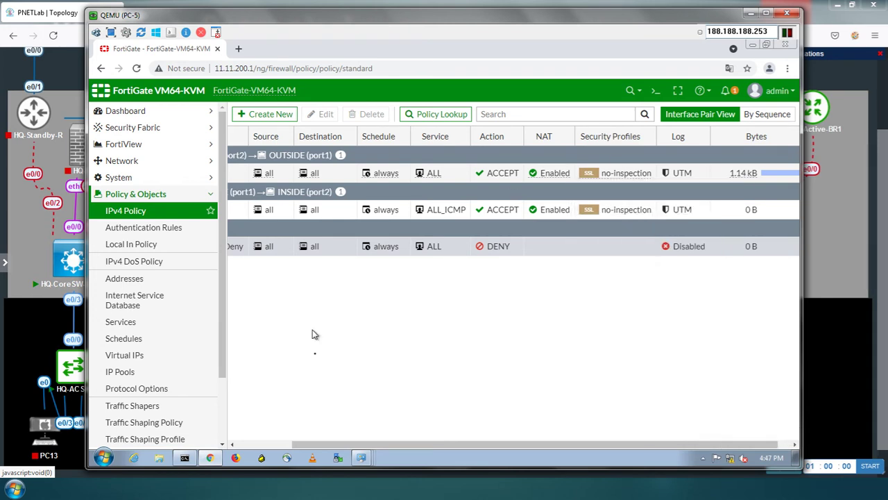
mouse_move(184, 460)
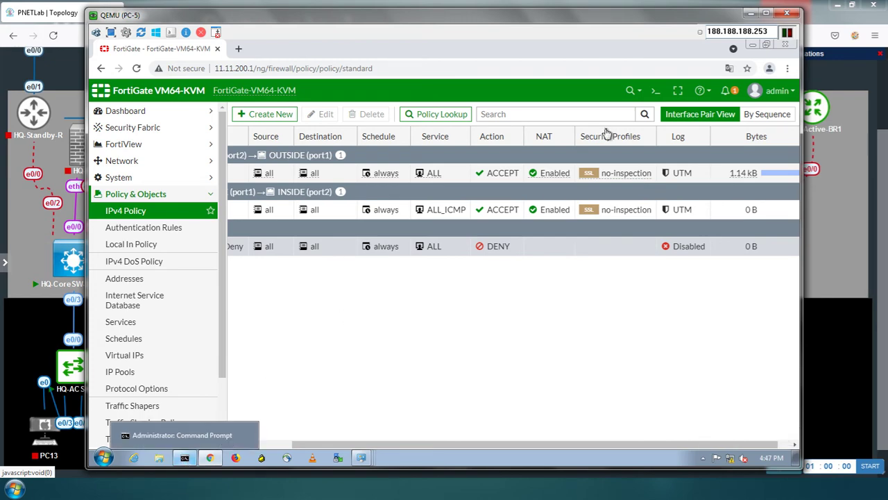
click(750, 14)
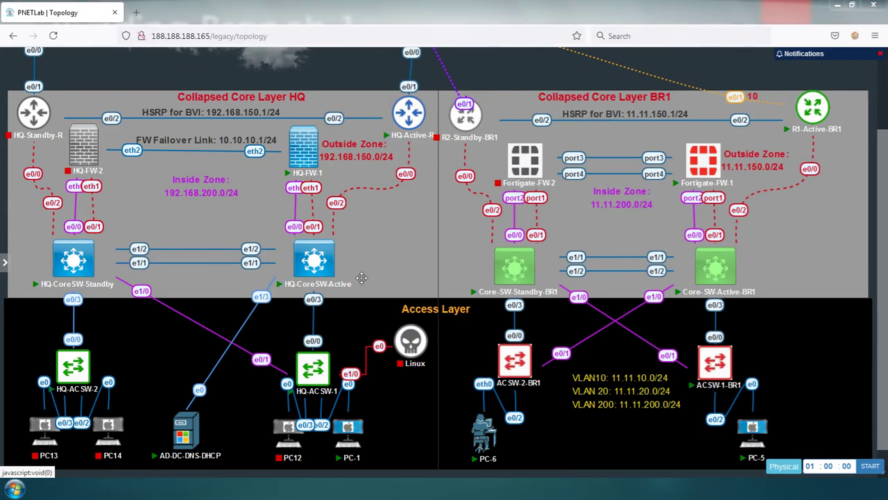
On CoreSW-1-BR1, ping 11.11.200.1 sourced from VLAN 10, succeeding 5/5
key(alt+Tab)
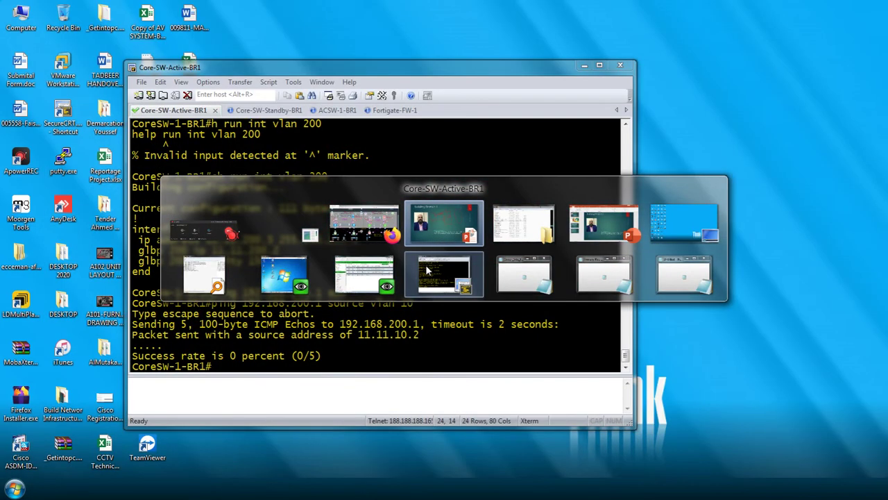
click(427, 271)
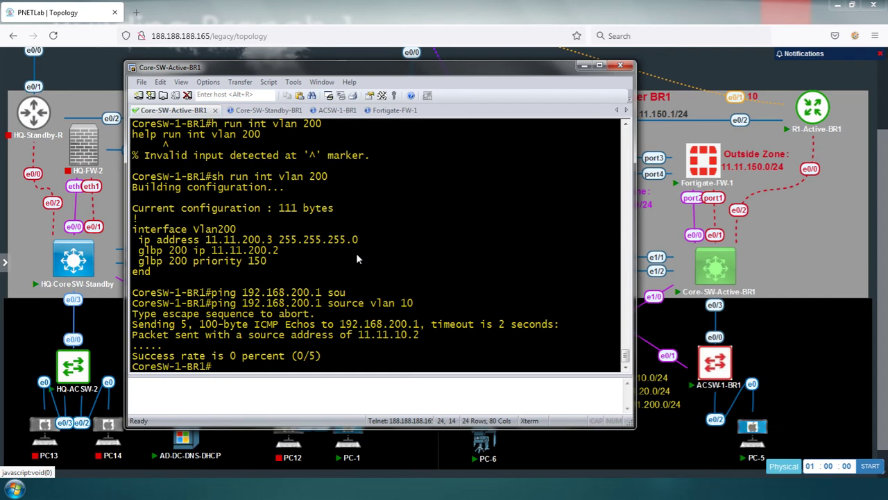
key(Up)
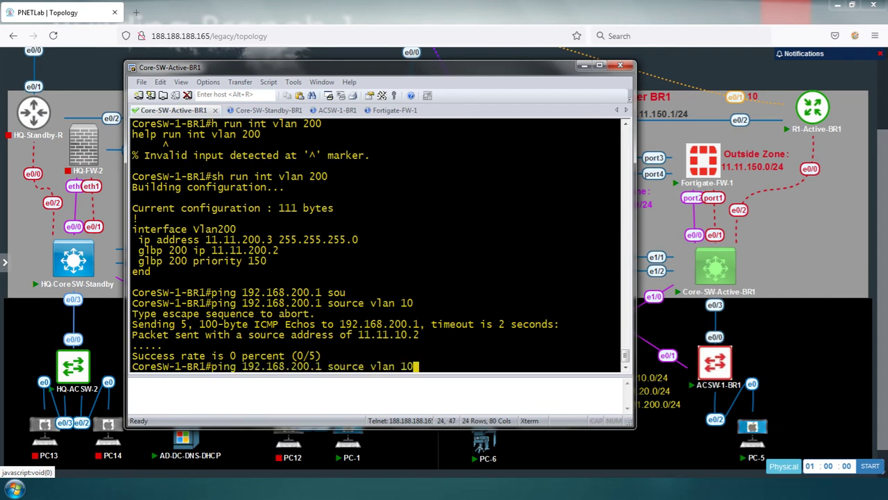
key(Left)
key(Left)
key(Left)
key(Left)
key(Left)
key(Left)
key(Left)
key(Left)
key(Left)
key(Left)
key(Left)
key(Left)
key(Left)
key(Left)
key(Left)
key(Left)
key(Left)
key(Left)
key(Left)
key(Left)
key(Left)
key(Delete)
key(Delete)
key(Delete)
key(BackSpace)
key(BackSpace)
key(BackSpace)
key(BackSpace)
text(11.11)
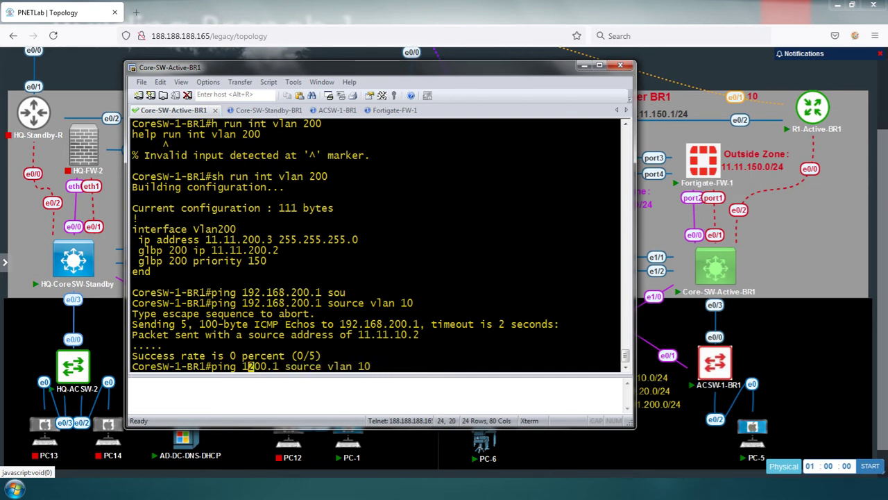
key(Return)
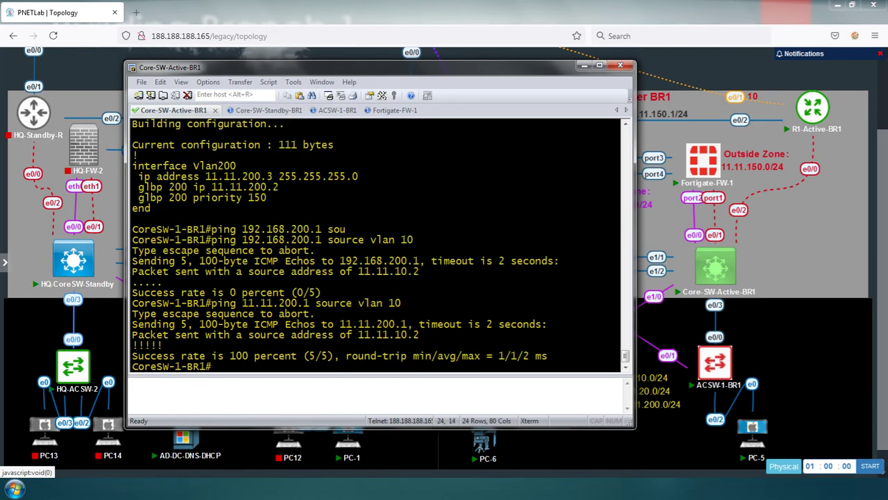
Repeat the ping to 11.11.200.1 sourced from VLAN 20, also succeeding 5/5
key(Up)
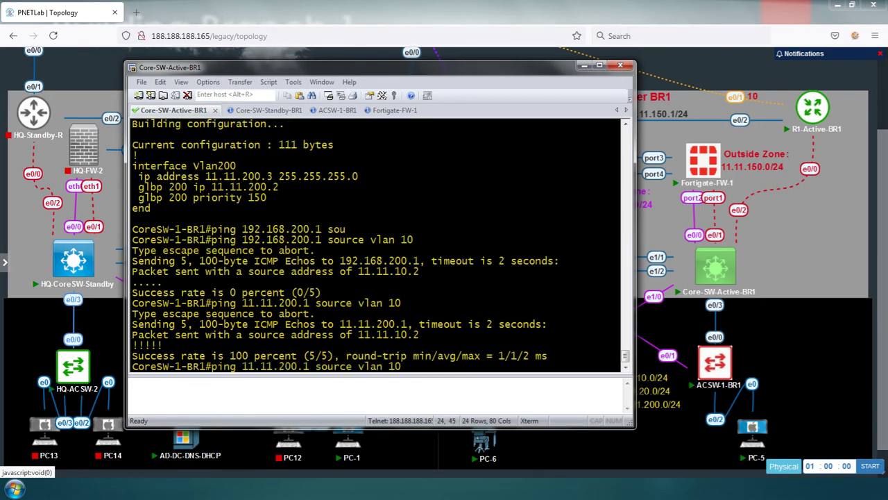
key(BackSpace)
key(BackSpace)
text(20)
key(Return)
key(Return)
key(Return)
key(Return)
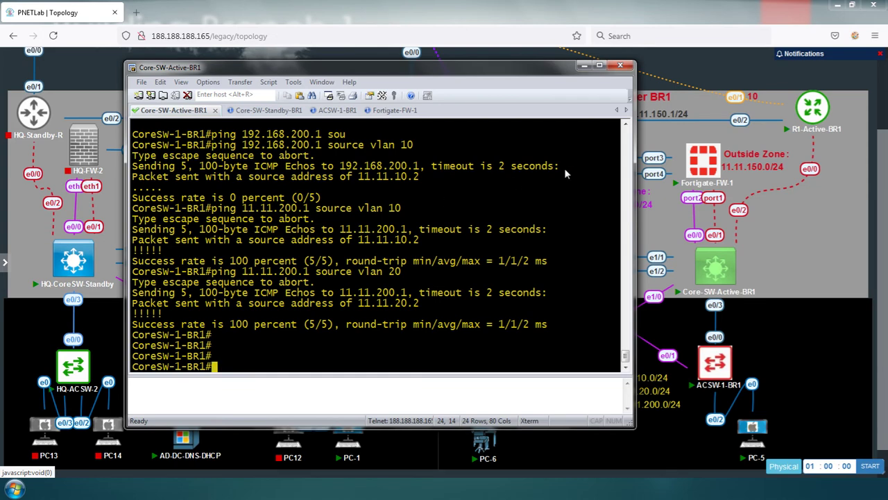
mouse_move(810, 116)
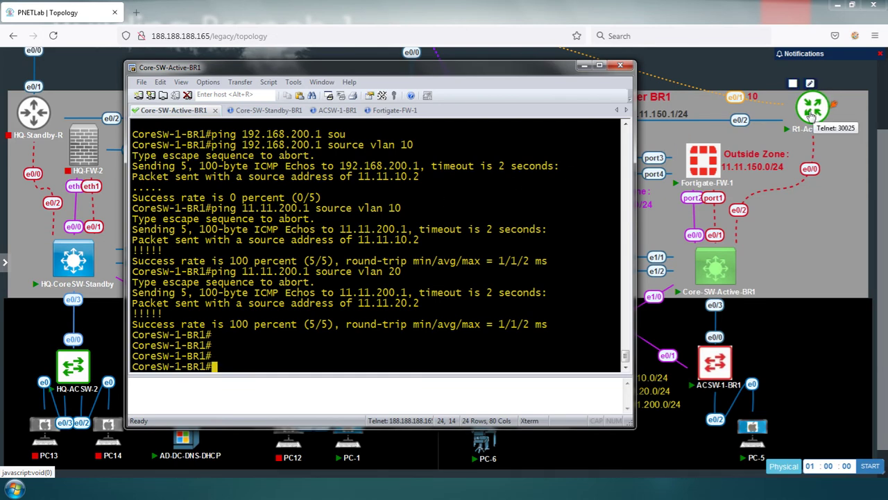
click(812, 118)
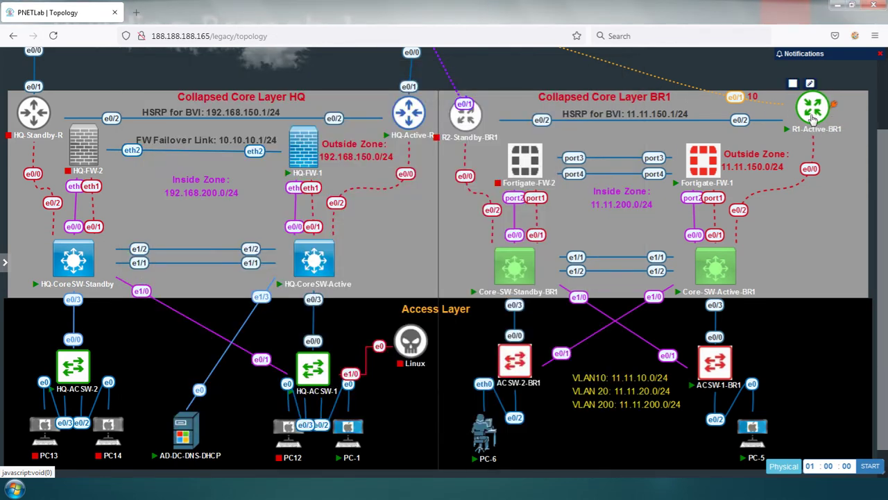
Open R1-Active-BR1's telnet link in SecureCRT and answer 'no' to the initial configuration dialog
click(469, 119)
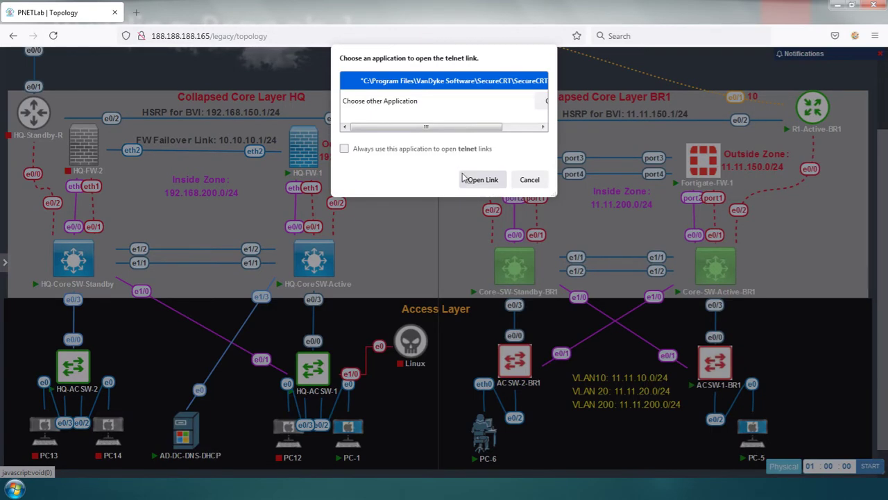
click(465, 179)
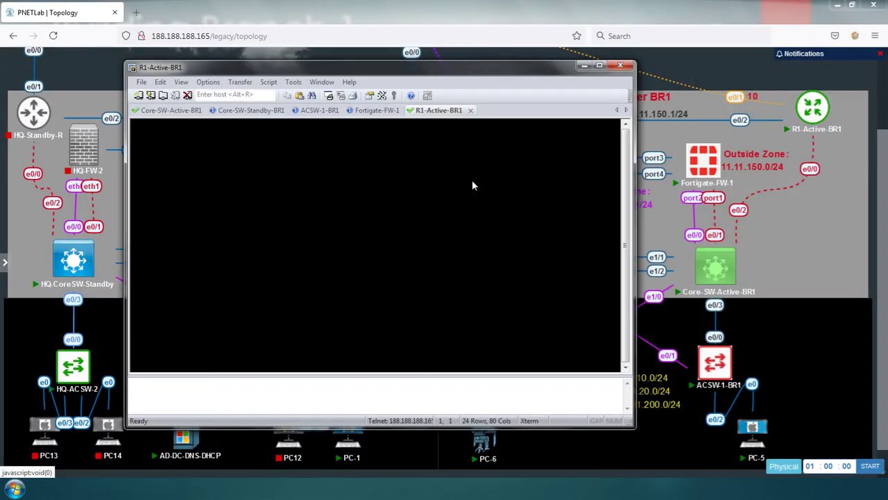
key(Return)
text(o)
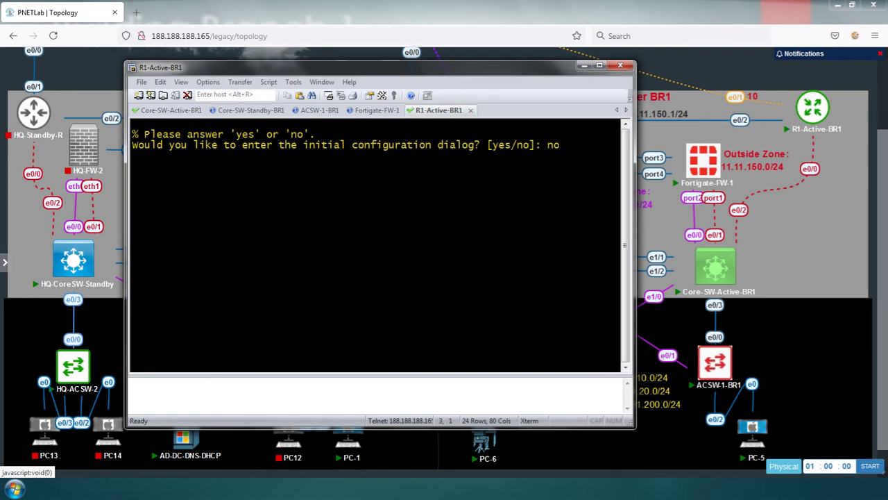
key(Return)
Scroll the PNETLab topology, then bring the R1-Active-BR1 terminal back to the front
click(584, 66)
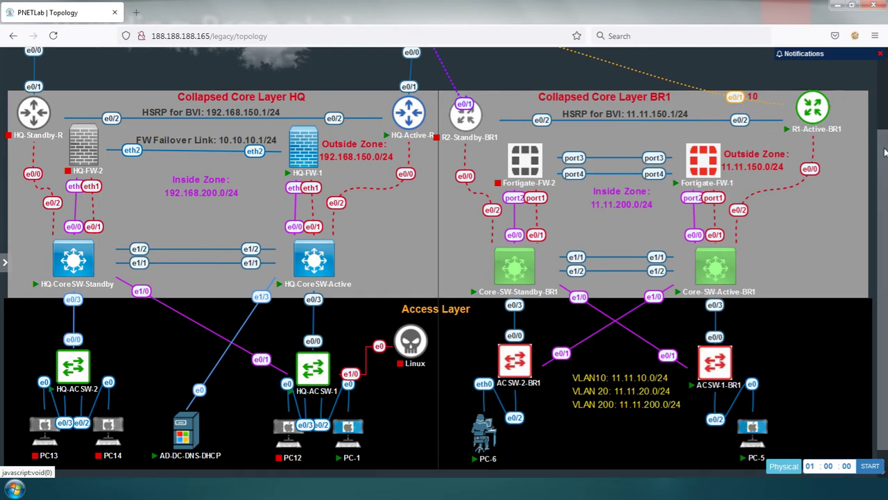
drag(886, 154, 879, 80)
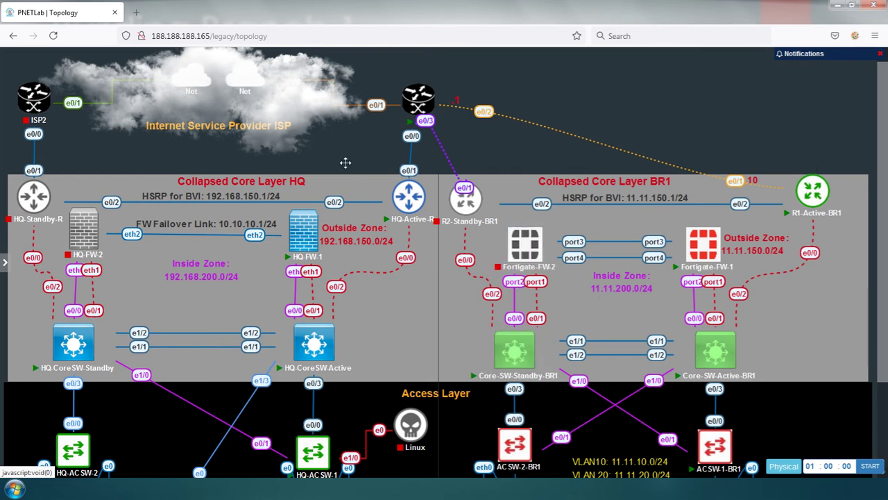
mouse_move(385, 173)
key(alt+Tab)
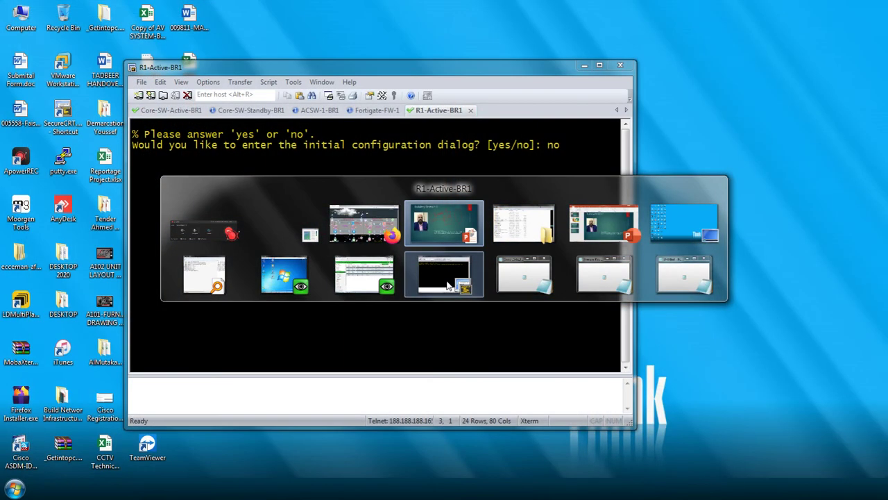
click(448, 284)
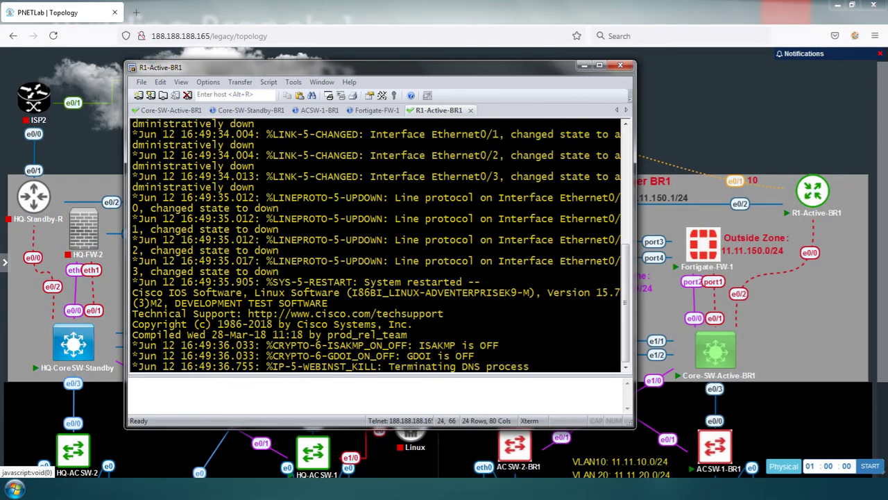